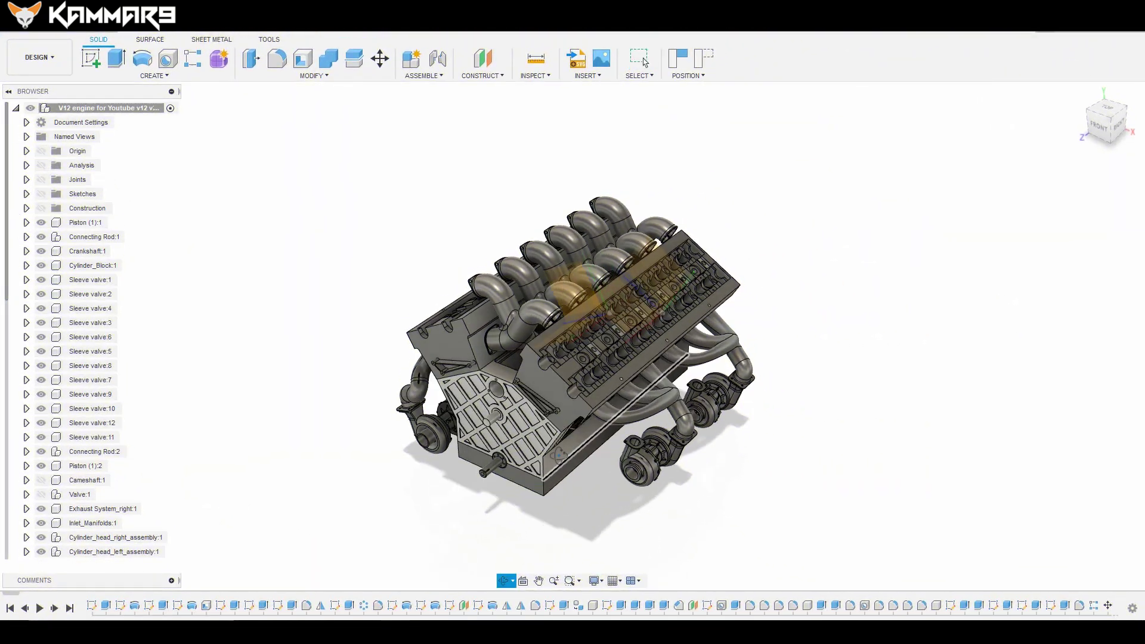
Step: Examine the engine's underside and the open crankshaft bearing cap frame from several angles
{"action": "middle_click_drag", "start_coordinate": [560, 457], "coordinate": [840, 358], "text": "shift"}
{"action": "key", "text": "Escape"}
{"action": "scroll", "coordinate": [635, 468], "scroll_direction": "up", "scroll_amount": 6}
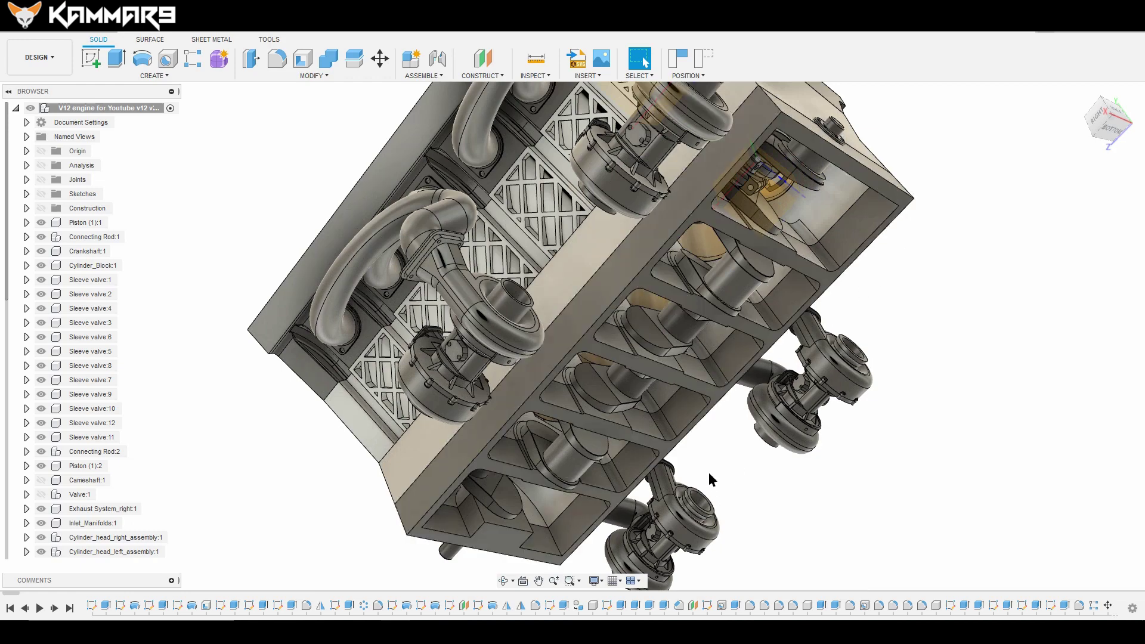
{"action": "scroll", "coordinate": [709, 471], "scroll_direction": "down", "scroll_amount": 5}
{"action": "middle_click_drag", "start_coordinate": [744, 357], "coordinate": [645, 62], "text": "shift"}
{"action": "left_click", "coordinate": [644, 62]}
{"action": "middle_click_drag", "start_coordinate": [644, 107], "coordinate": [627, 627], "text": "shift"}
{"action": "middle_click_drag", "start_coordinate": [639, 287], "coordinate": [639, 294], "text": "shift"}
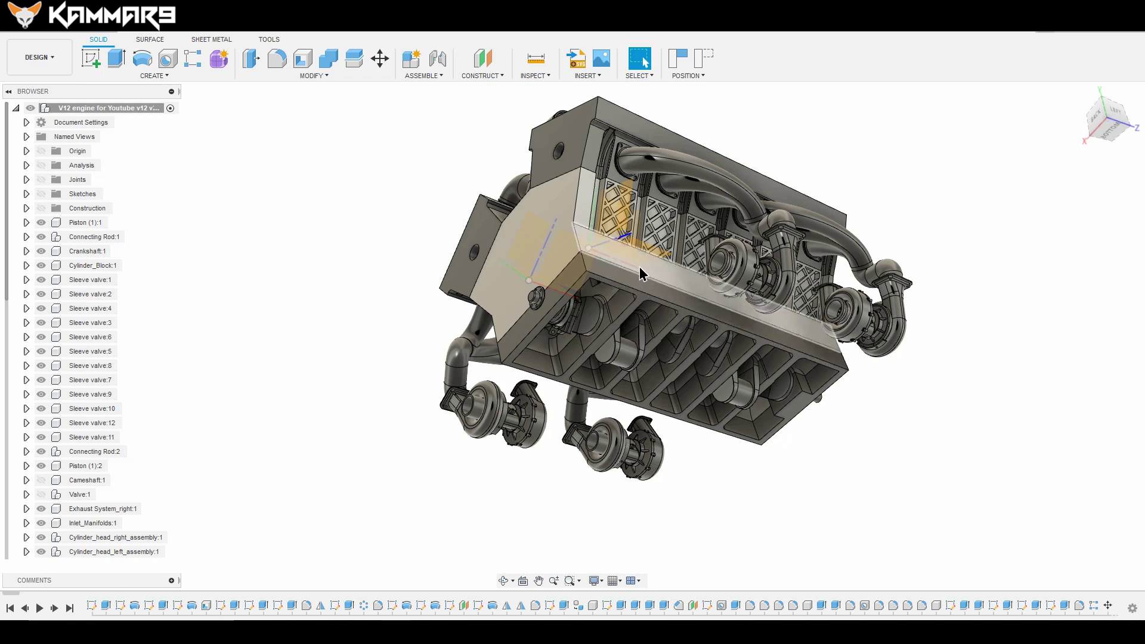
{"action": "left_click", "coordinate": [528, 327]}
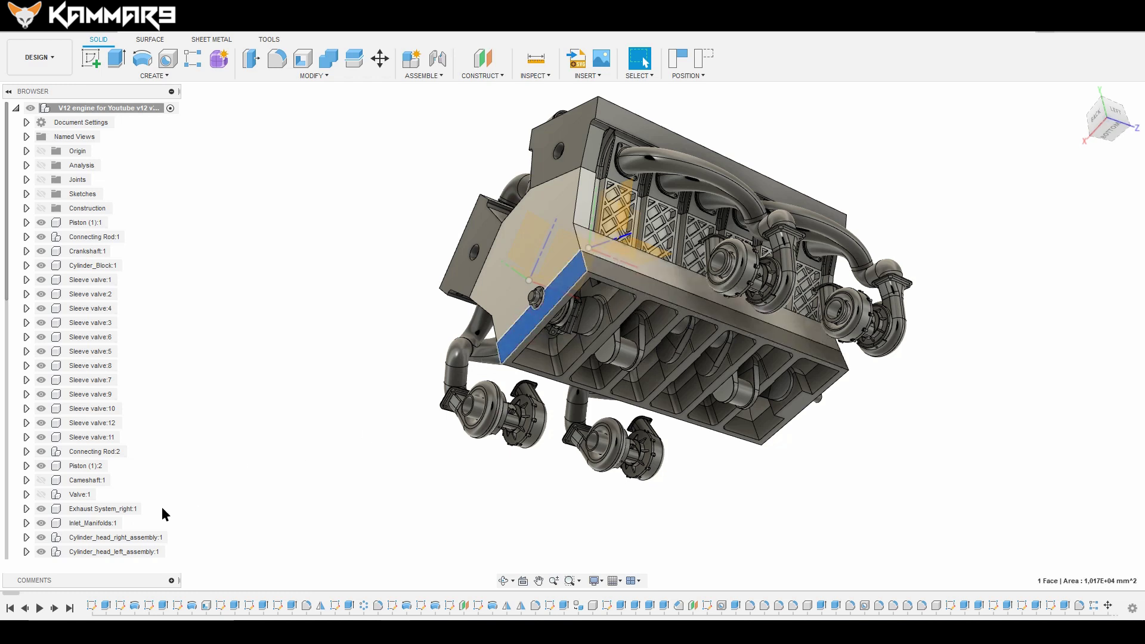
Step: Isolate the Crackshaft_Bearing_cap:1 component so the rest of the engine is hidden
{"action": "scroll", "coordinate": [160, 518], "scroll_direction": "down", "scroll_amount": 5}
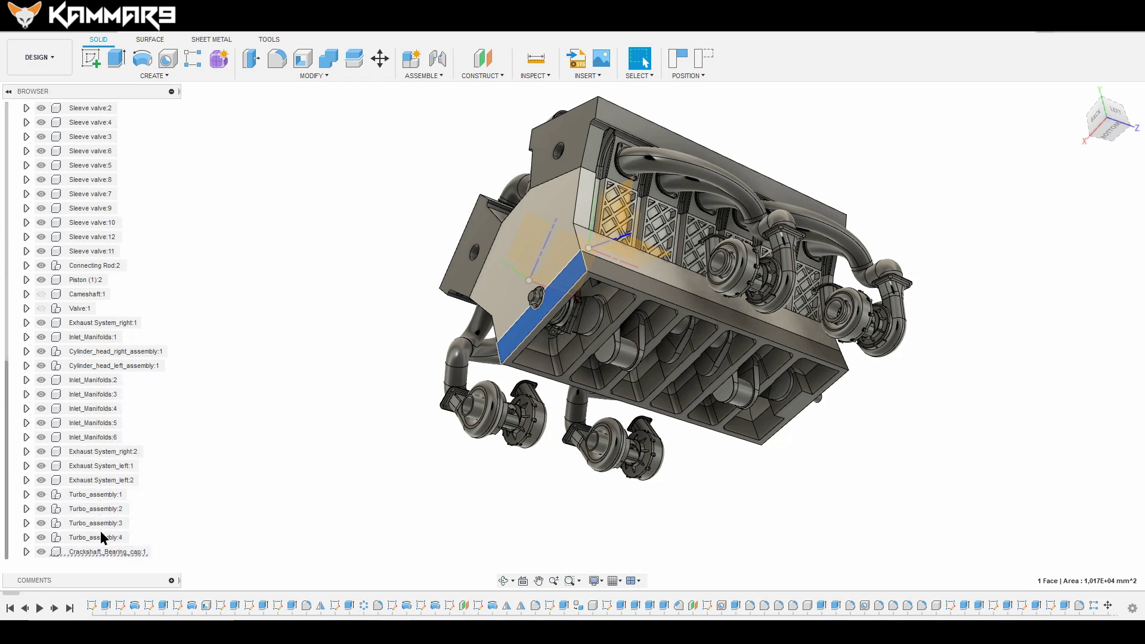
{"action": "left_click", "coordinate": [109, 550]}
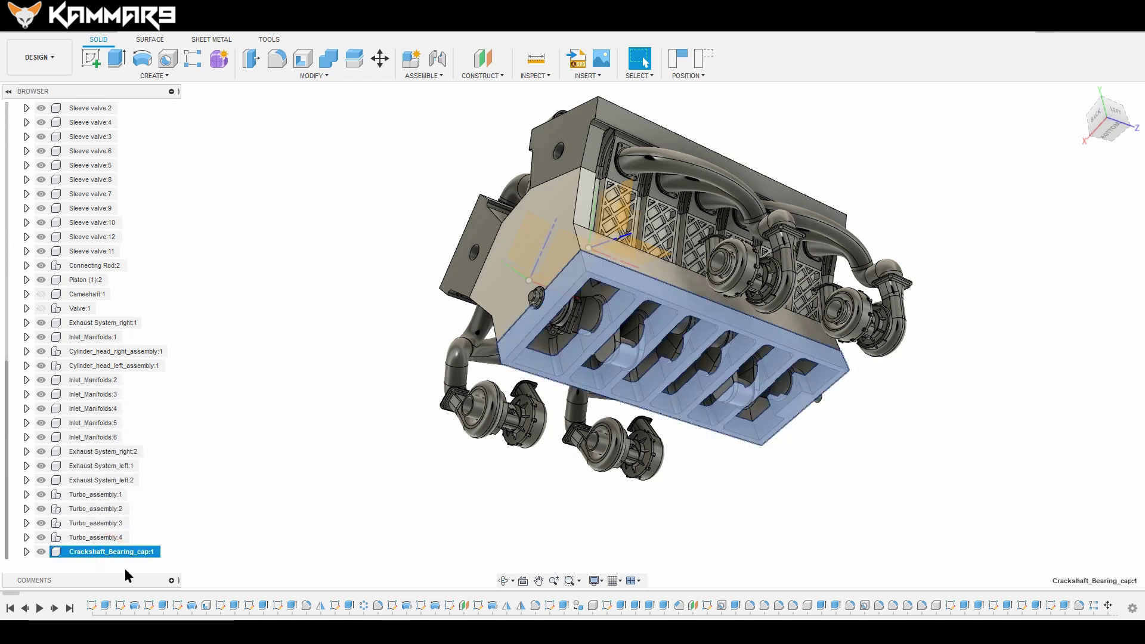
{"action": "right_click", "coordinate": [127, 551]}
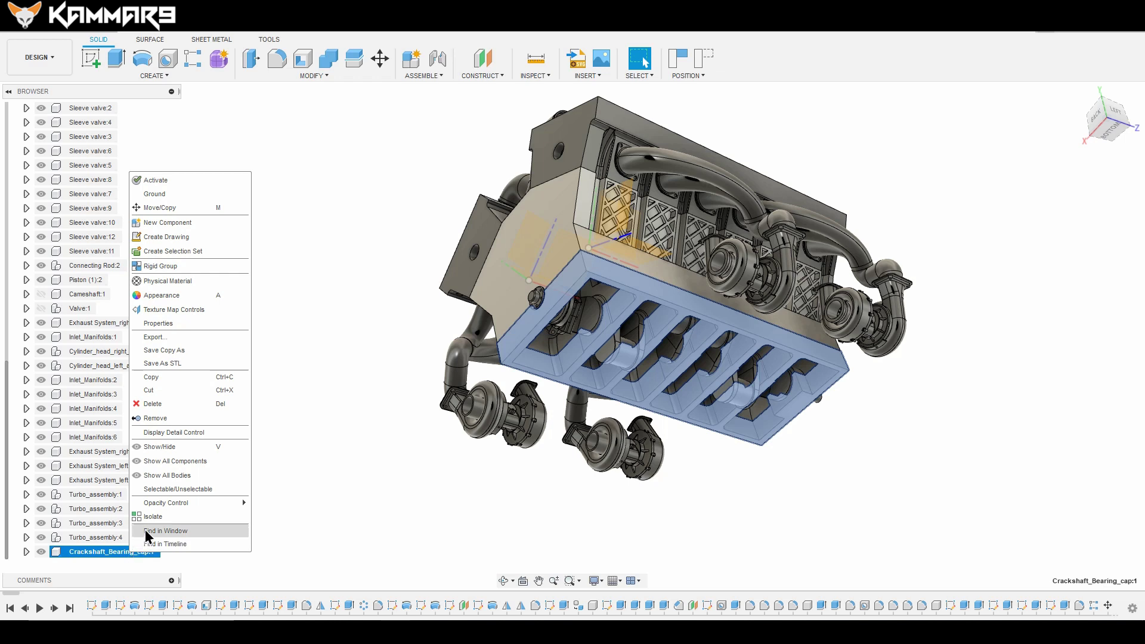
{"action": "left_click", "coordinate": [151, 517]}
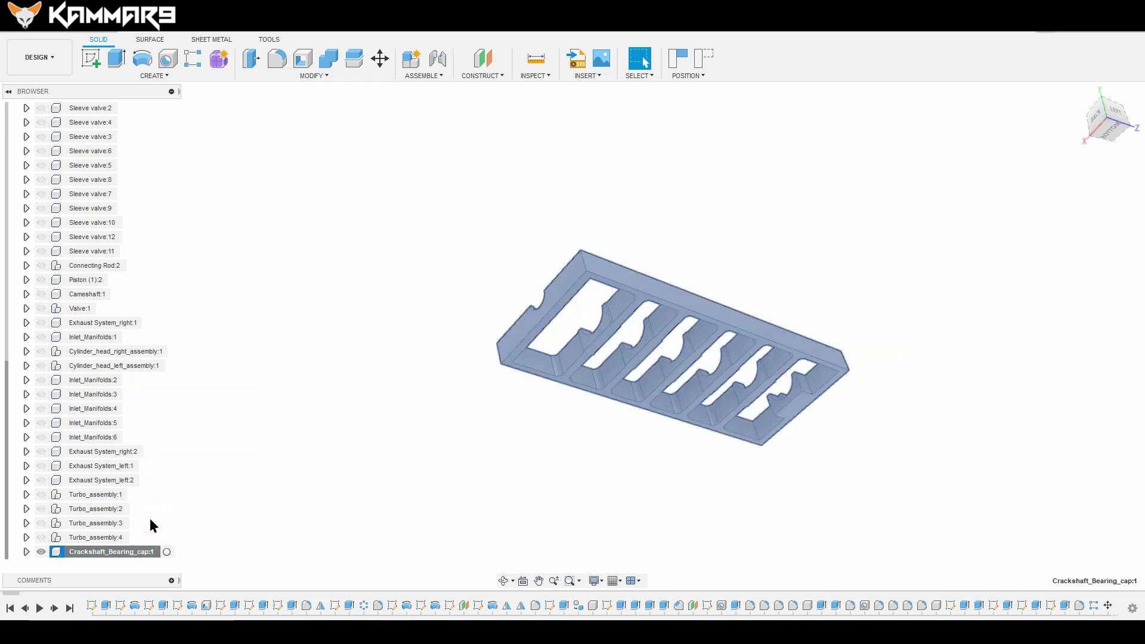
{"action": "left_click", "coordinate": [373, 424]}
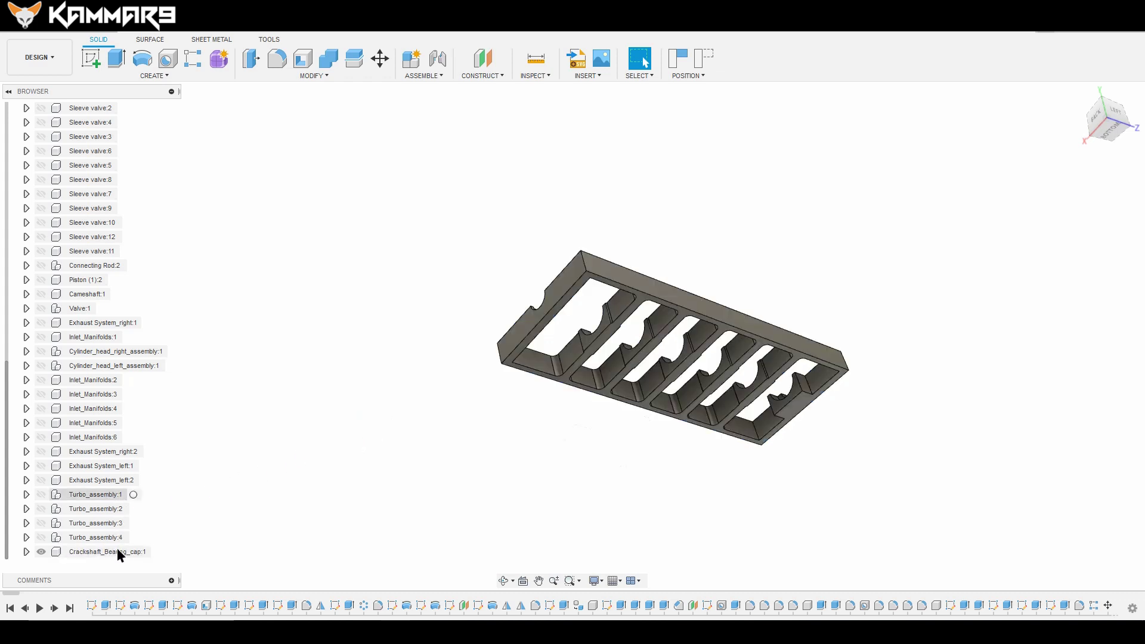
Step: Create a new internal, activated component named Oil_Tank under the top-level V12 engine assembly
{"action": "scroll", "coordinate": [79, 280], "scroll_direction": "up", "scroll_amount": 2}
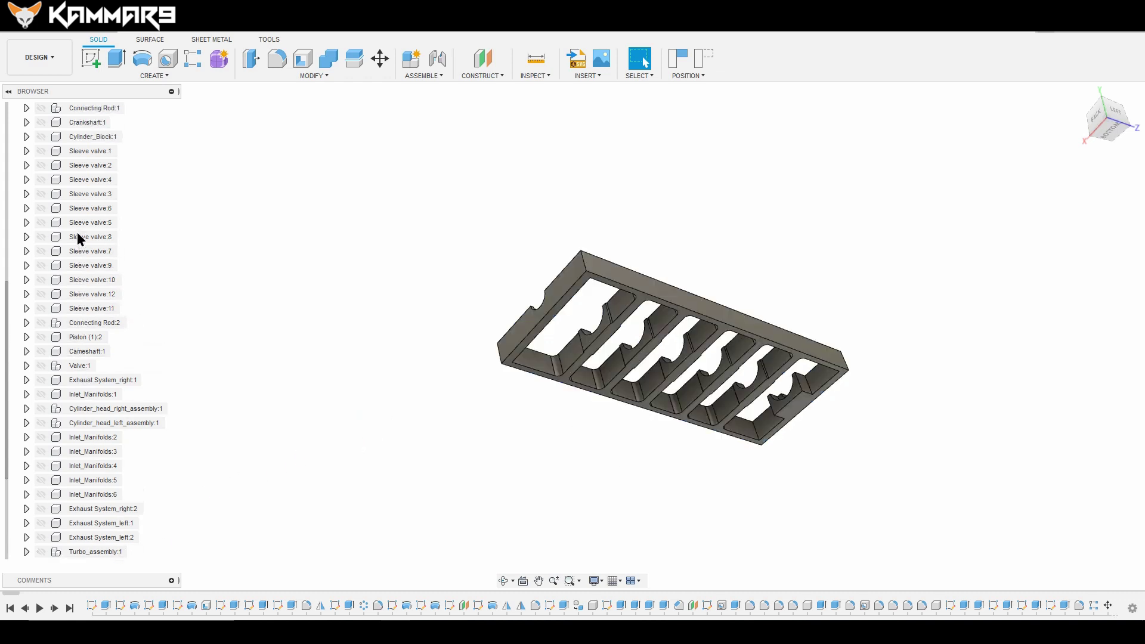
{"action": "scroll", "coordinate": [77, 233], "scroll_direction": "up", "scroll_amount": 4}
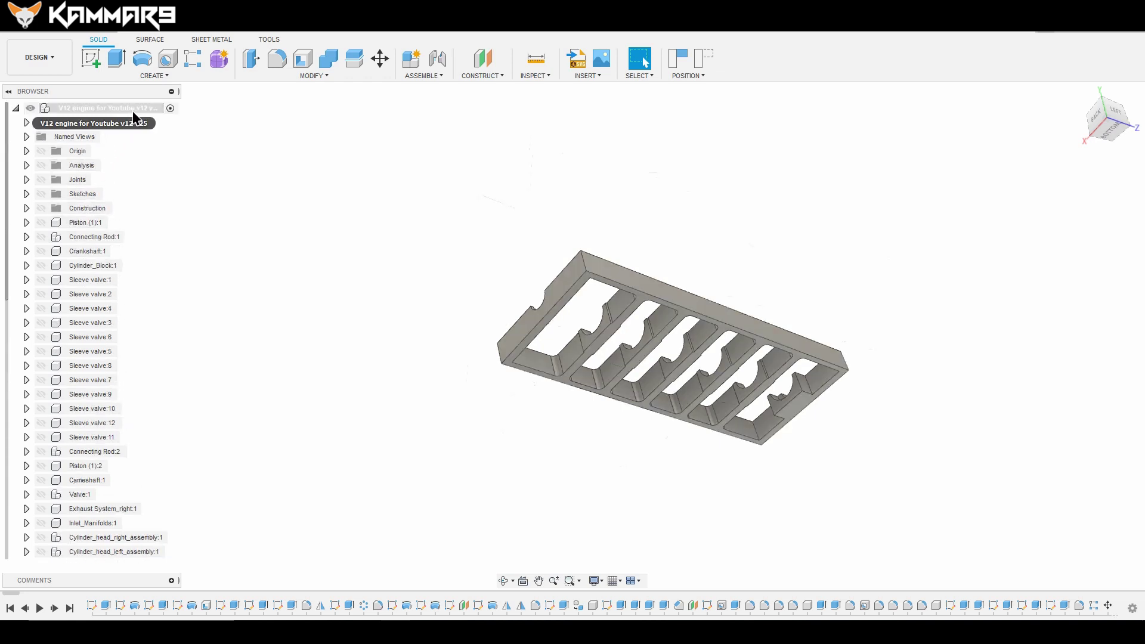
{"action": "right_click", "coordinate": [133, 110]}
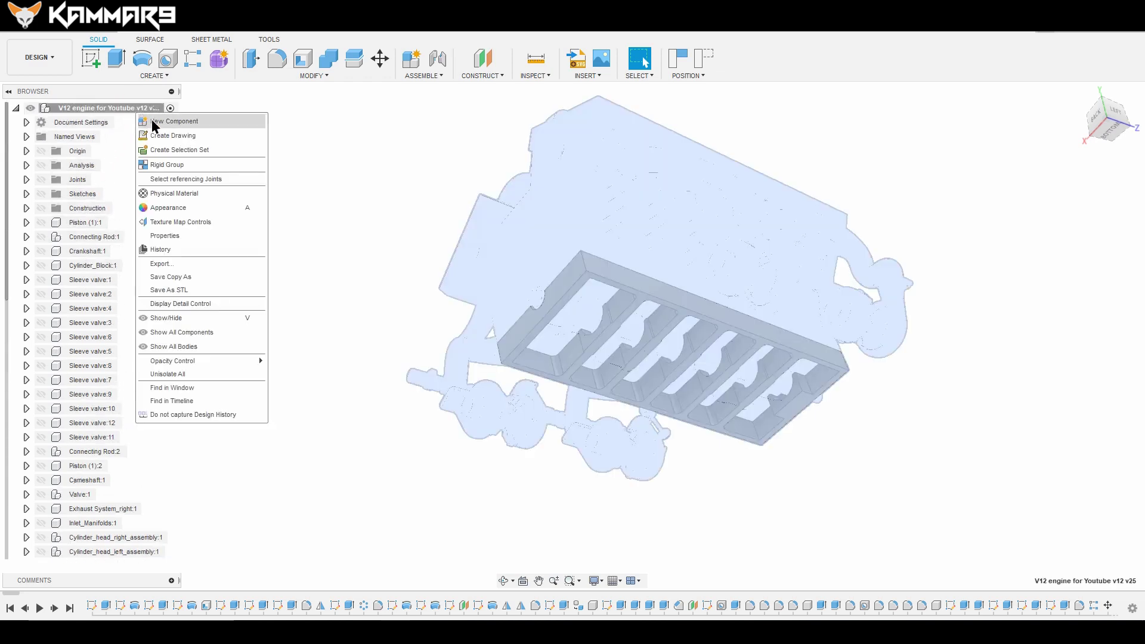
{"action": "left_click", "coordinate": [157, 120]}
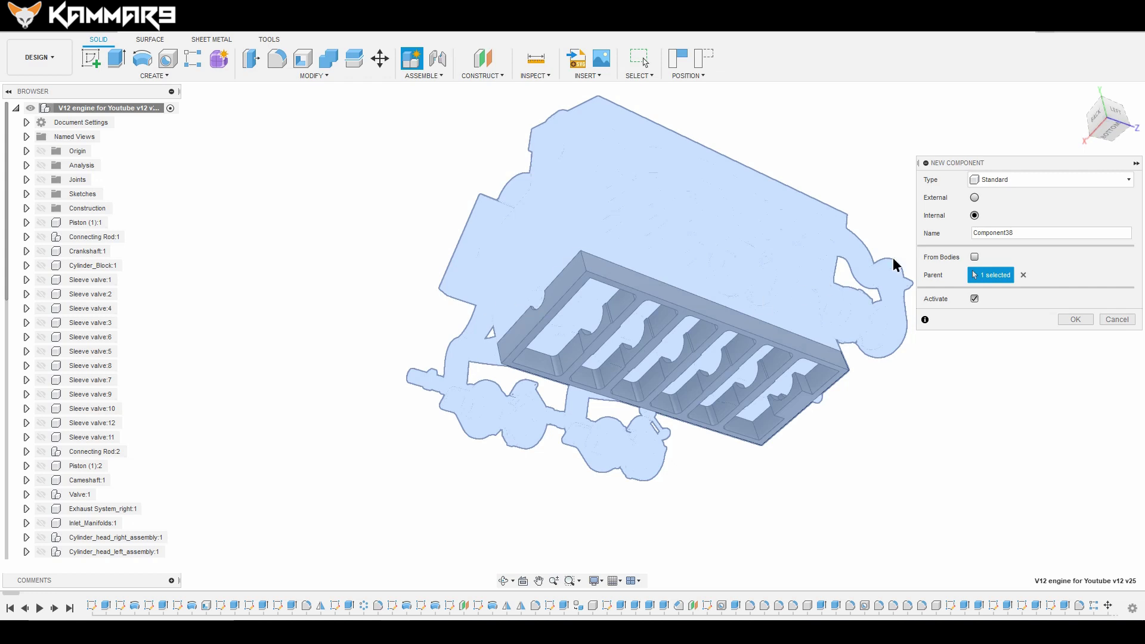
{"action": "left_click", "coordinate": [1011, 236]}
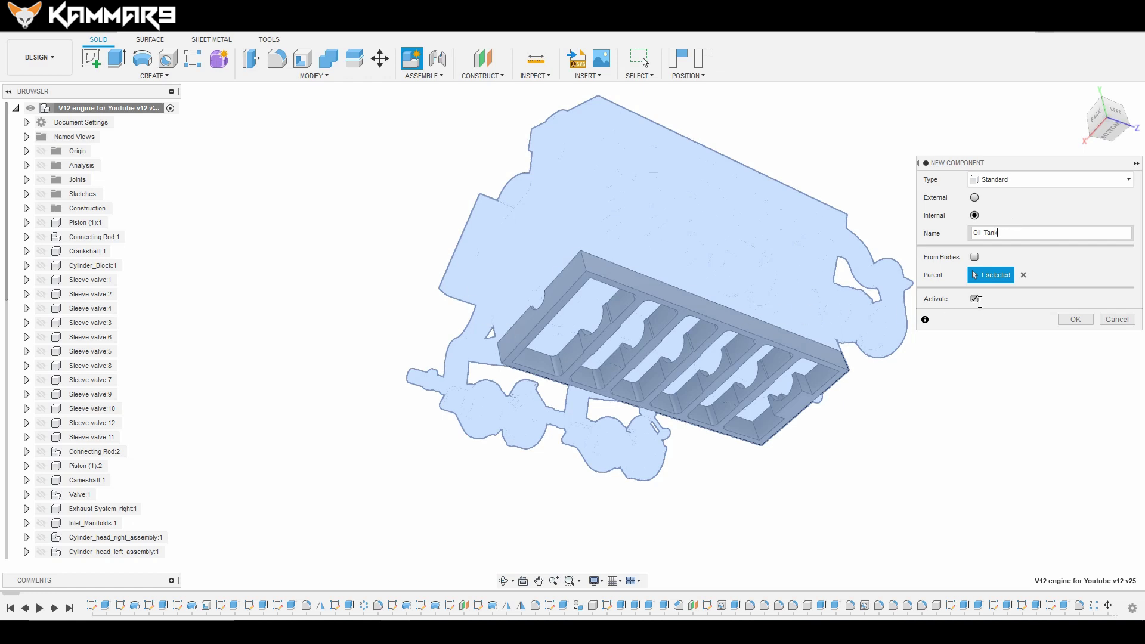
{"action": "left_click", "coordinate": [1073, 320]}
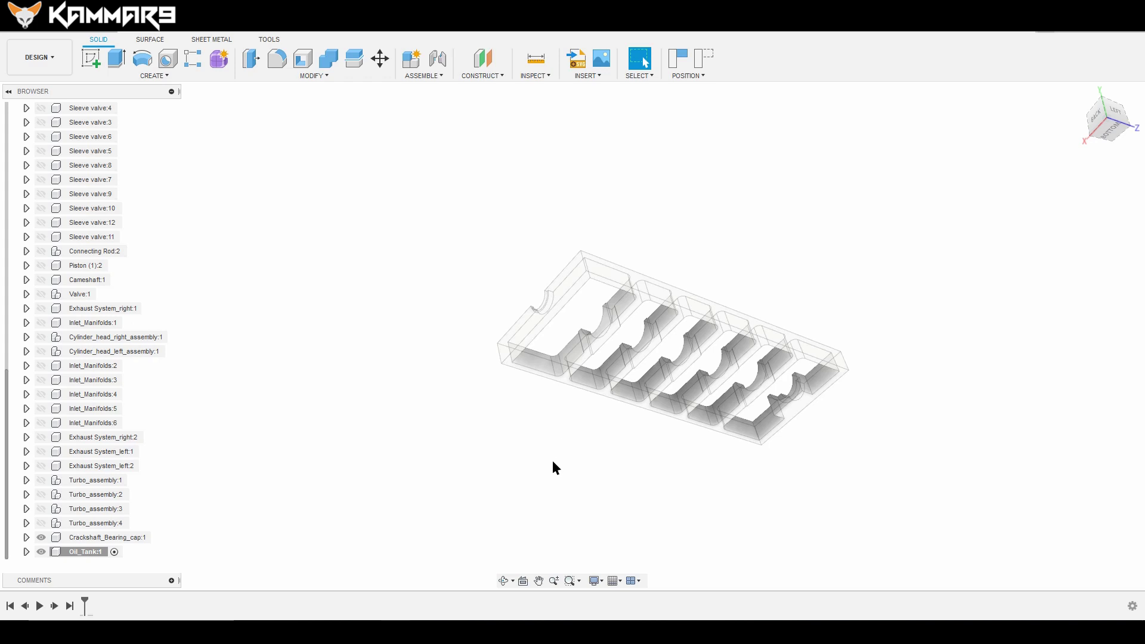
Step: Show the origin planes and axes of the Oil_Tank component
{"action": "mouse_move", "coordinate": [553, 461]}
{"action": "middle_mouse_down", "text": "shift"}
{"action": "mouse_move", "coordinate": [568, 457]}
{"action": "mouse_move", "coordinate": [563, 437]}
{"action": "mouse_move", "coordinate": [556, 444]}
{"action": "middle_mouse_up", "text": "shift"}
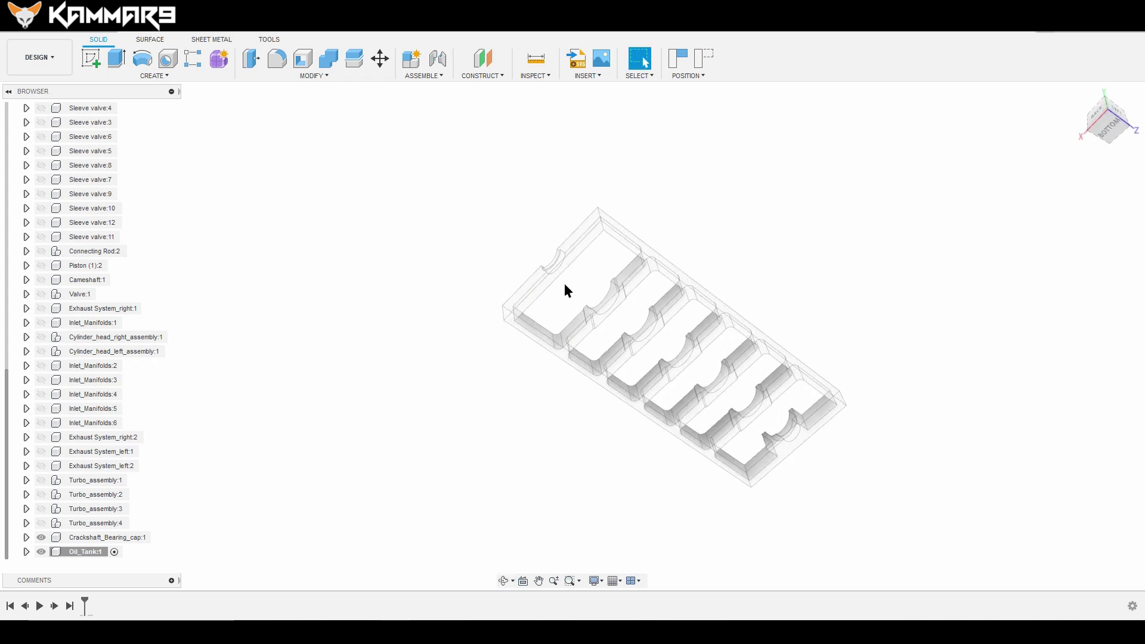
{"action": "scroll", "coordinate": [585, 263], "scroll_direction": "up", "scroll_amount": 3}
{"action": "scroll", "coordinate": [584, 254], "scroll_direction": "up", "scroll_amount": 1}
{"action": "left_click", "coordinate": [586, 229]}
{"action": "scroll", "coordinate": [598, 244], "scroll_direction": "down", "scroll_amount": 4}
{"action": "scroll", "coordinate": [577, 292], "scroll_direction": "up", "scroll_amount": 2}
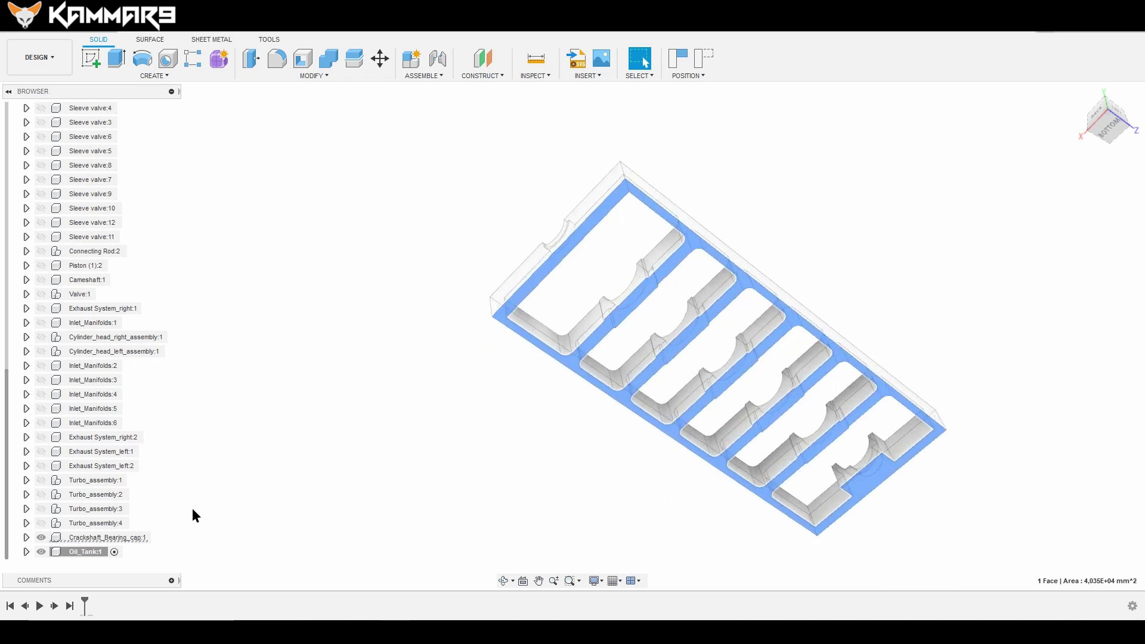
{"action": "left_click", "coordinate": [26, 552]}
{"action": "left_click", "coordinate": [51, 551]}
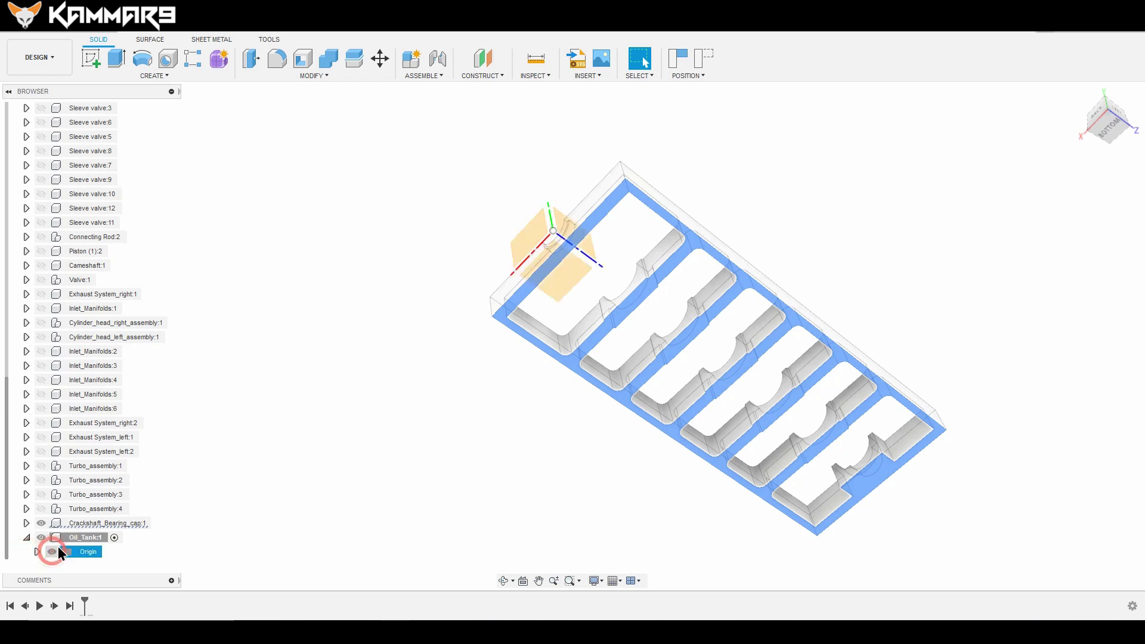
Step: Start a sketch on the bearing cap's flat bottom face, continuing with the components in their previous position
{"action": "middle_click_drag", "start_coordinate": [497, 274], "coordinate": [500, 310], "text": "shift"}
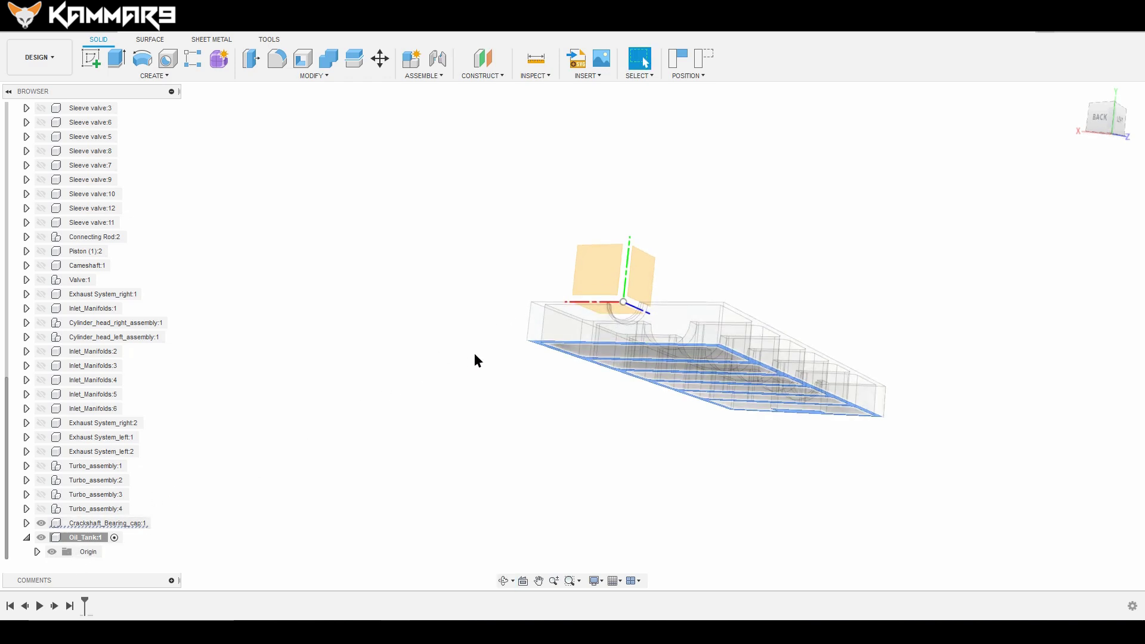
{"action": "mouse_move", "coordinate": [474, 357]}
{"action": "middle_mouse_down", "text": "shift"}
{"action": "mouse_move", "coordinate": [470, 386]}
{"action": "mouse_move", "coordinate": [444, 389]}
{"action": "mouse_move", "coordinate": [467, 376]}
{"action": "middle_mouse_up", "text": "shift"}
{"action": "middle_click_drag", "start_coordinate": [548, 437], "coordinate": [557, 396], "text": "shift"}
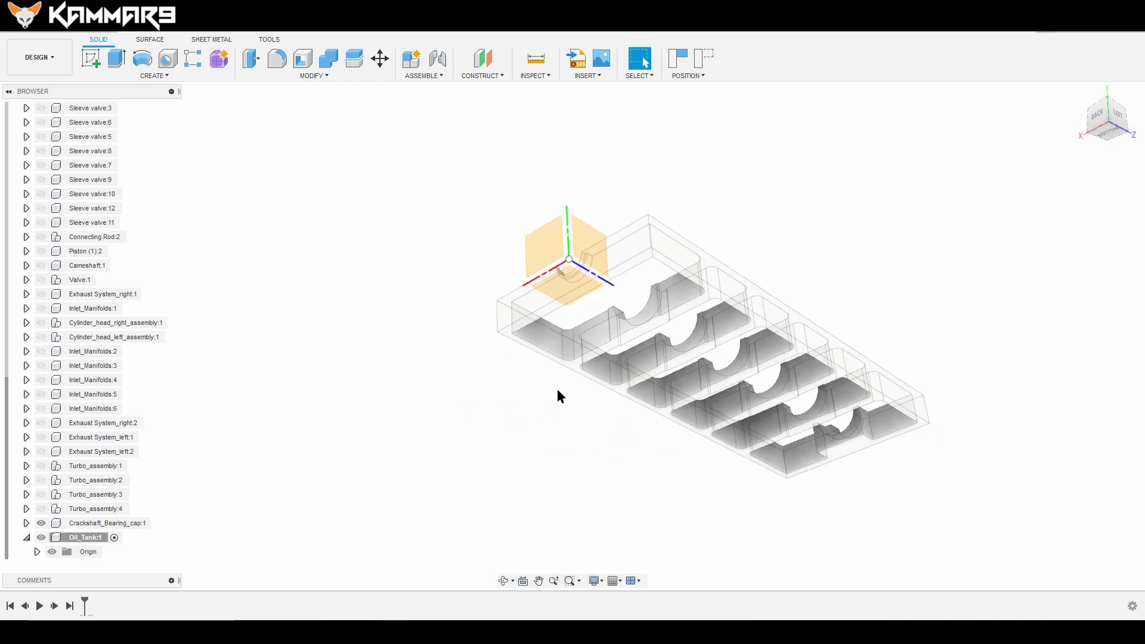
{"action": "scroll", "coordinate": [638, 260], "scroll_direction": "up", "scroll_amount": 5}
{"action": "left_click", "coordinate": [645, 253]}
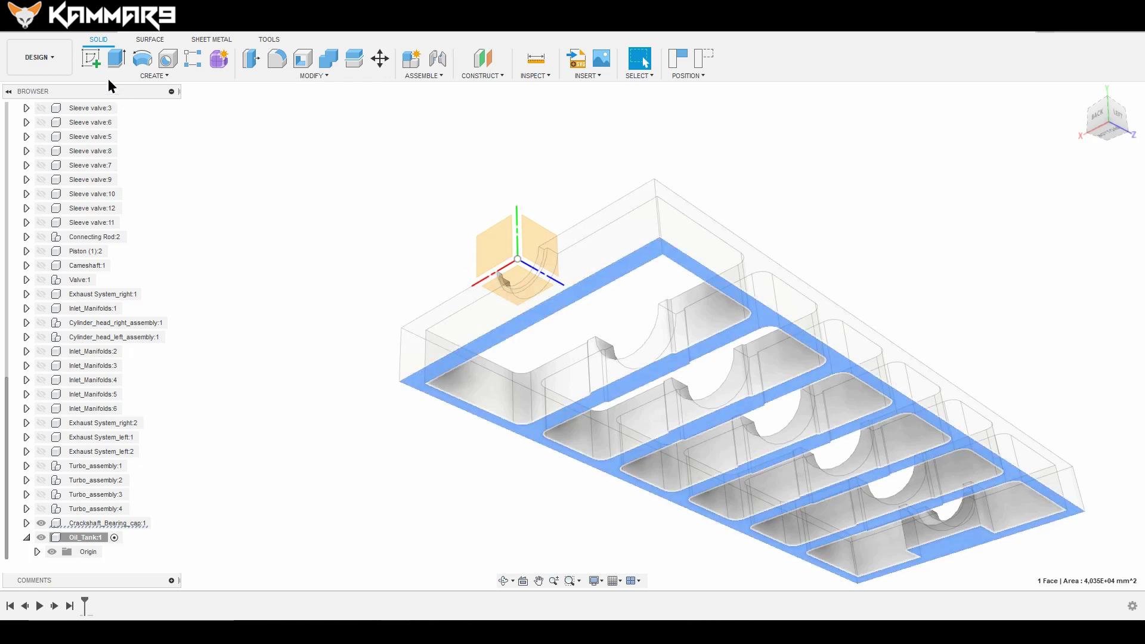
{"action": "left_click", "coordinate": [90, 59]}
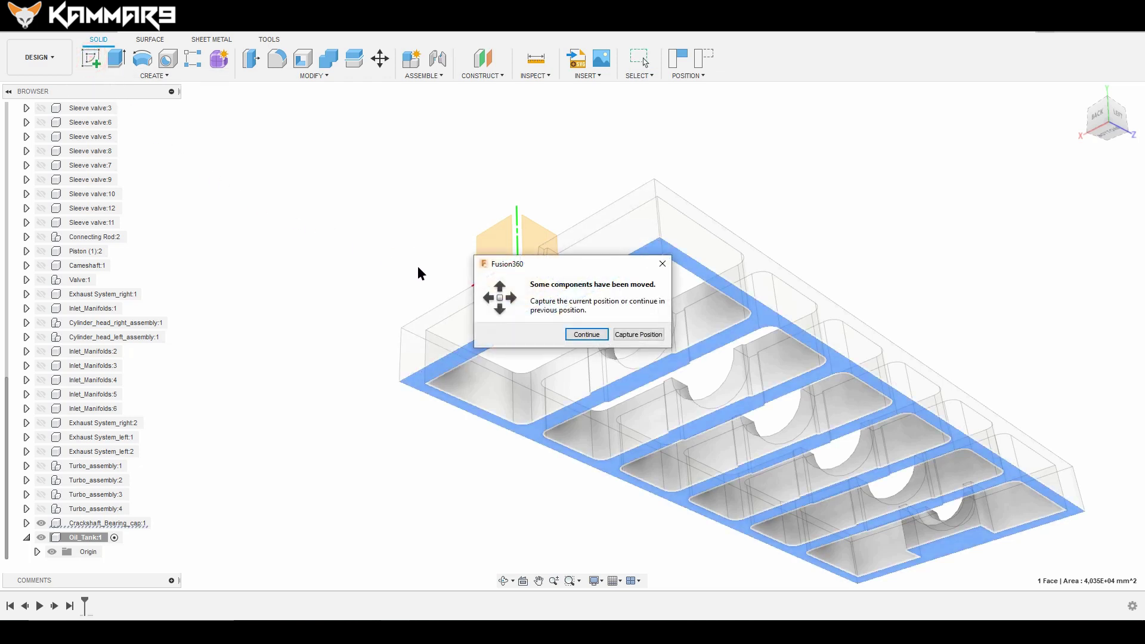
{"action": "left_click", "coordinate": [583, 338]}
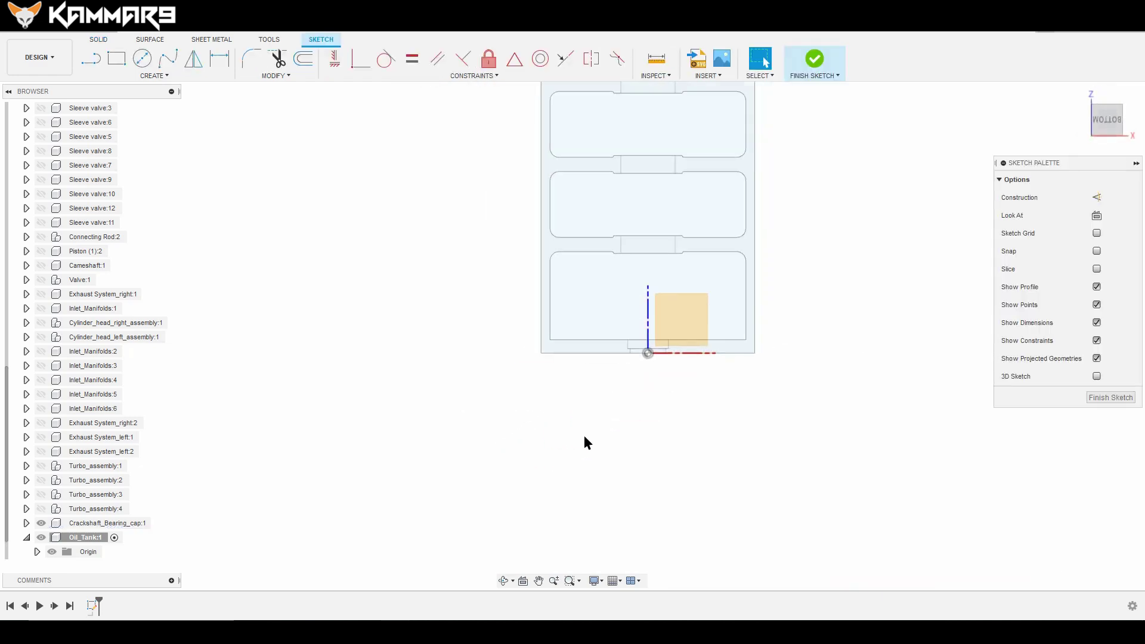
Step: Project the four outer edges of the bearing cap's bottom face into the sketch as linked geometry
{"action": "scroll", "coordinate": [584, 442], "scroll_direction": "down", "scroll_amount": 4}
{"action": "scroll", "coordinate": [662, 138], "scroll_direction": "up", "scroll_amount": 1}
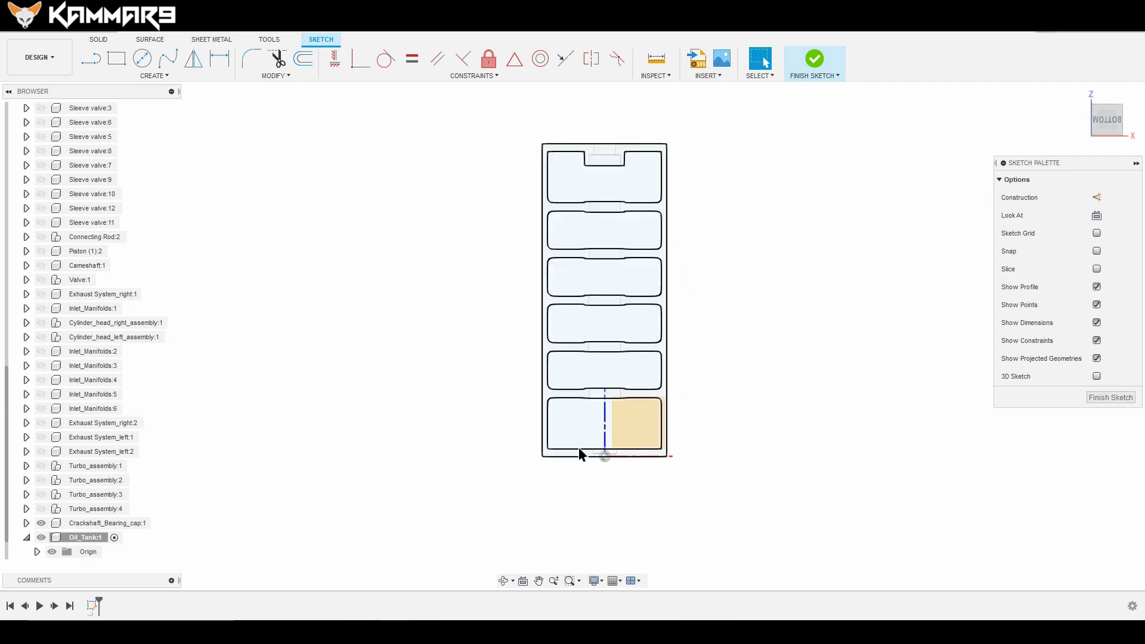
{"action": "scroll", "coordinate": [656, 255], "scroll_direction": "up", "scroll_amount": 1}
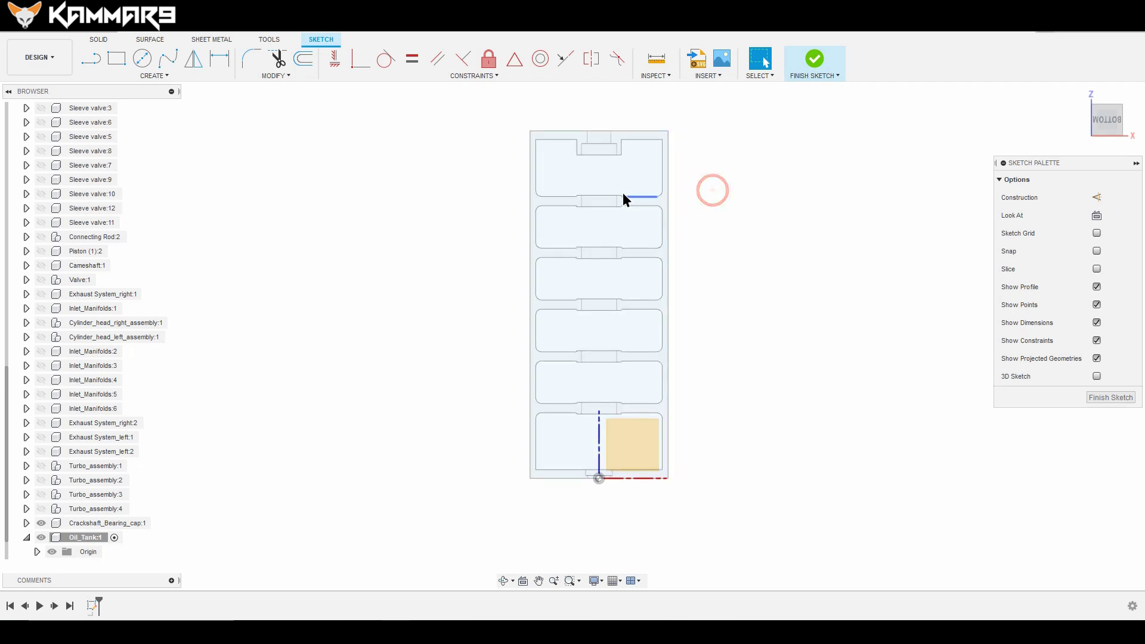
{"action": "key", "text": "p"}
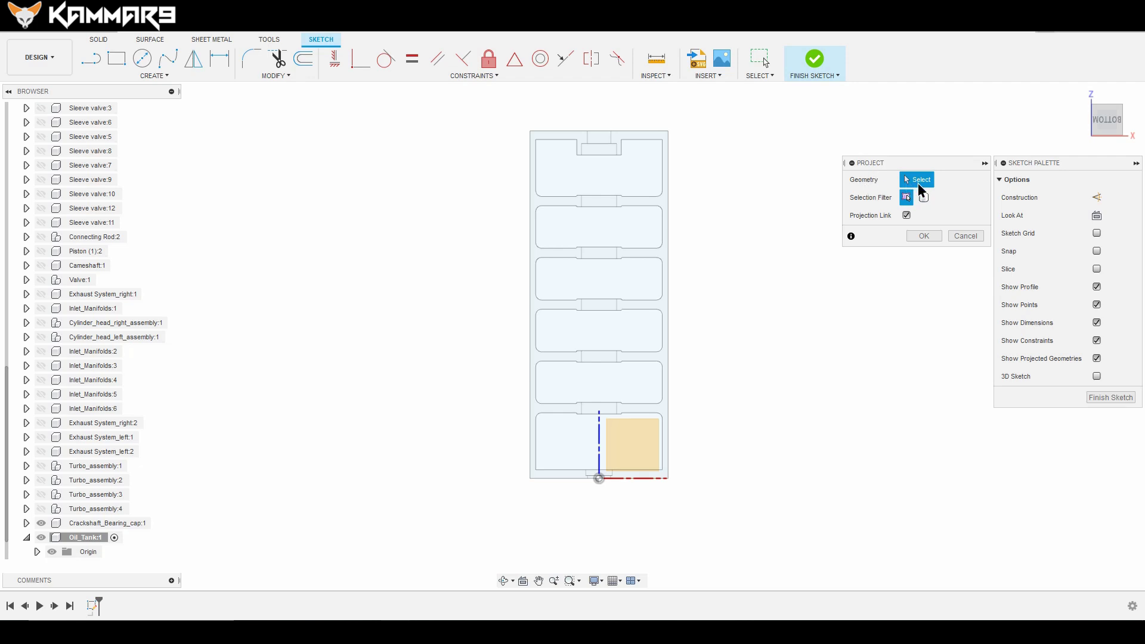
{"action": "left_click", "coordinate": [669, 187]}
{"action": "left_click", "coordinate": [655, 132]}
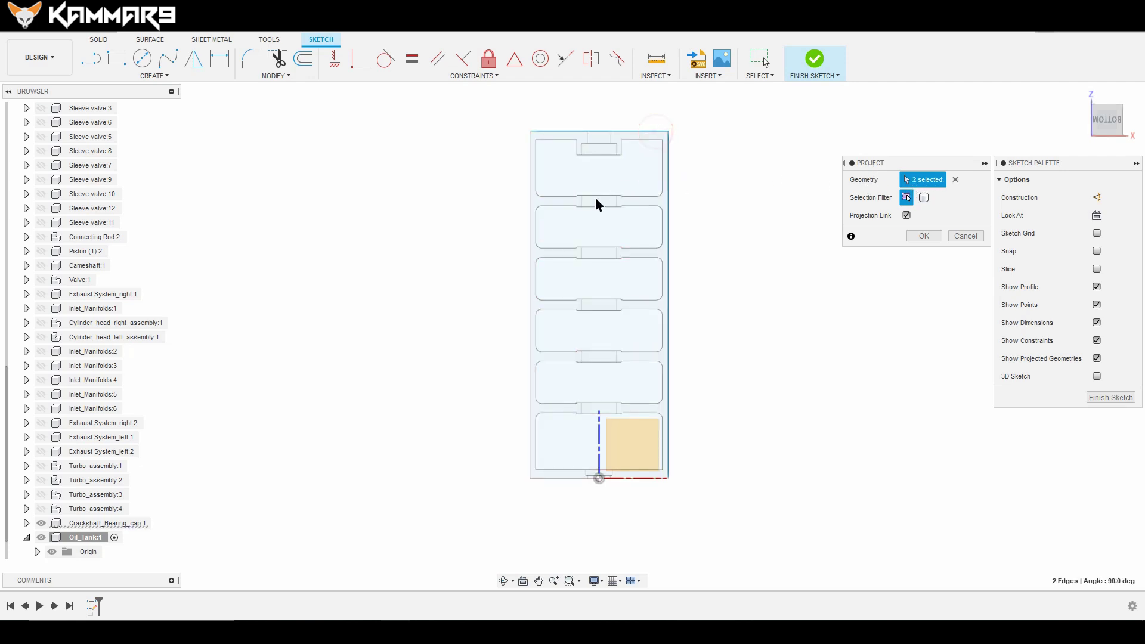
{"action": "left_click", "coordinate": [528, 198]}
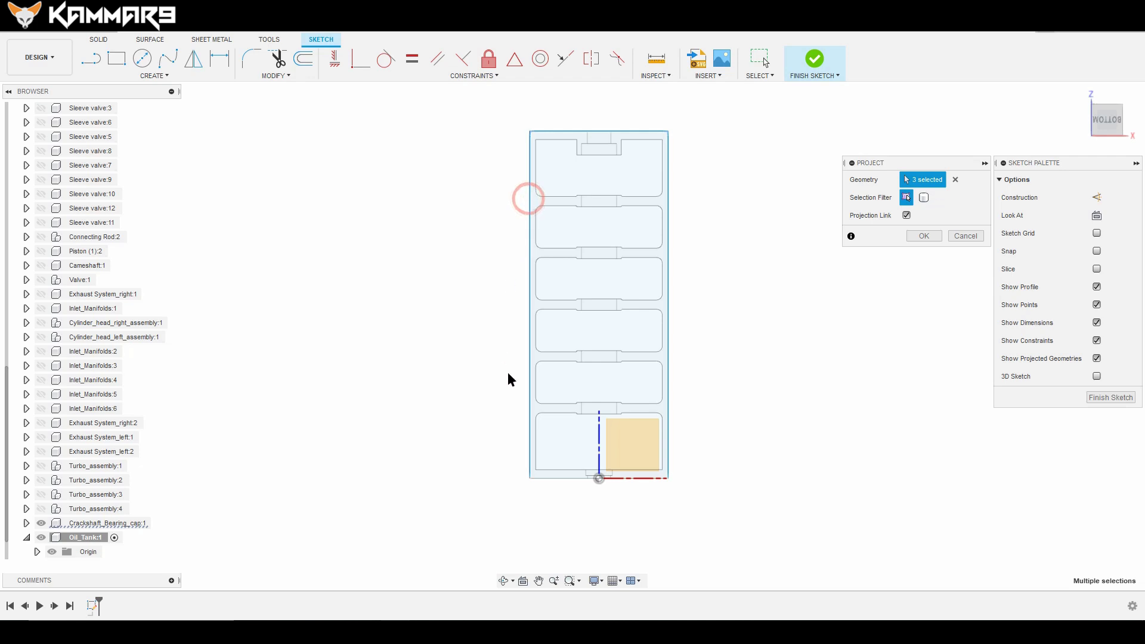
{"action": "left_click", "coordinate": [554, 480]}
{"action": "left_click", "coordinate": [922, 237]}
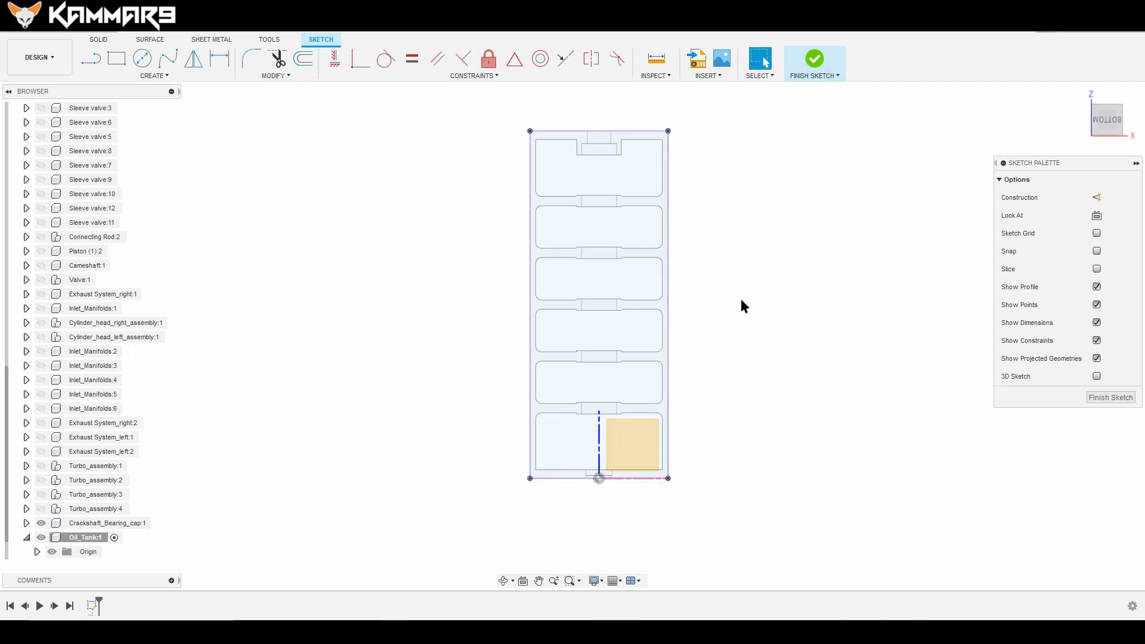
Step: Choose the outer frame region and all six pocket regions within the projected bearing cap outline as profiles for an Extrude
{"action": "scroll", "coordinate": [713, 272], "scroll_direction": "up", "scroll_amount": 1}
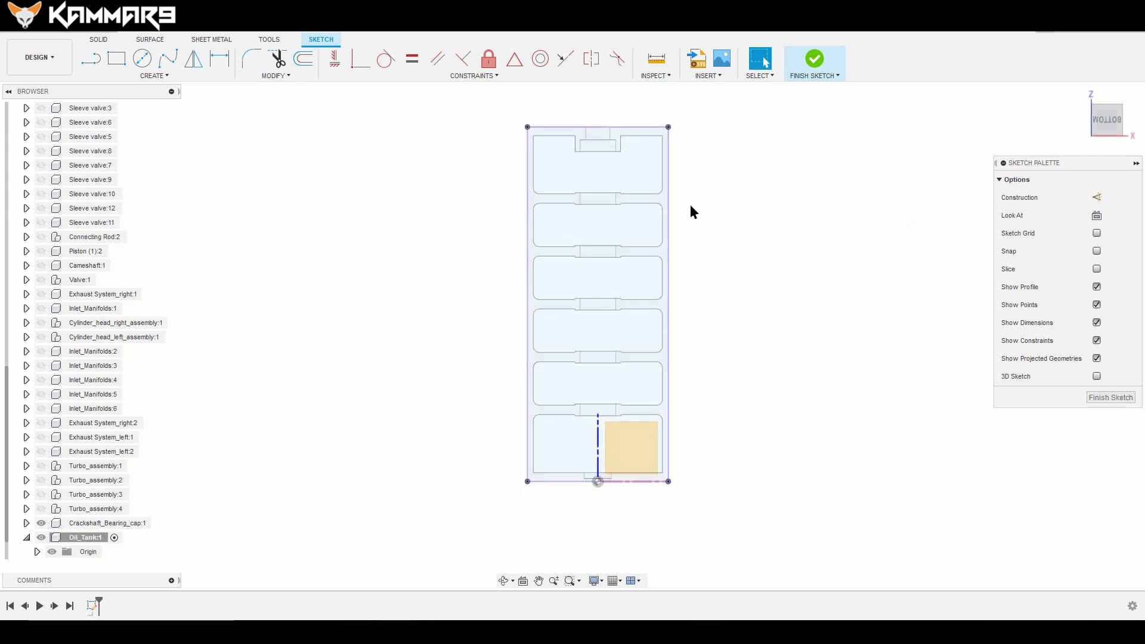
{"action": "mouse_move", "coordinate": [693, 205]}
{"action": "middle_mouse_down", "text": "shift"}
{"action": "mouse_move", "coordinate": [680, 243]}
{"action": "mouse_move", "coordinate": [664, 238]}
{"action": "mouse_move", "coordinate": [672, 228]}
{"action": "mouse_move", "coordinate": [692, 245]}
{"action": "middle_mouse_up", "text": "shift"}
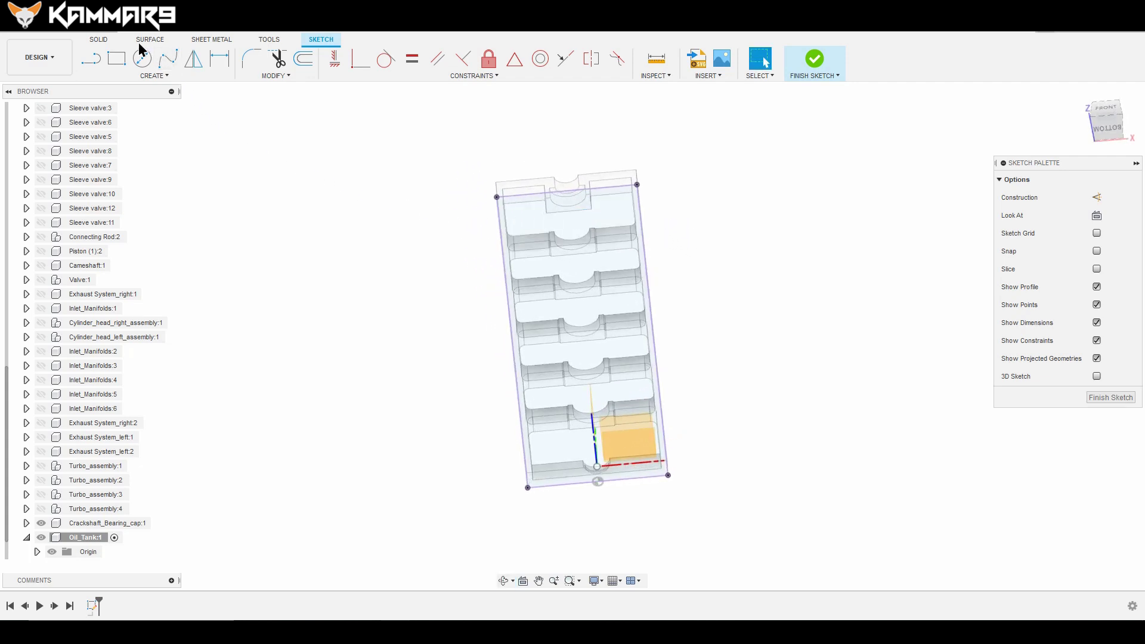
{"action": "left_click", "coordinate": [99, 39]}
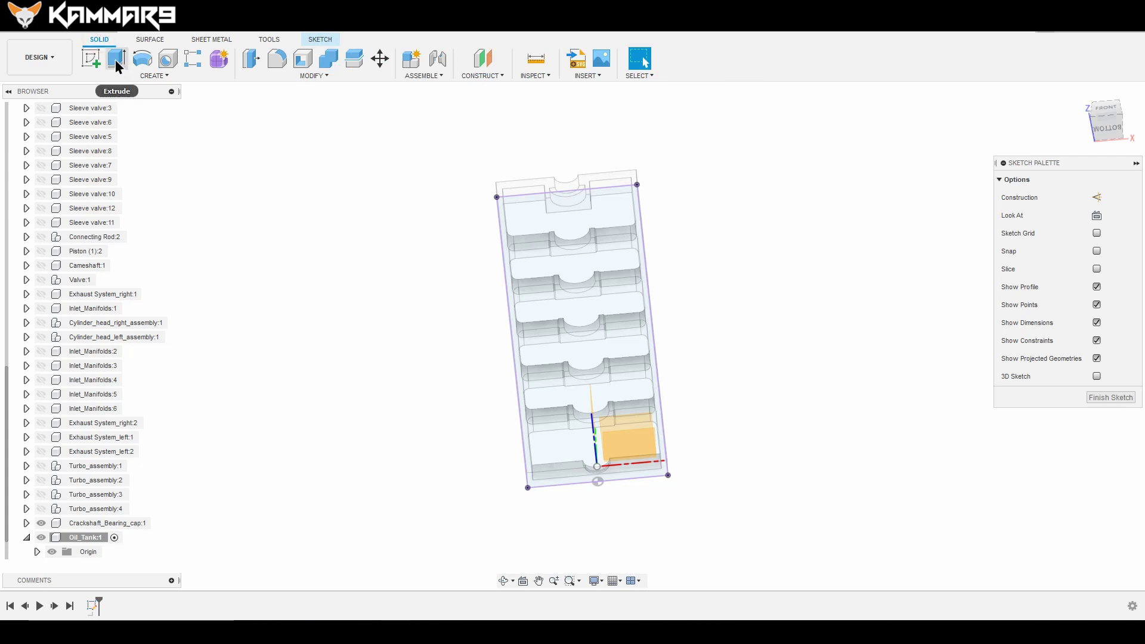
{"action": "left_click", "coordinate": [117, 62]}
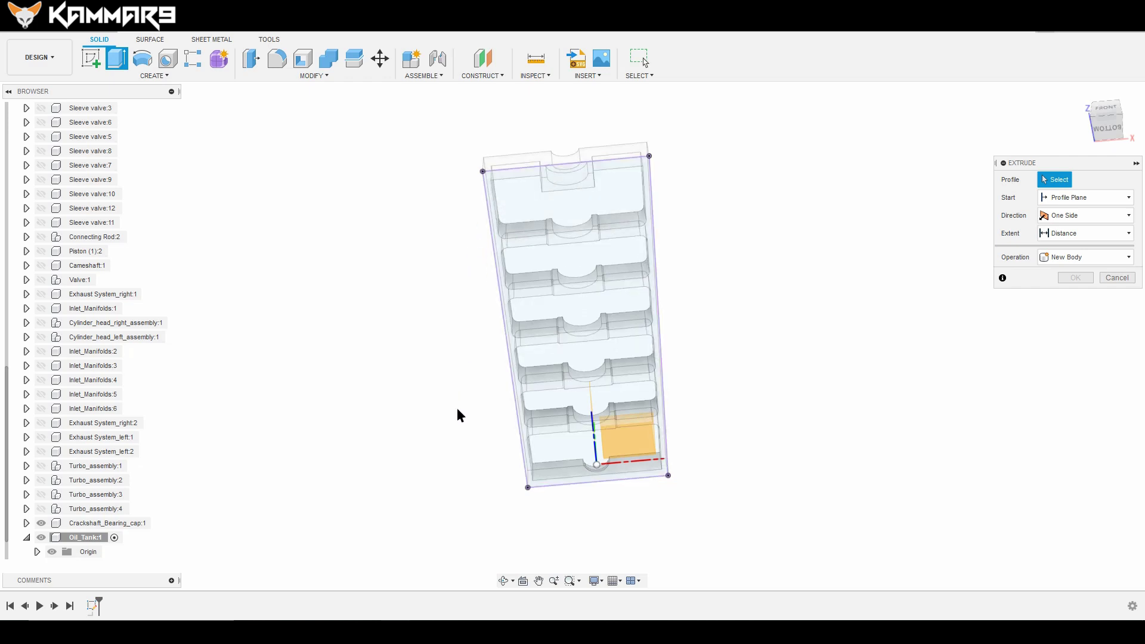
{"action": "middle_click_drag", "start_coordinate": [540, 503], "coordinate": [441, 286], "text": "shift"}
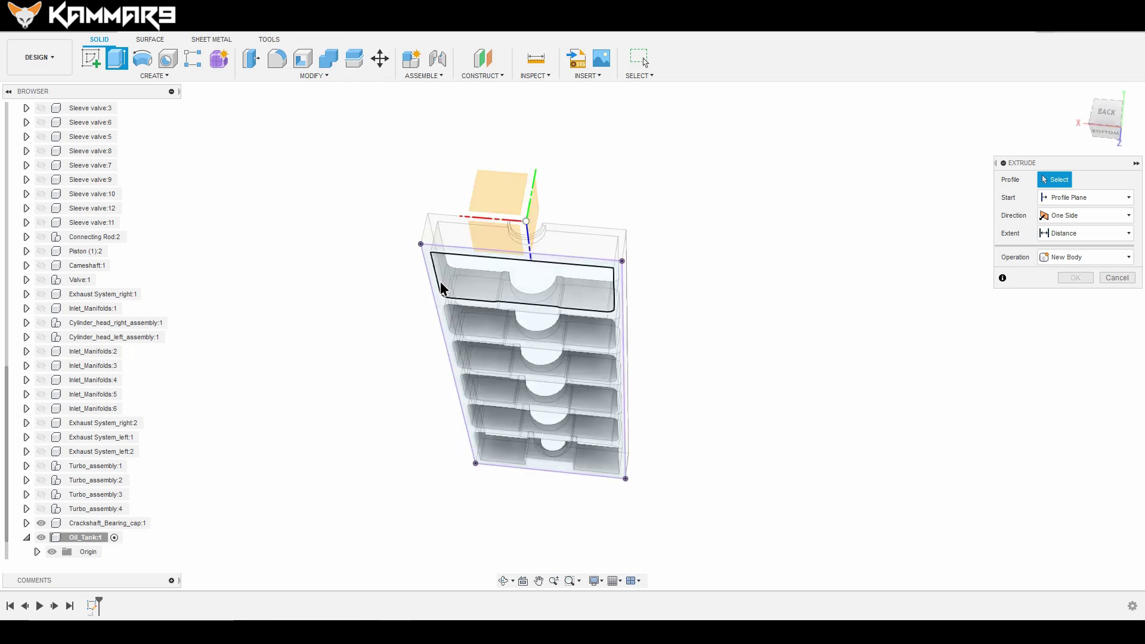
{"action": "left_click", "coordinate": [434, 289]}
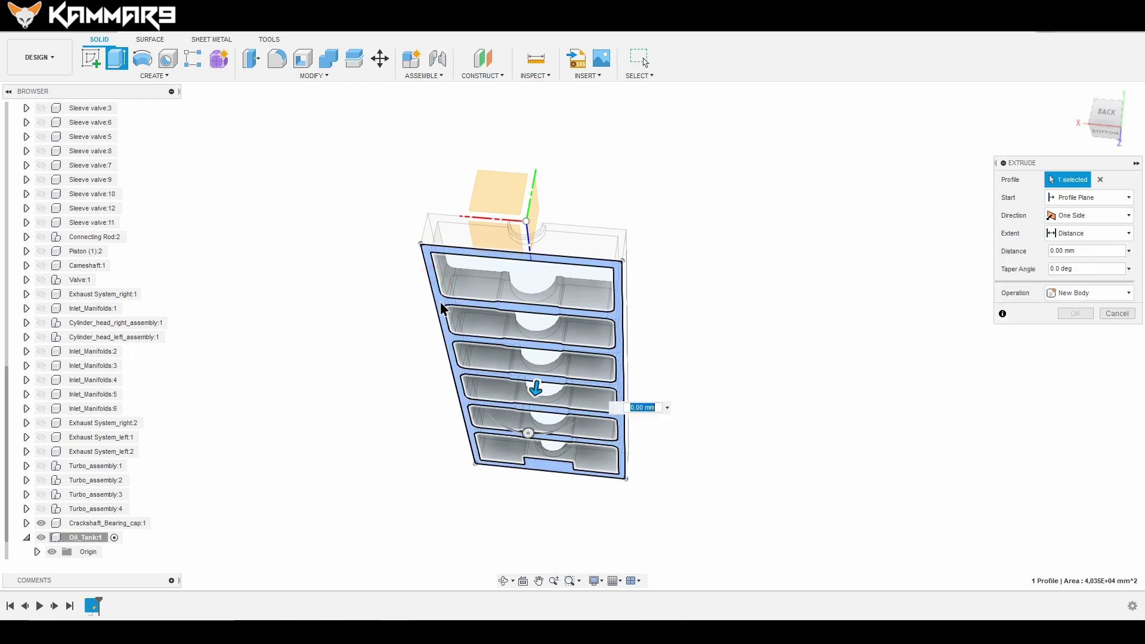
{"action": "left_click", "coordinate": [468, 322]}
{"action": "left_click", "coordinate": [477, 374]}
{"action": "left_click", "coordinate": [483, 391]}
{"action": "left_click", "coordinate": [490, 420]}
{"action": "left_click", "coordinate": [495, 455]}
{"action": "left_click", "coordinate": [495, 455]}
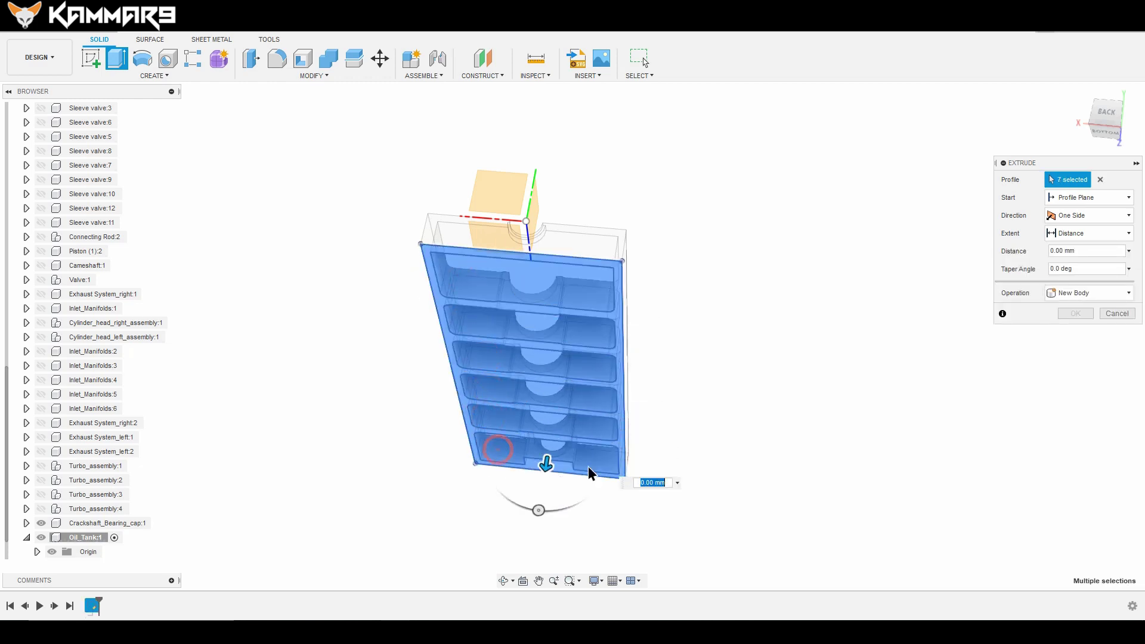
Step: Extrude the seven selected profiles 3 mm away from the bearing cap as a new body
{"action": "middle_click_drag", "start_coordinate": [736, 362], "coordinate": [652, 430], "text": "shift"}
{"action": "scroll", "coordinate": [652, 430], "scroll_direction": "up", "scroll_amount": 2}
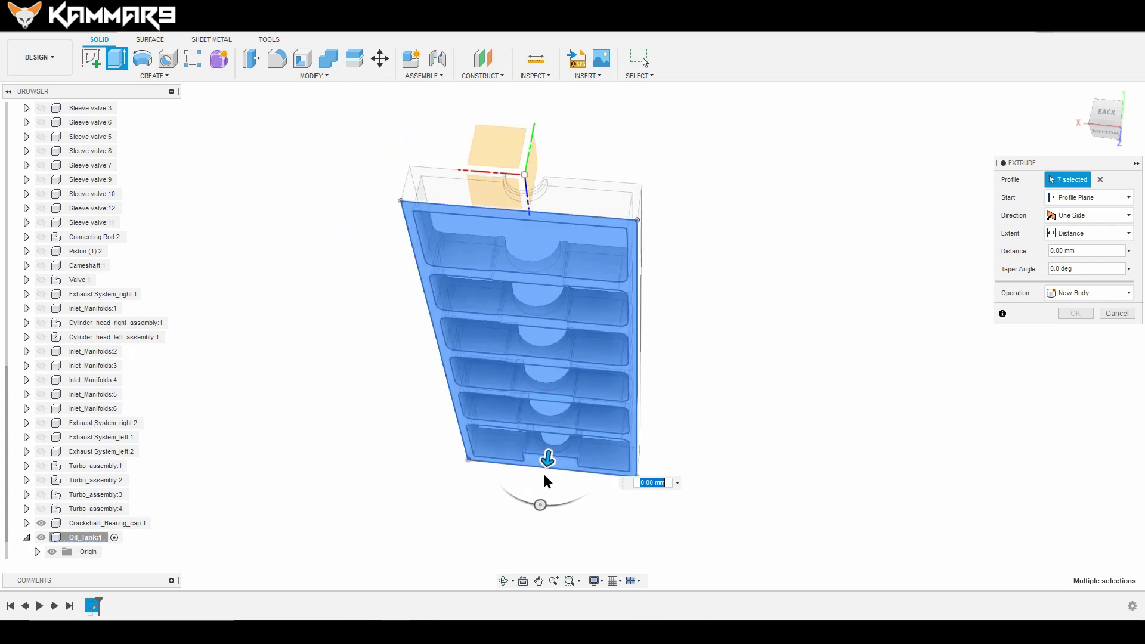
{"action": "left_click", "coordinate": [1081, 250]}
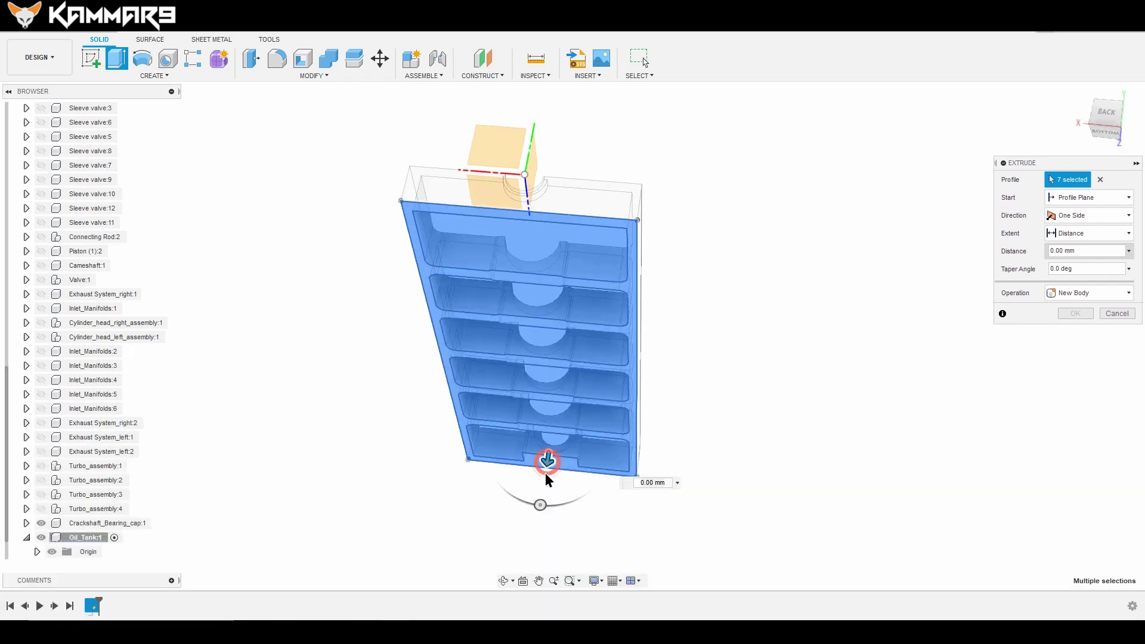
{"action": "left_click_drag", "start_coordinate": [547, 461], "coordinate": [545, 474]}
{"action": "type", "text": "3"}
{"action": "key", "text": "Return"}
{"action": "middle_click_drag", "start_coordinate": [503, 402], "coordinate": [591, 404], "text": "shift"}
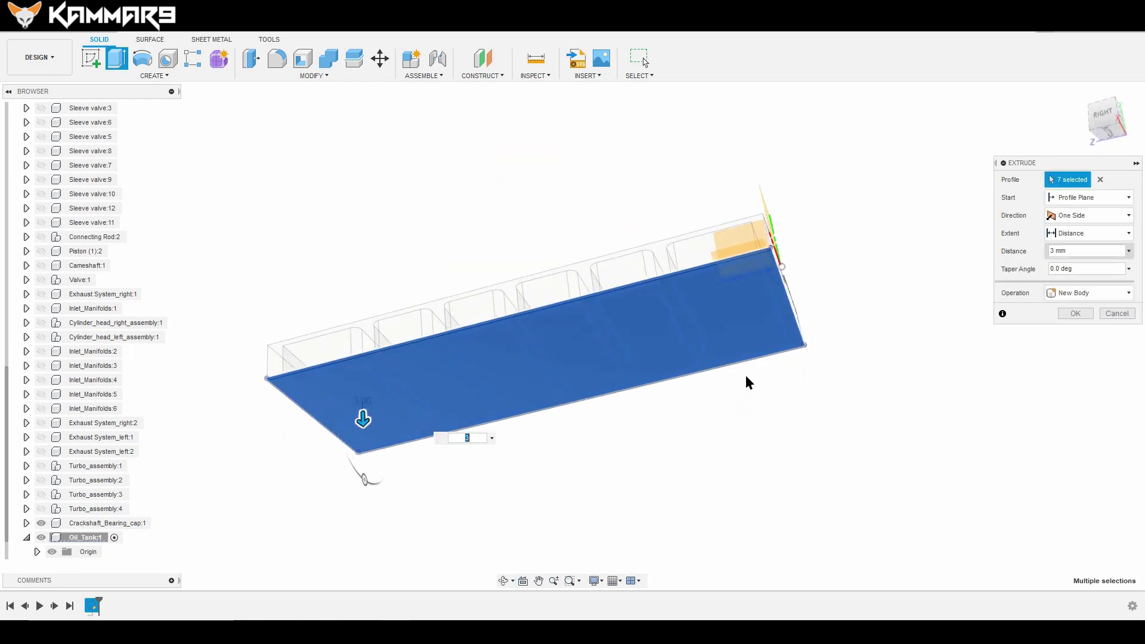
{"action": "left_click", "coordinate": [1075, 313]}
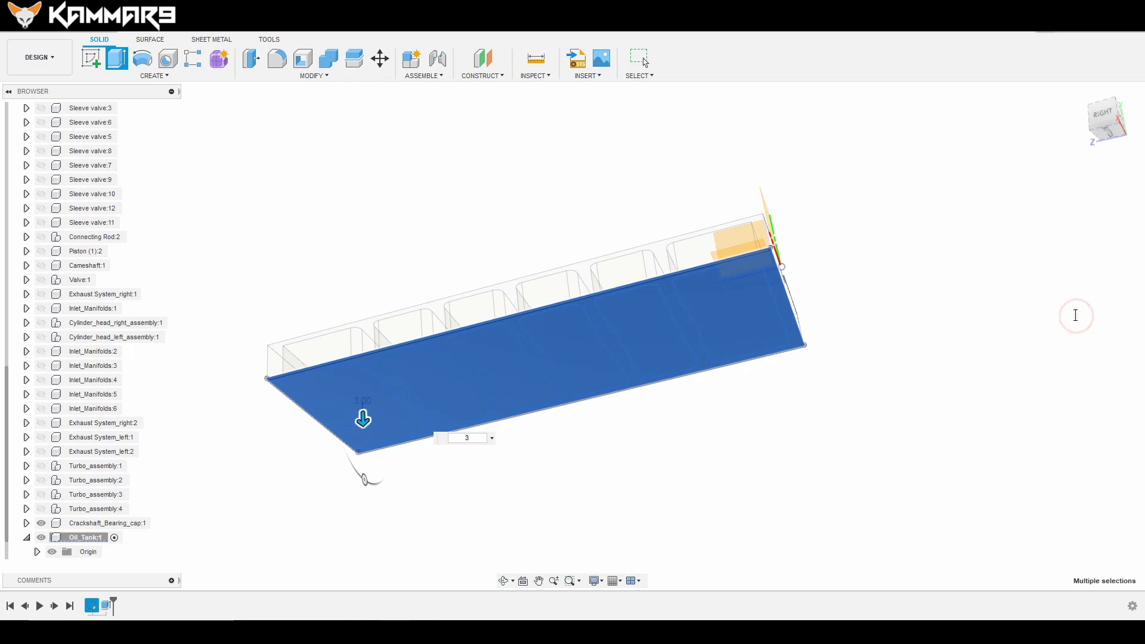
Step: Start a sketch on the flat underside of the 3 mm plate
{"action": "middle_click_drag", "start_coordinate": [633, 446], "coordinate": [634, 413], "text": "shift"}
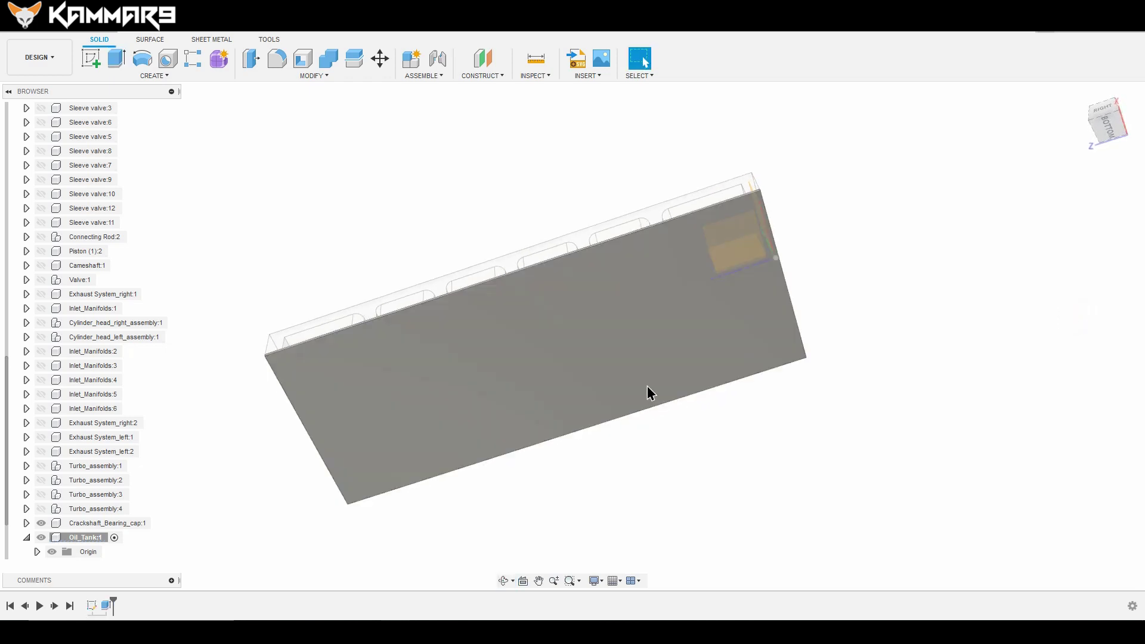
{"action": "left_click", "coordinate": [667, 338]}
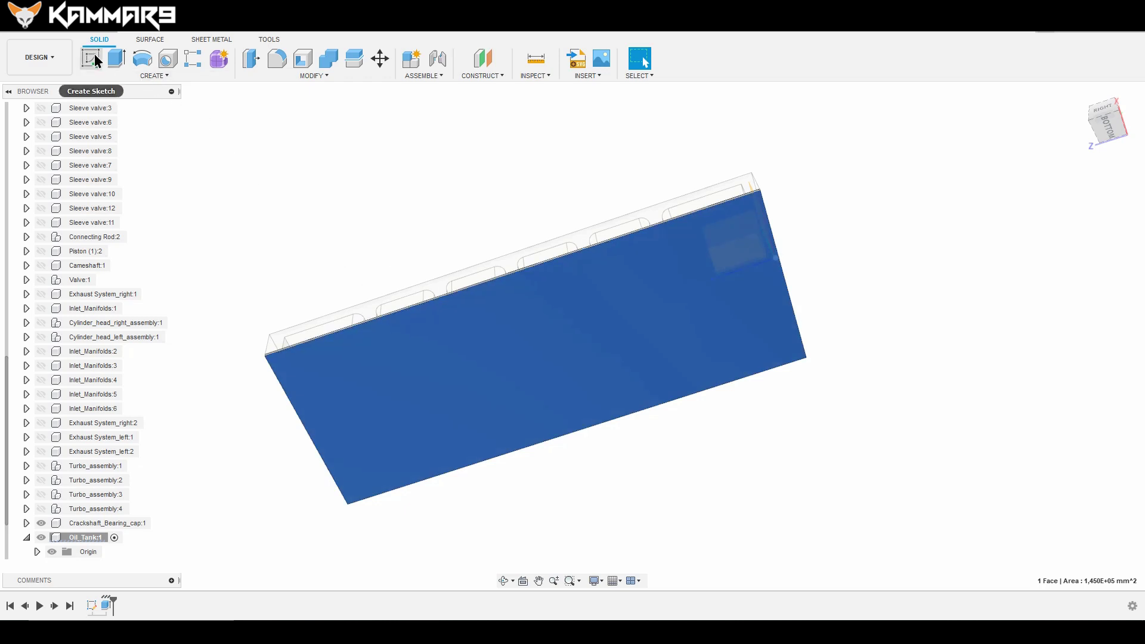
{"action": "left_click", "coordinate": [94, 54]}
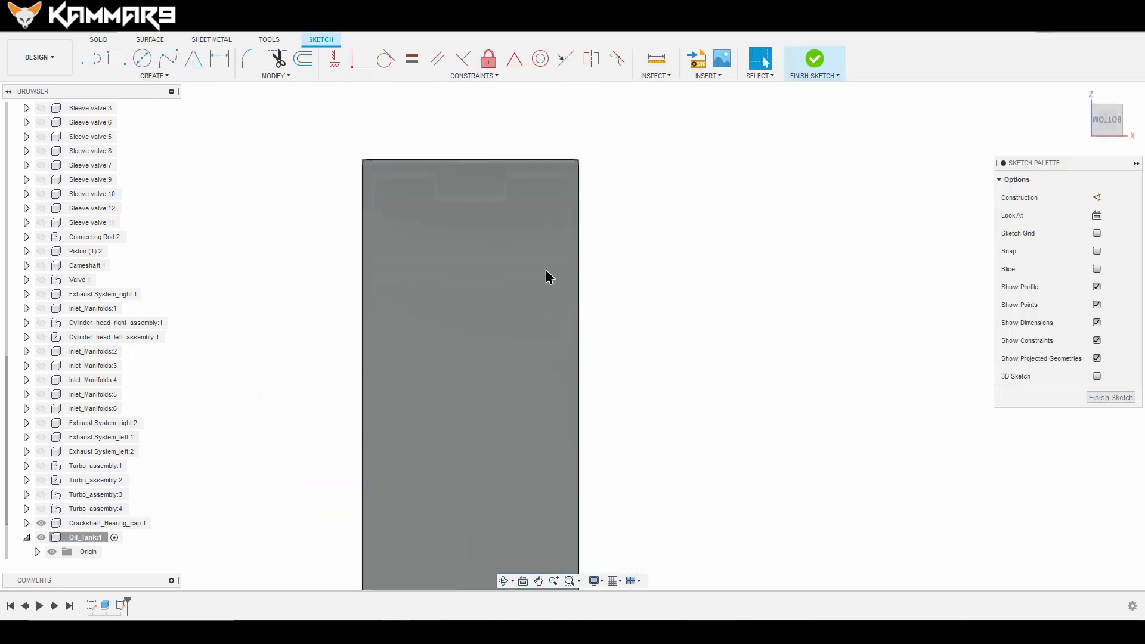
Step: Offset the plate's rectangular outline 15 mm inward with chain selection
{"action": "mouse_move", "coordinate": [561, 264]}
{"action": "middle_mouse_down", "text": "shift"}
{"action": "mouse_move", "coordinate": [637, 233]}
{"action": "mouse_move", "coordinate": [606, 306]}
{"action": "mouse_move", "coordinate": [606, 296]}
{"action": "middle_mouse_up", "text": "shift"}
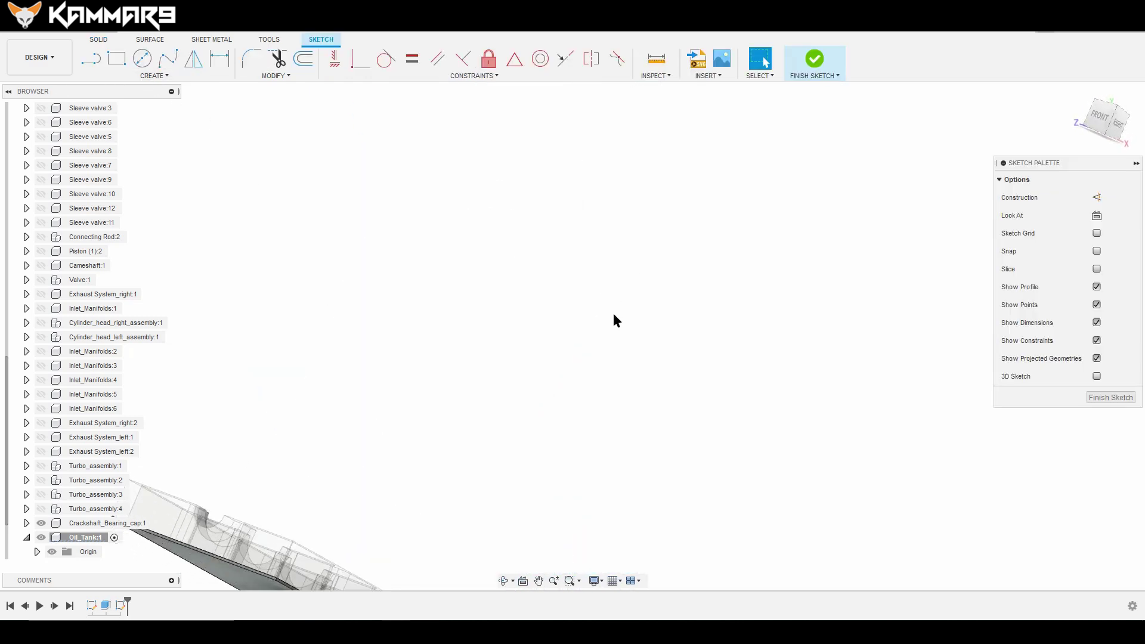
{"action": "scroll", "coordinate": [704, 266], "scroll_direction": "down", "scroll_amount": 5}
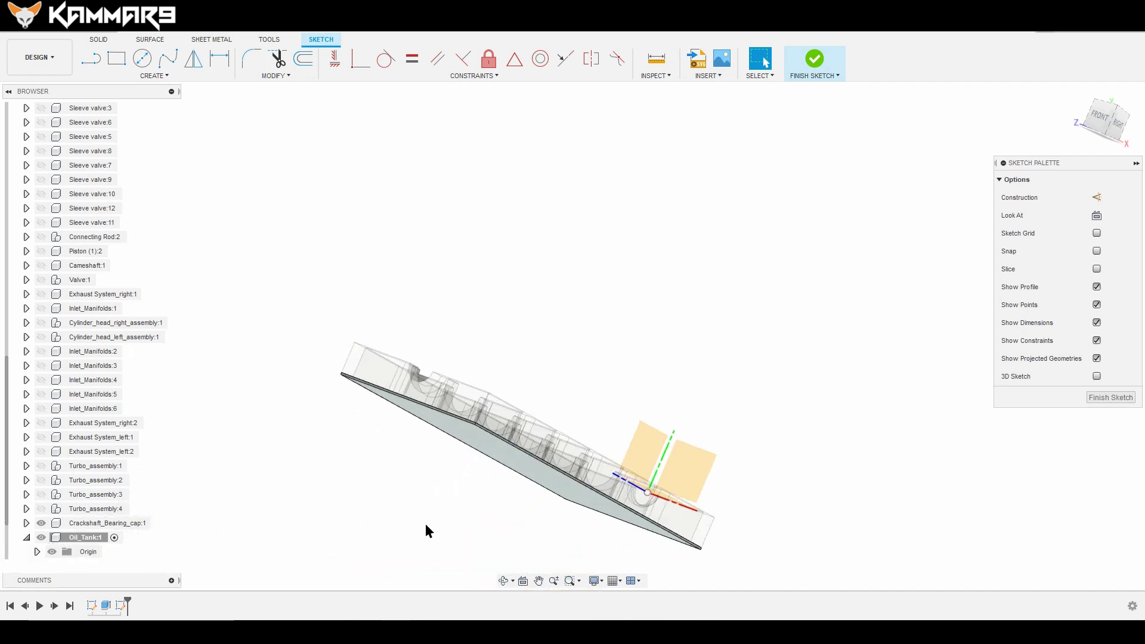
{"action": "middle_click_drag", "start_coordinate": [425, 524], "coordinate": [548, 336], "text": "shift"}
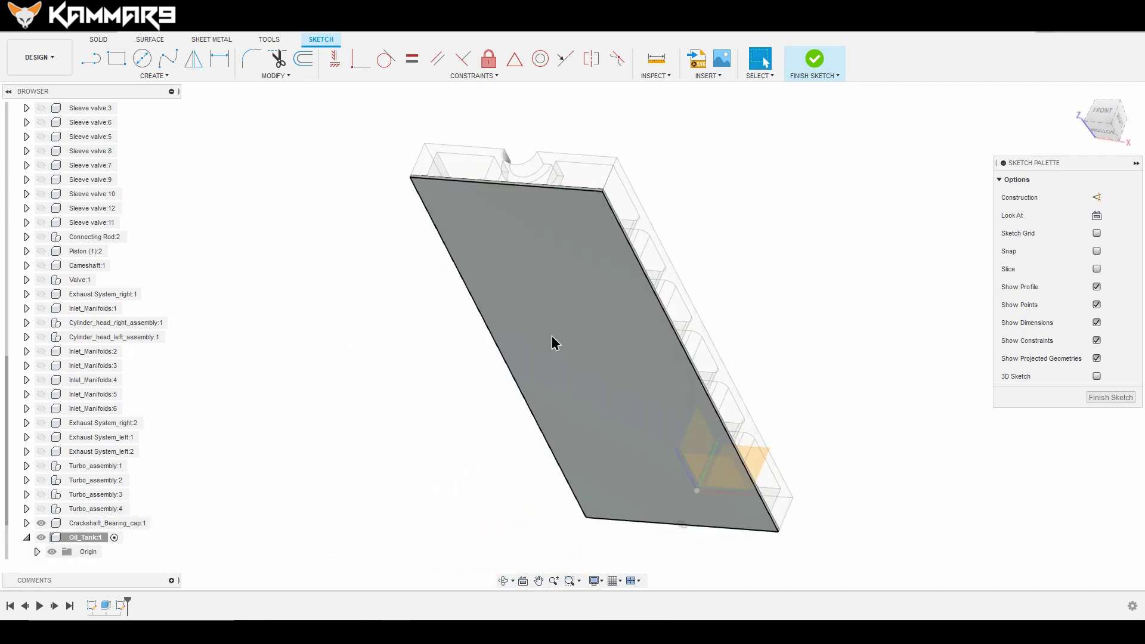
{"action": "left_click", "coordinate": [553, 337]}
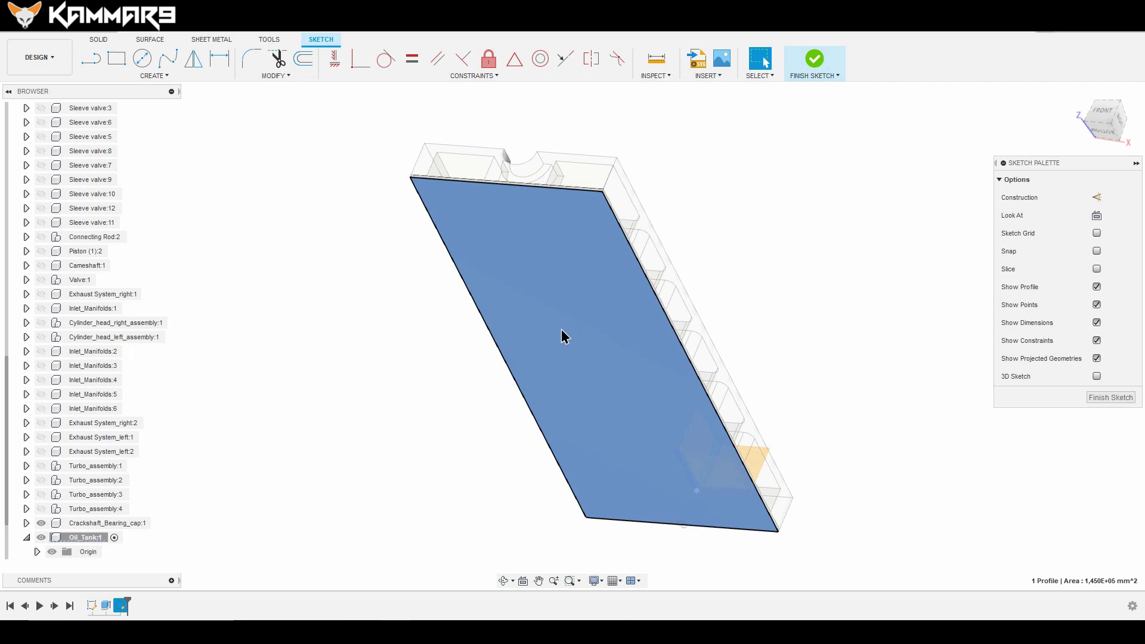
{"action": "left_click", "coordinate": [304, 61]}
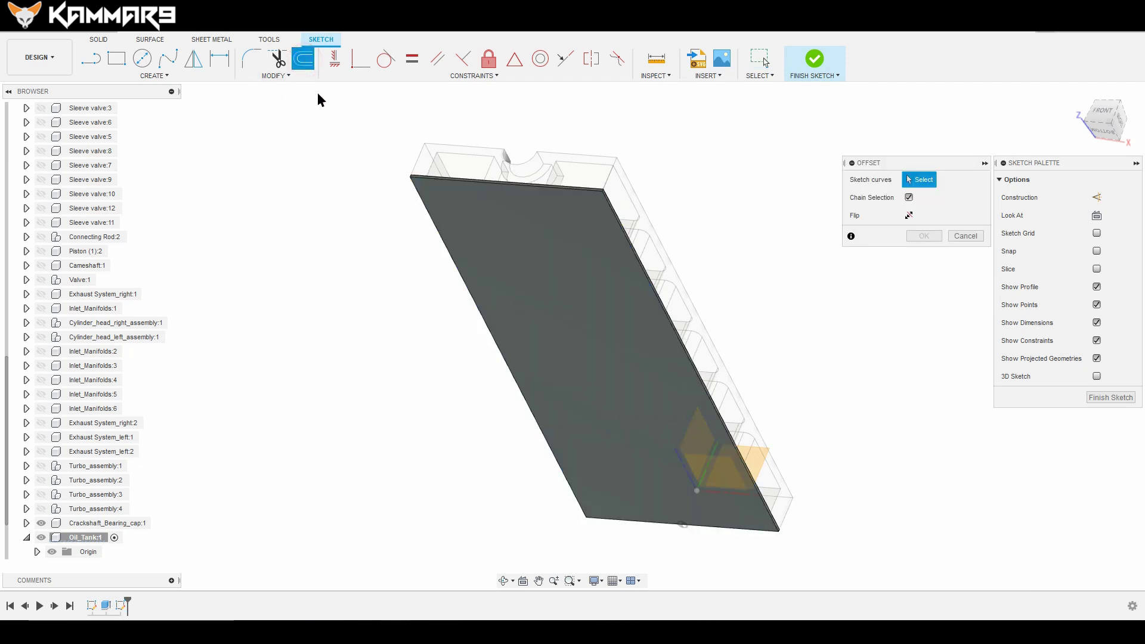
{"action": "left_click", "coordinate": [565, 193]}
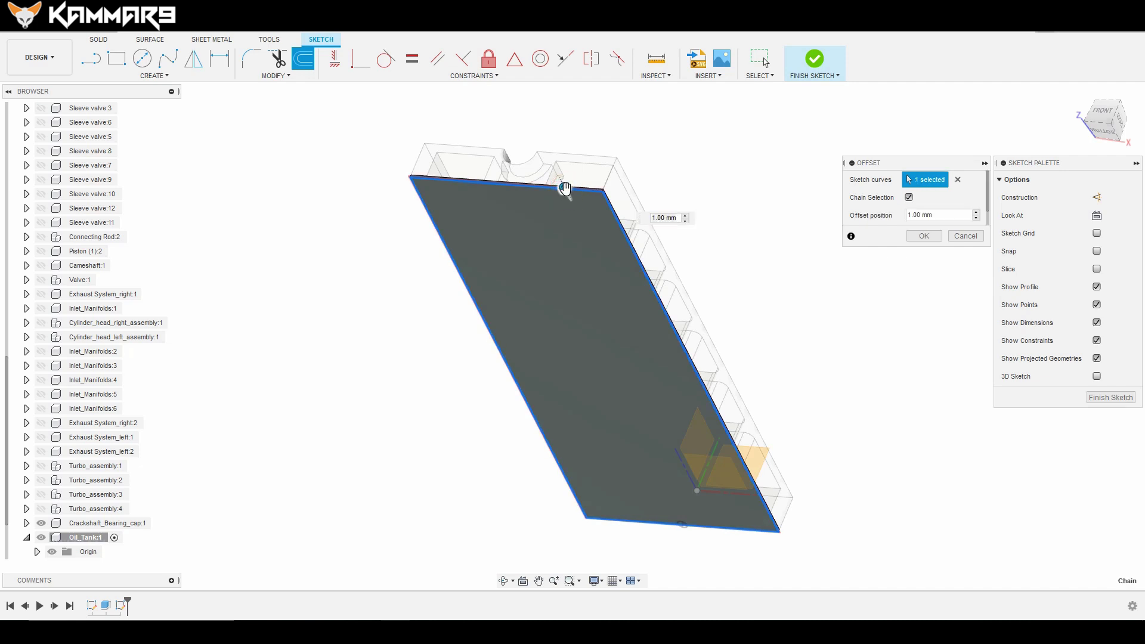
{"action": "left_click_drag", "start_coordinate": [565, 189], "coordinate": [575, 201]}
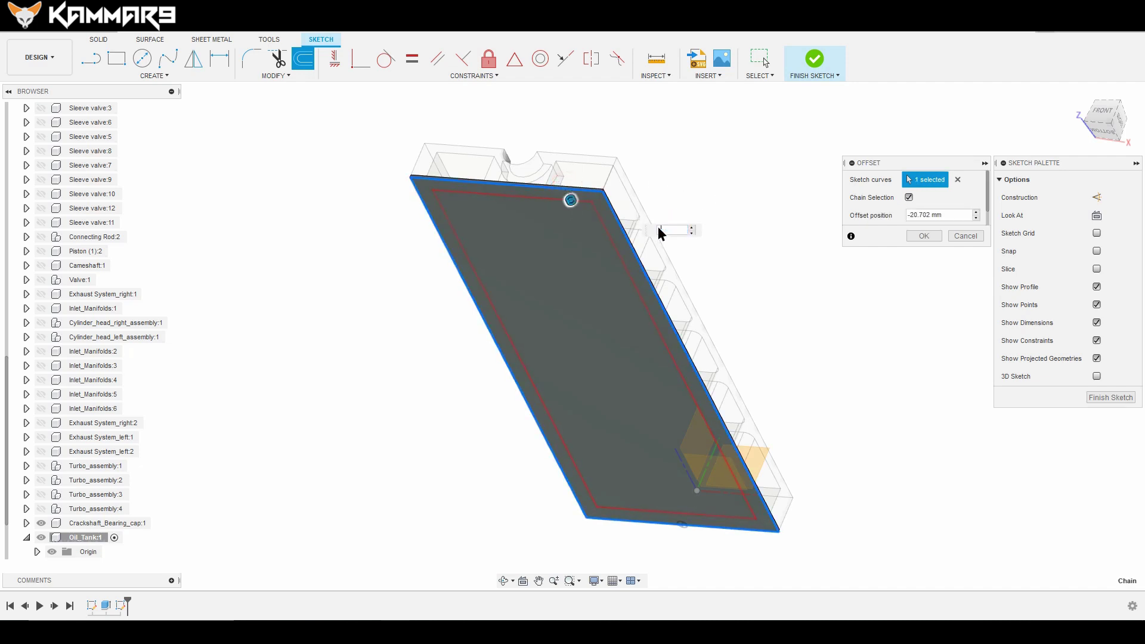
{"action": "type", "text": "15"}
{"action": "key", "text": "Return"}
{"action": "left_click", "coordinate": [917, 238]}
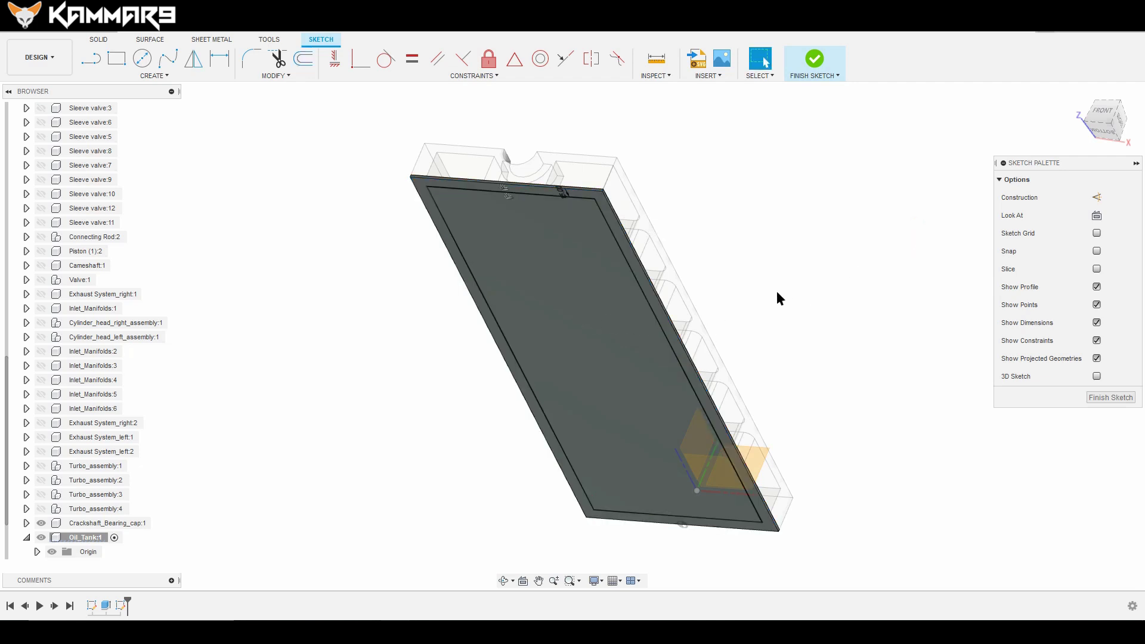
Step: Extrude the inner rectangular profile 65 mm away from the plate, joining it to the existing body
{"action": "left_click", "coordinate": [584, 293]}
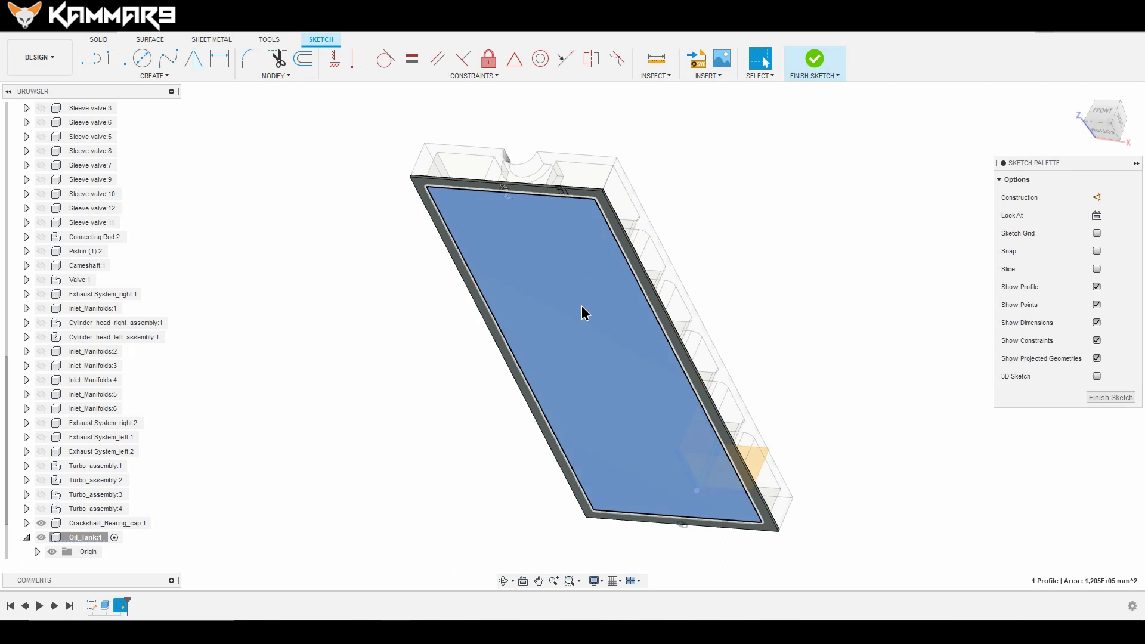
{"action": "key", "text": "q"}
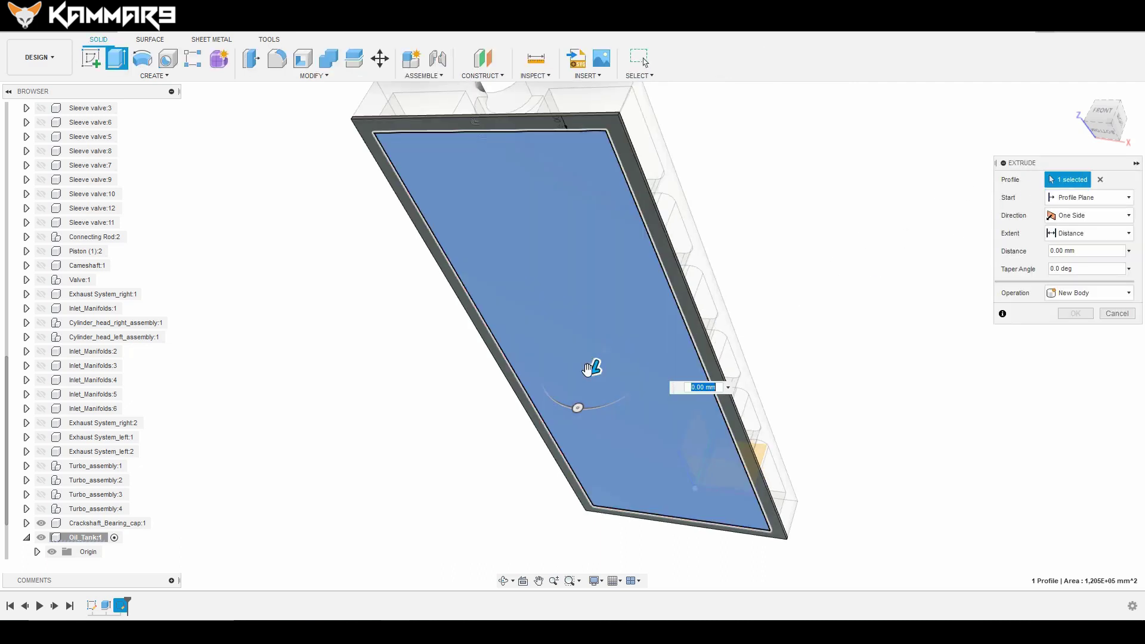
{"action": "left_click_drag", "start_coordinate": [594, 368], "coordinate": [569, 411]}
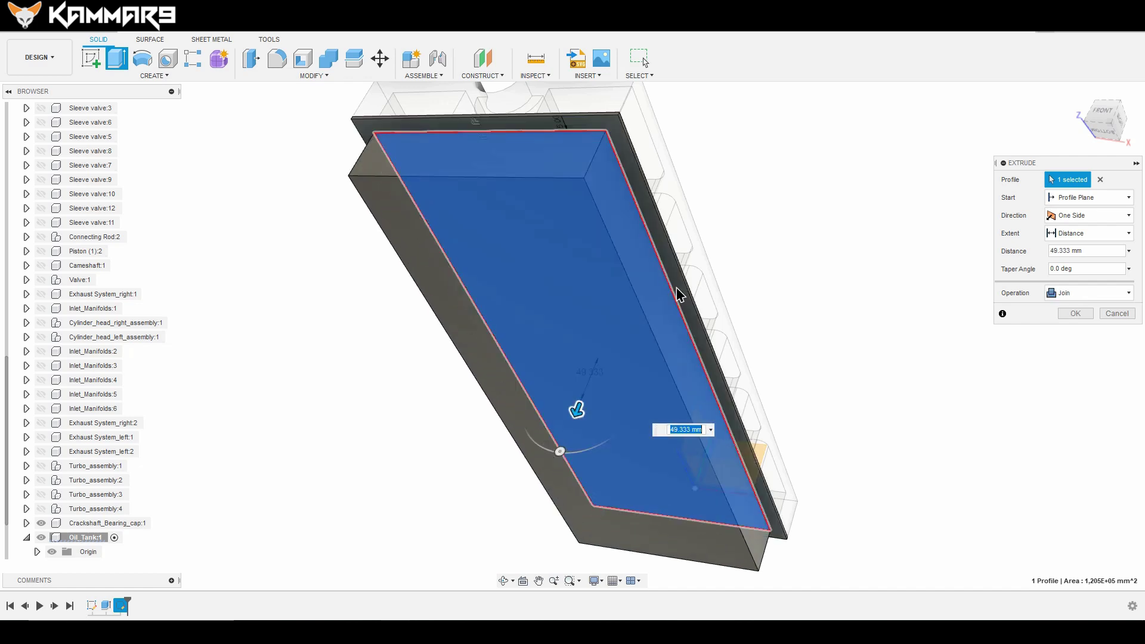
{"action": "type", "text": "65"}
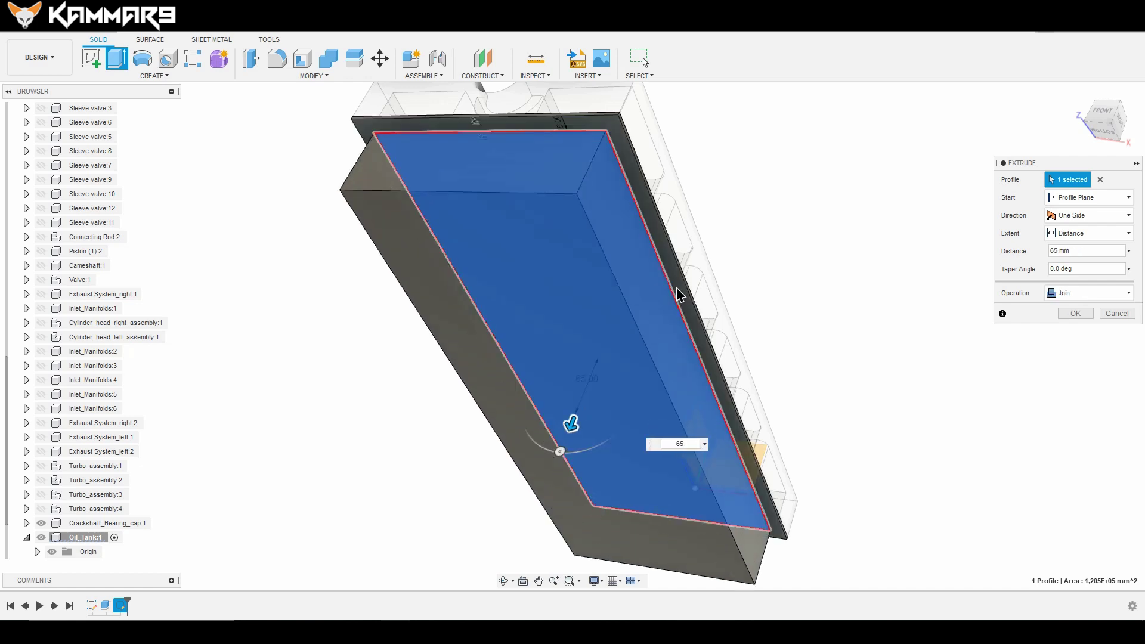
{"action": "left_click", "coordinate": [1067, 315]}
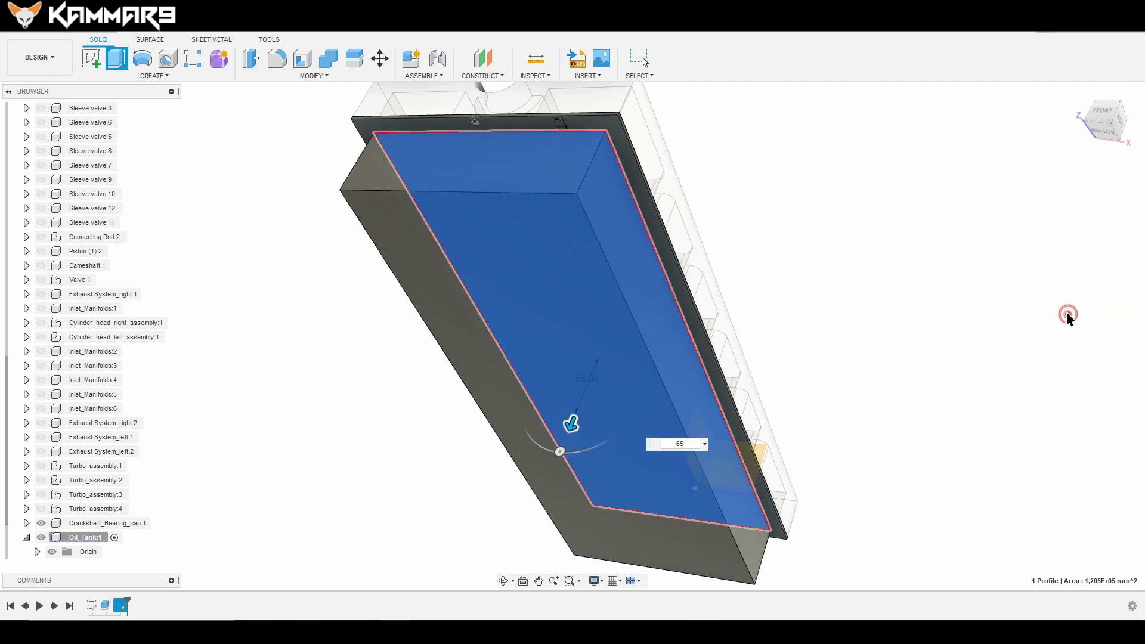
Step: Toggle the visibility of Cylinder_Block and examine how the tank body fits beneath the bearing cap
{"action": "middle_click_drag", "start_coordinate": [579, 300], "coordinate": [501, 383], "text": "shift"}
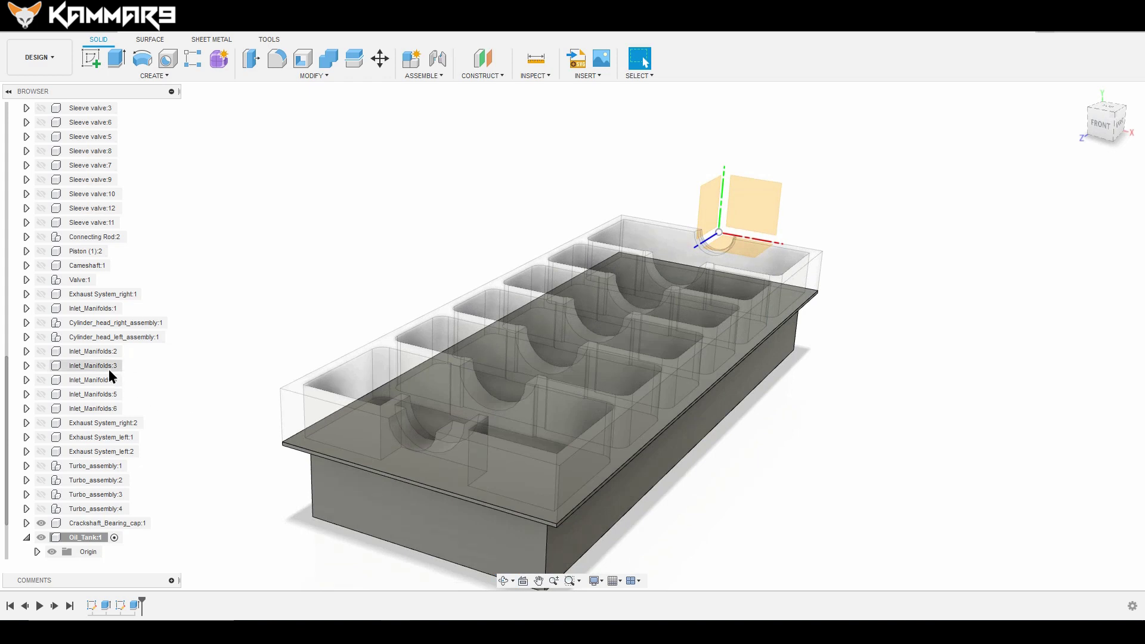
{"action": "scroll", "coordinate": [108, 372], "scroll_direction": "down", "scroll_amount": 1}
{"action": "scroll", "coordinate": [76, 330], "scroll_direction": "up", "scroll_amount": 3}
{"action": "scroll", "coordinate": [50, 254], "scroll_direction": "up", "scroll_amount": 5}
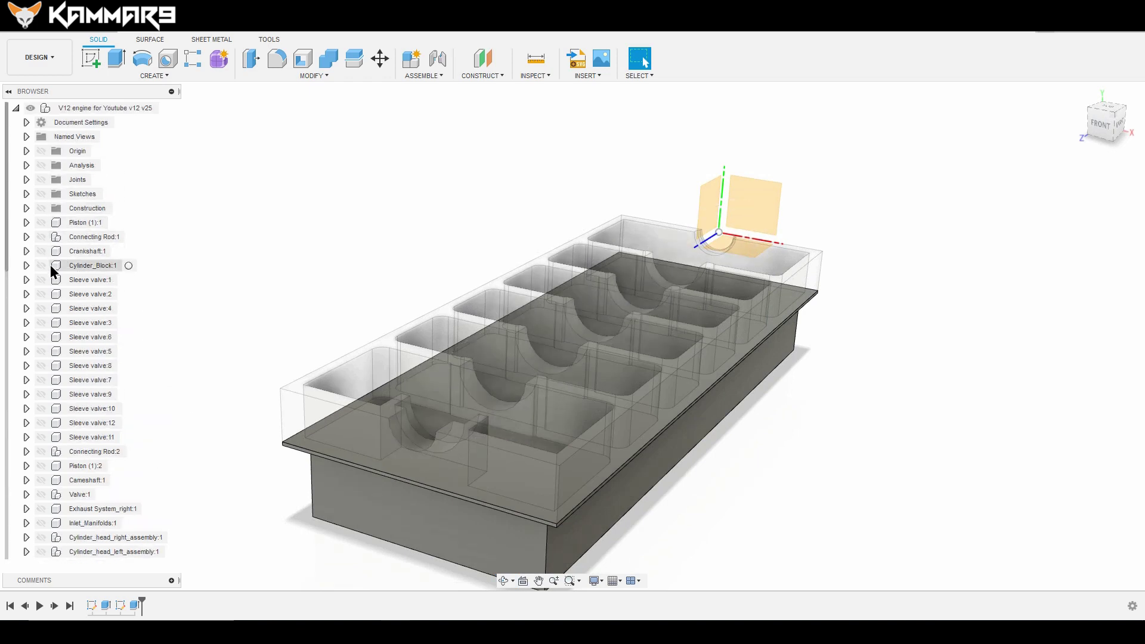
{"action": "left_click", "coordinate": [40, 266]}
{"action": "left_click", "coordinate": [40, 266]}
{"action": "left_click", "coordinate": [40, 266]}
{"action": "left_click", "coordinate": [40, 266]}
{"action": "scroll", "coordinate": [639, 263], "scroll_direction": "up", "scroll_amount": 5}
{"action": "scroll", "coordinate": [578, 370], "scroll_direction": "down", "scroll_amount": 6}
{"action": "scroll", "coordinate": [581, 421], "scroll_direction": "up", "scroll_amount": 3}
{"action": "middle_click_drag", "start_coordinate": [581, 423], "coordinate": [543, 376], "text": "shift"}
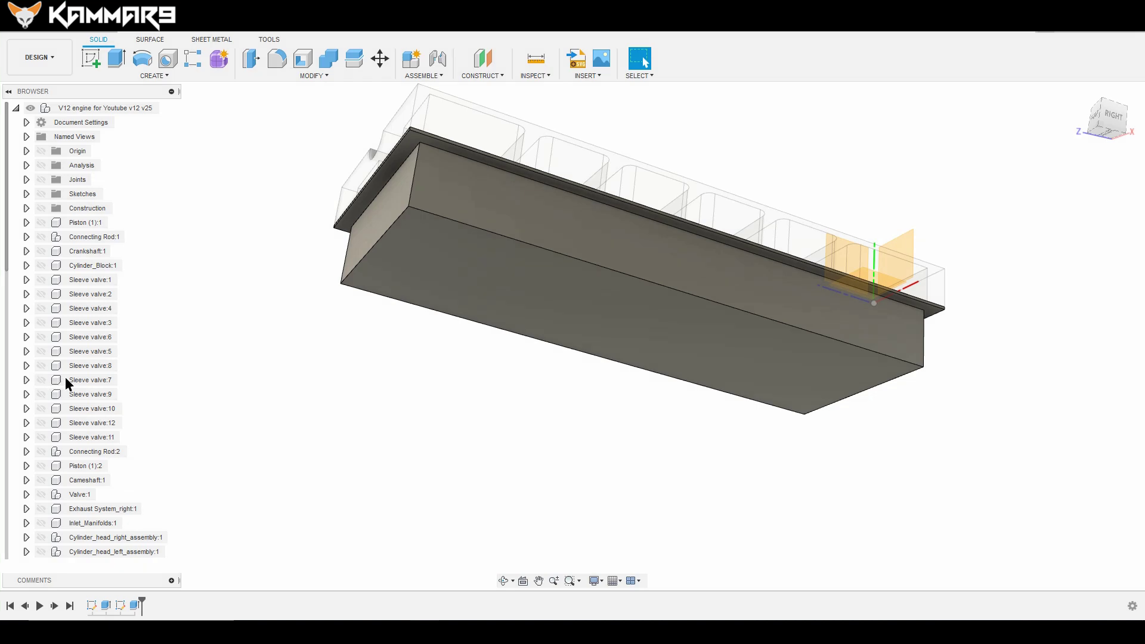
Step: Show the Cylinder_Block component together with the oil tank
{"action": "middle_click_drag", "start_coordinate": [608, 310], "coordinate": [614, 358], "text": "shift"}
{"action": "mouse_move", "coordinate": [743, 340]}
{"action": "middle_mouse_down", "text": "shift"}
{"action": "mouse_move", "coordinate": [729, 294]}
{"action": "mouse_move", "coordinate": [736, 277]}
{"action": "mouse_move", "coordinate": [732, 332]}
{"action": "middle_mouse_up", "text": "shift"}
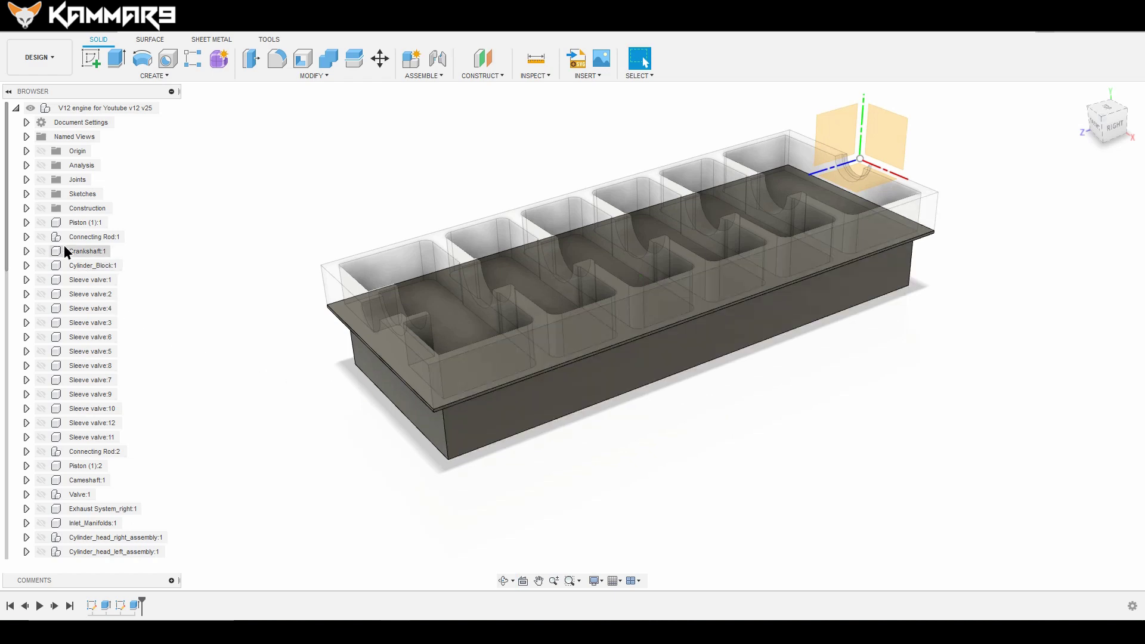
{"action": "left_click", "coordinate": [42, 265]}
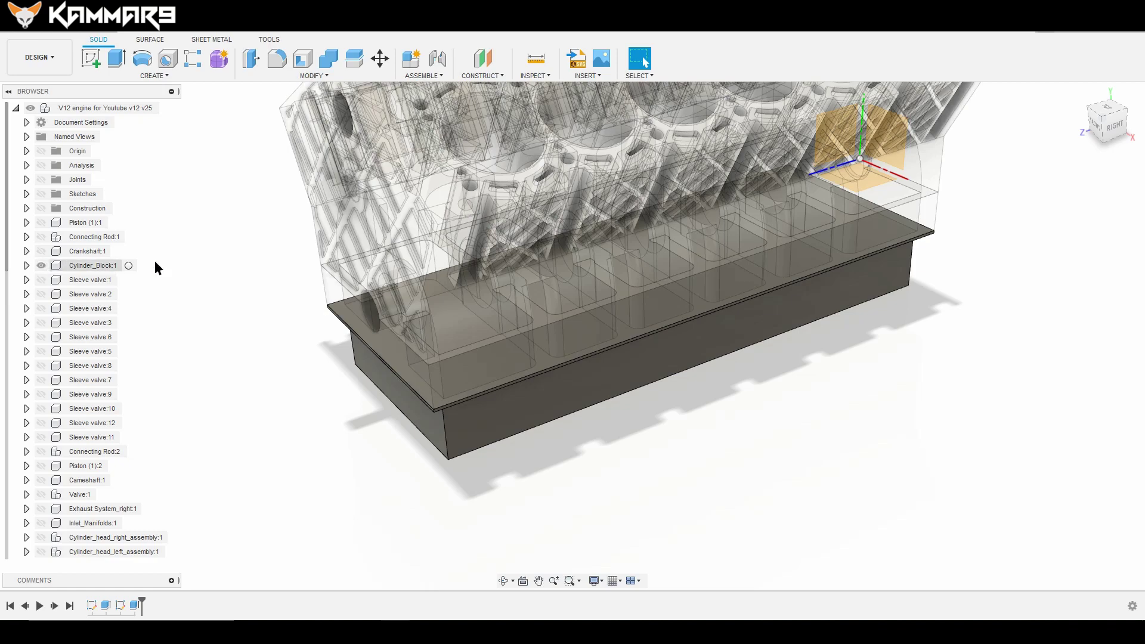
{"action": "middle_click_drag", "start_coordinate": [395, 296], "coordinate": [313, 181], "text": "shift"}
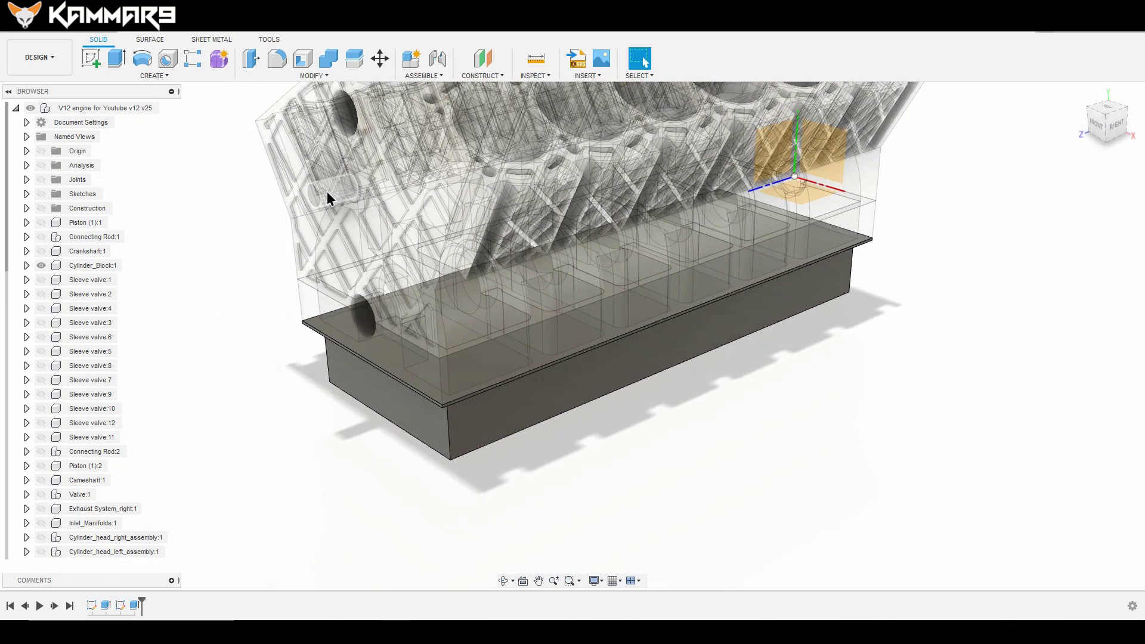
Step: Start a sketch on the flat bottom face of the tank's extruded box
{"action": "mouse_move", "coordinate": [757, 358]}
{"action": "middle_mouse_down", "text": "shift"}
{"action": "mouse_move", "coordinate": [732, 292]}
{"action": "mouse_move", "coordinate": [746, 358]}
{"action": "middle_mouse_up", "text": "shift"}
{"action": "left_click", "coordinate": [755, 380]}
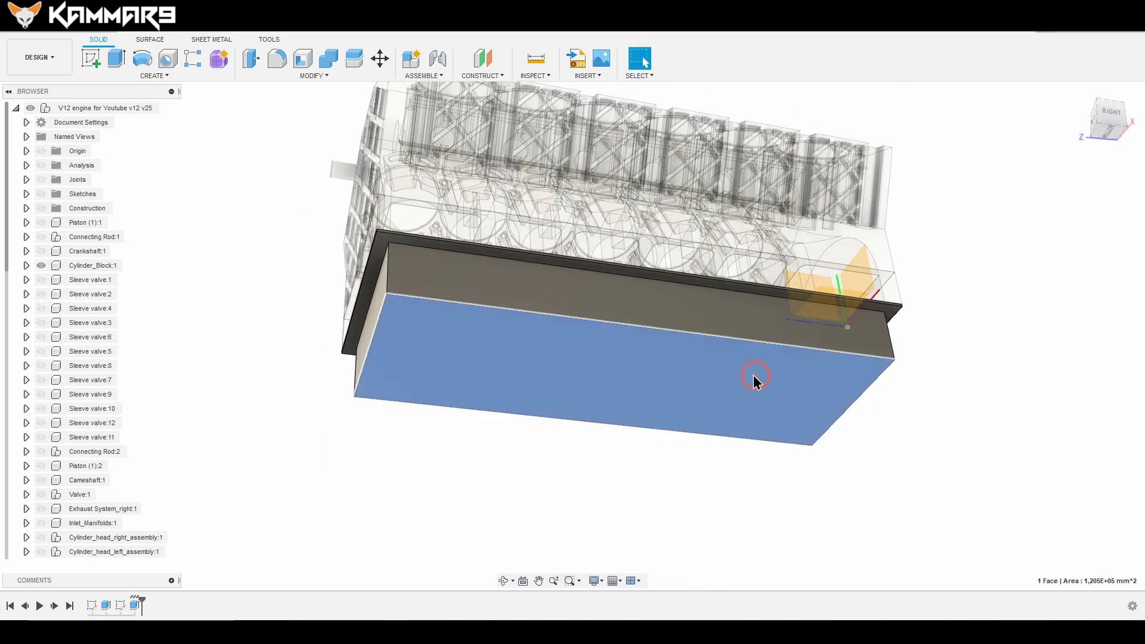
{"action": "left_click", "coordinate": [91, 59]}
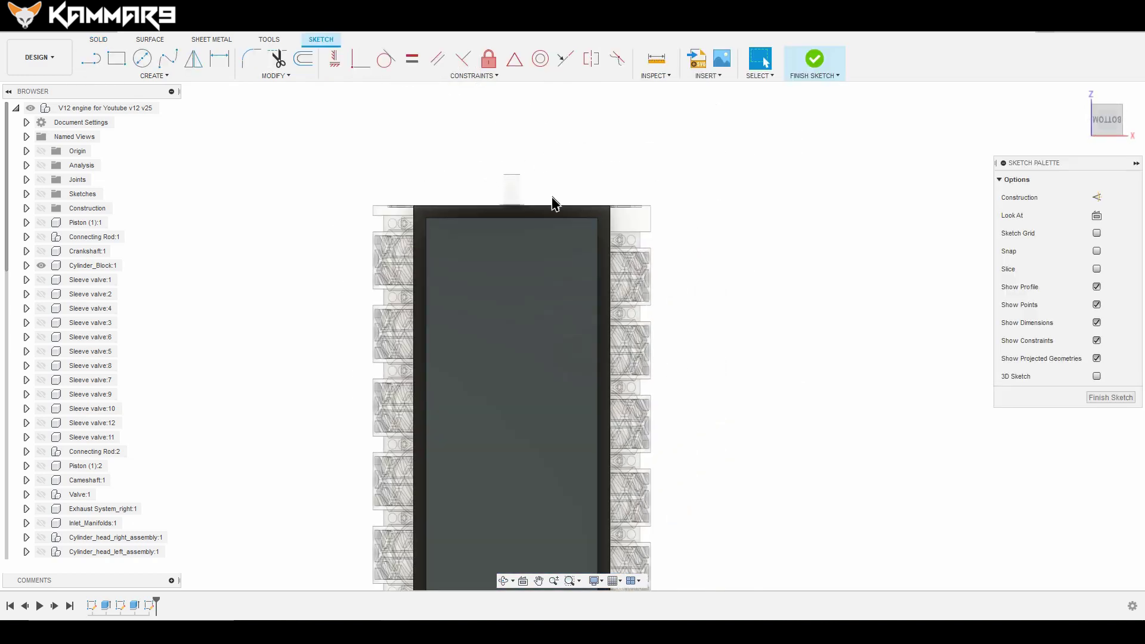
Step: Draw a two-point rectangle about 210 by 113 mm spanning the full width of the tank's bottom face, near the origin end
{"action": "scroll", "coordinate": [600, 177], "scroll_direction": "down", "scroll_amount": 5}
{"action": "scroll", "coordinate": [567, 465], "scroll_direction": "up", "scroll_amount": 4}
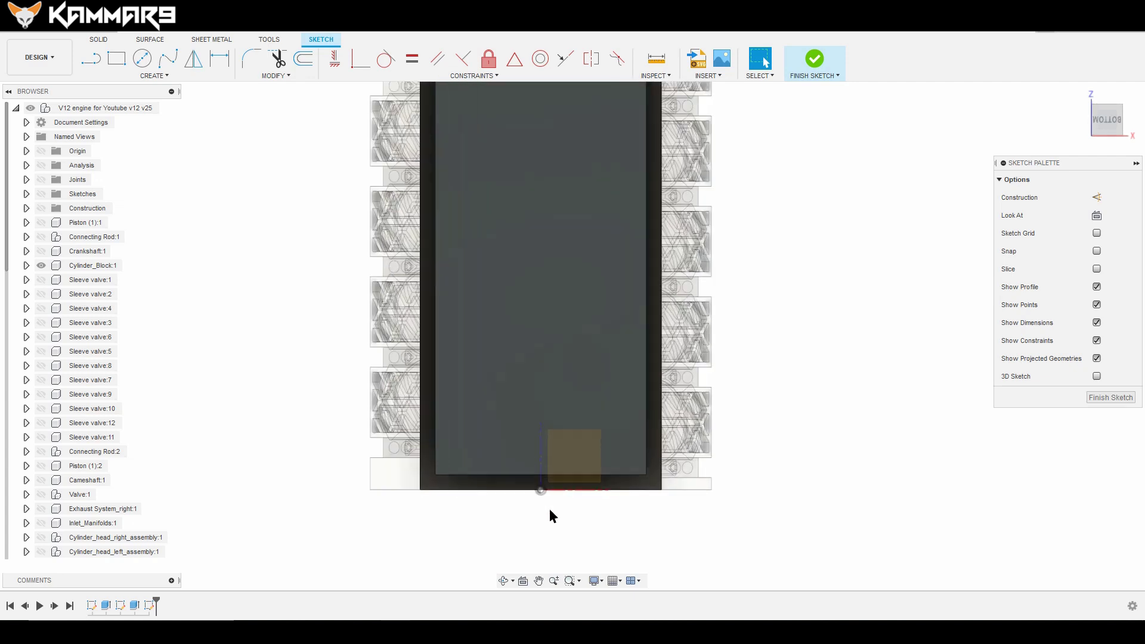
{"action": "scroll", "coordinate": [557, 498], "scroll_direction": "up", "scroll_amount": 1}
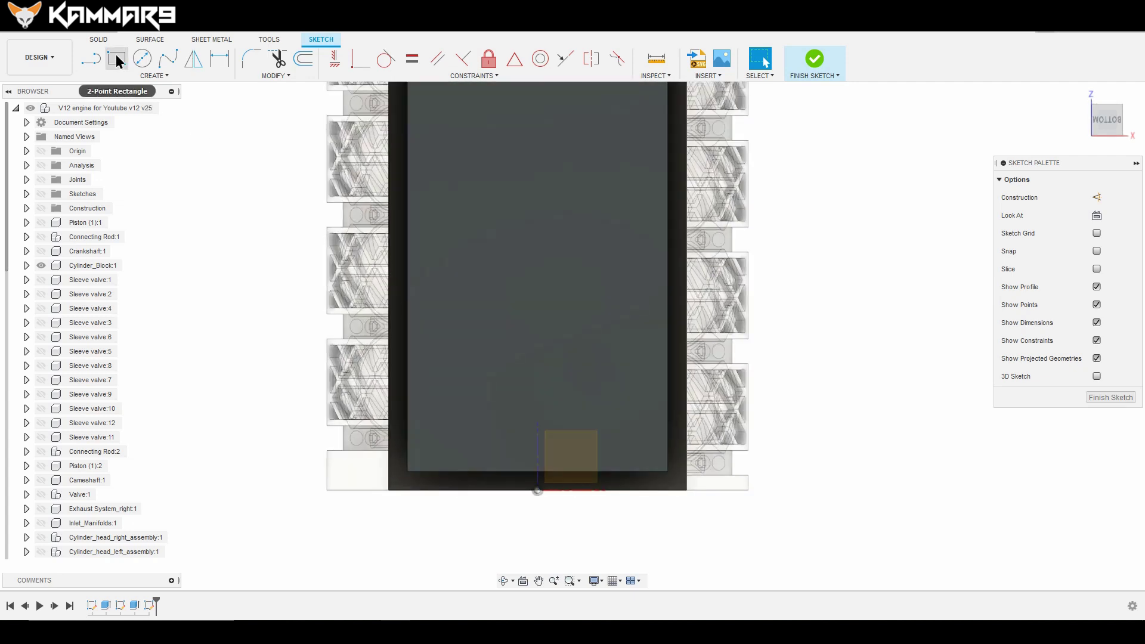
{"action": "left_click", "coordinate": [116, 58]}
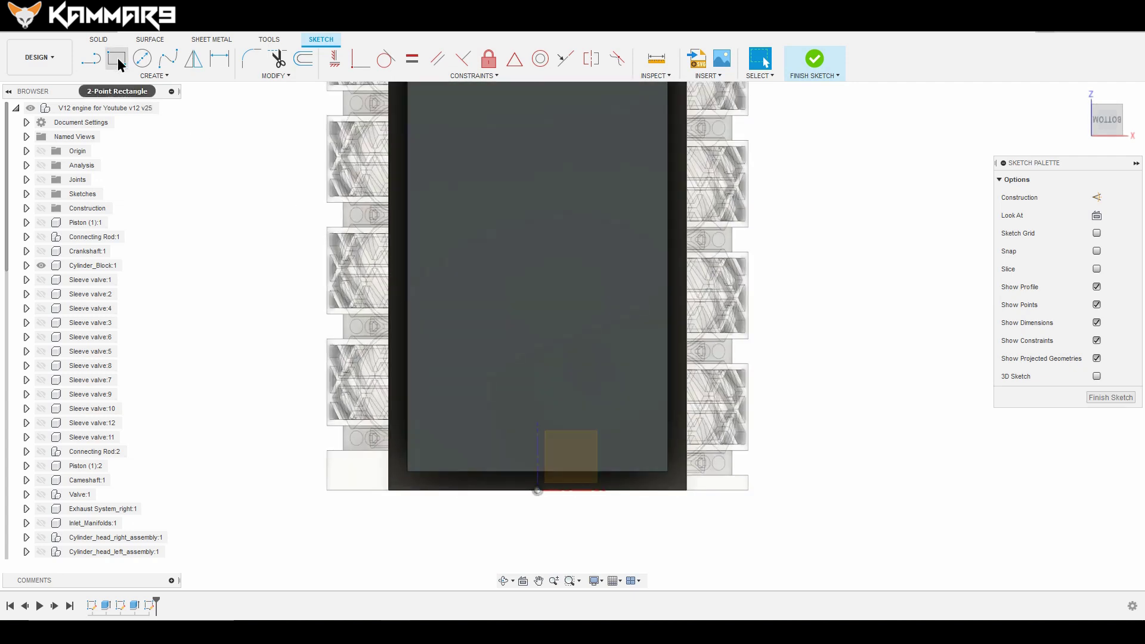
{"action": "left_click", "coordinate": [408, 372]}
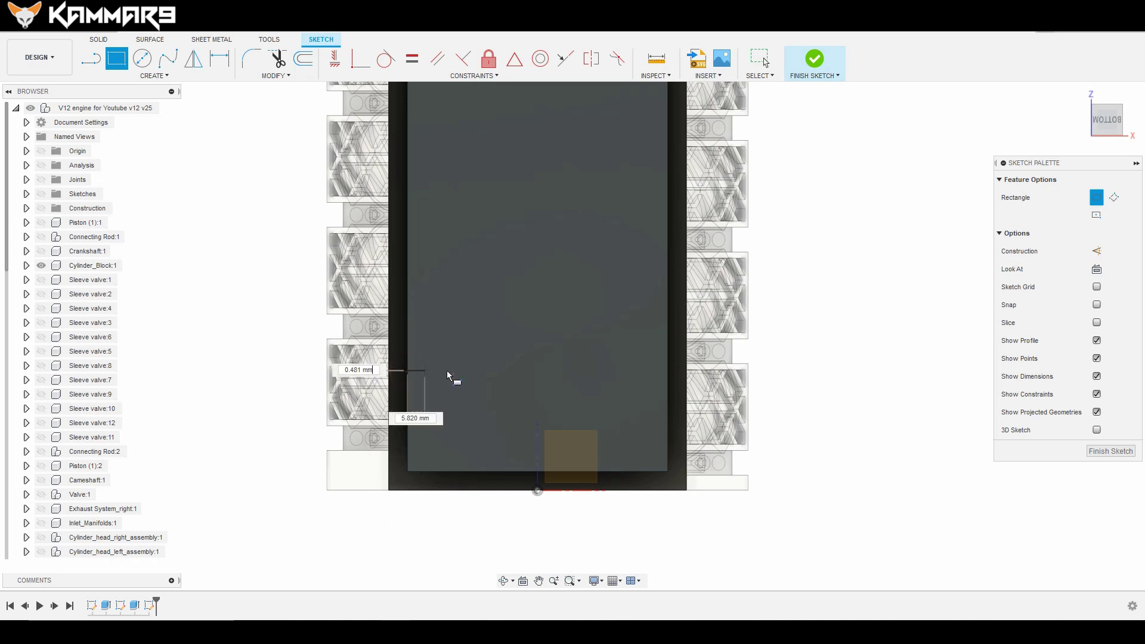
{"action": "left_click", "coordinate": [667, 232]}
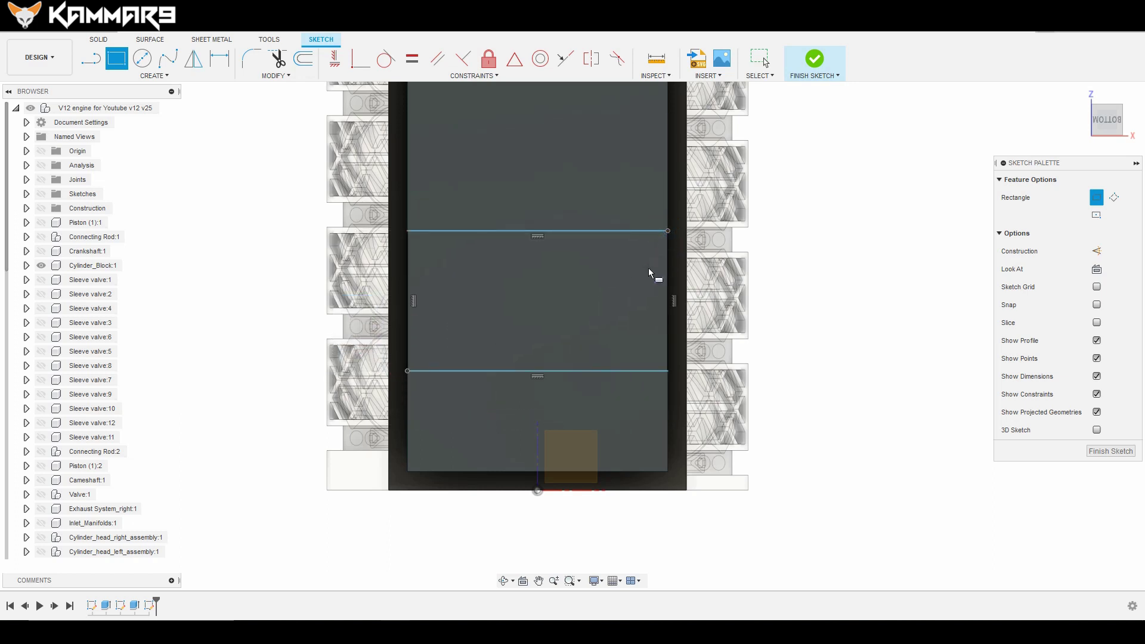
{"action": "scroll", "coordinate": [766, 272], "scroll_direction": "down", "scroll_amount": 4}
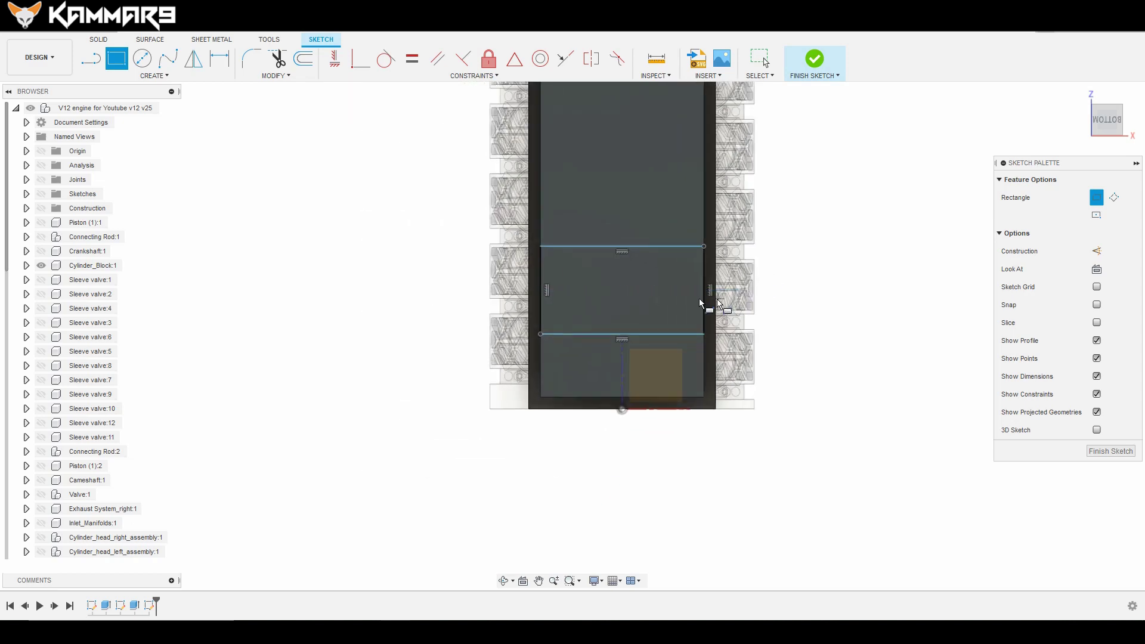
{"action": "scroll", "coordinate": [626, 226], "scroll_direction": "up", "scroll_amount": 3}
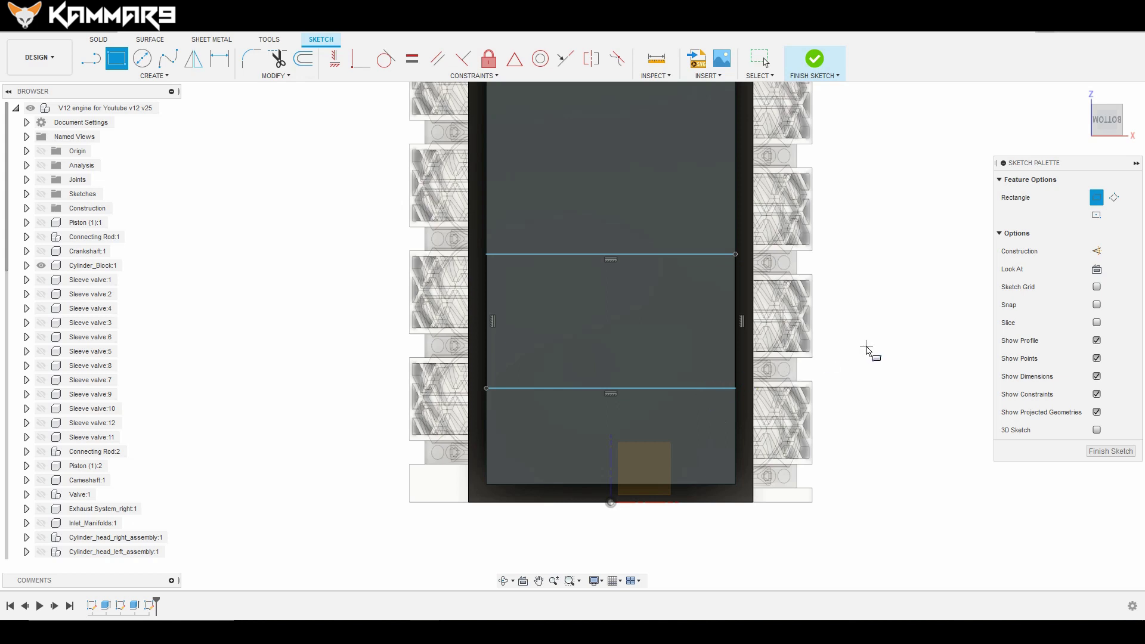
Step: Dimension the rectangle's edge nearest the origin 50 mm from the adjacent end edge of the tank's bottom face
{"action": "left_click", "coordinate": [220, 58]}
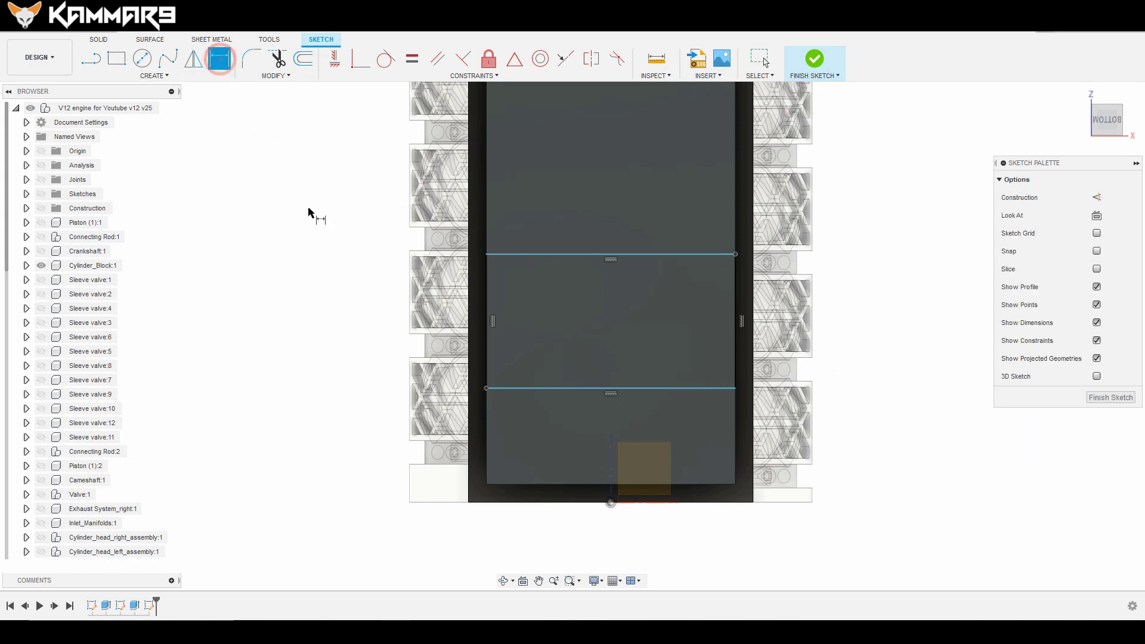
{"action": "middle_click_drag", "start_coordinate": [692, 377], "coordinate": [629, 410], "text": "shift"}
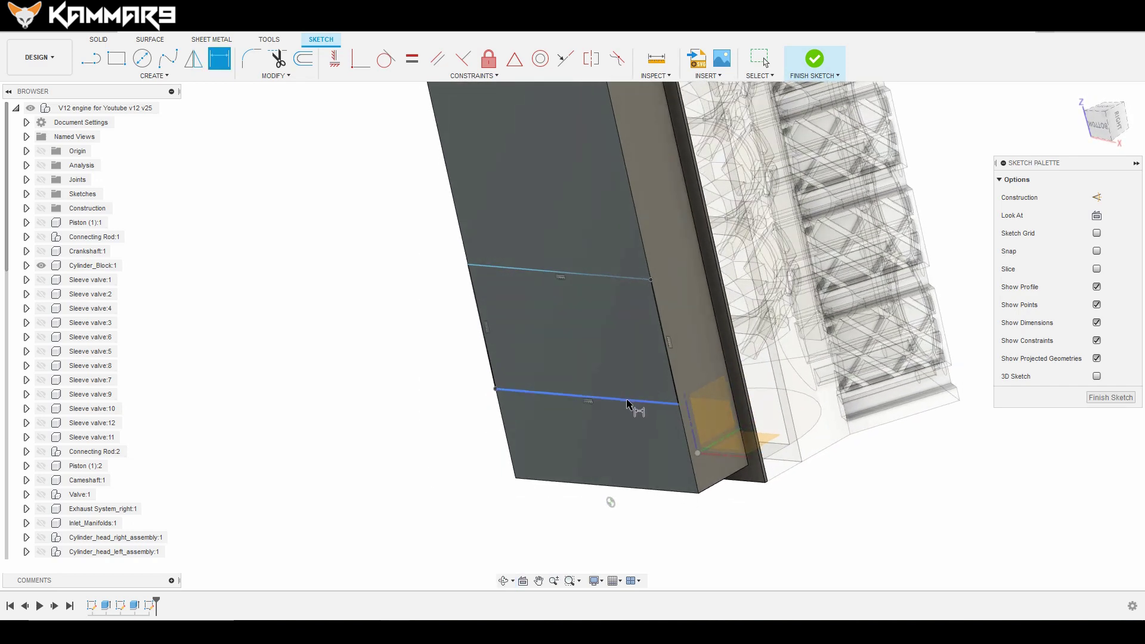
{"action": "left_click", "coordinate": [627, 401]}
{"action": "left_click", "coordinate": [646, 489]}
{"action": "left_click", "coordinate": [460, 440]}
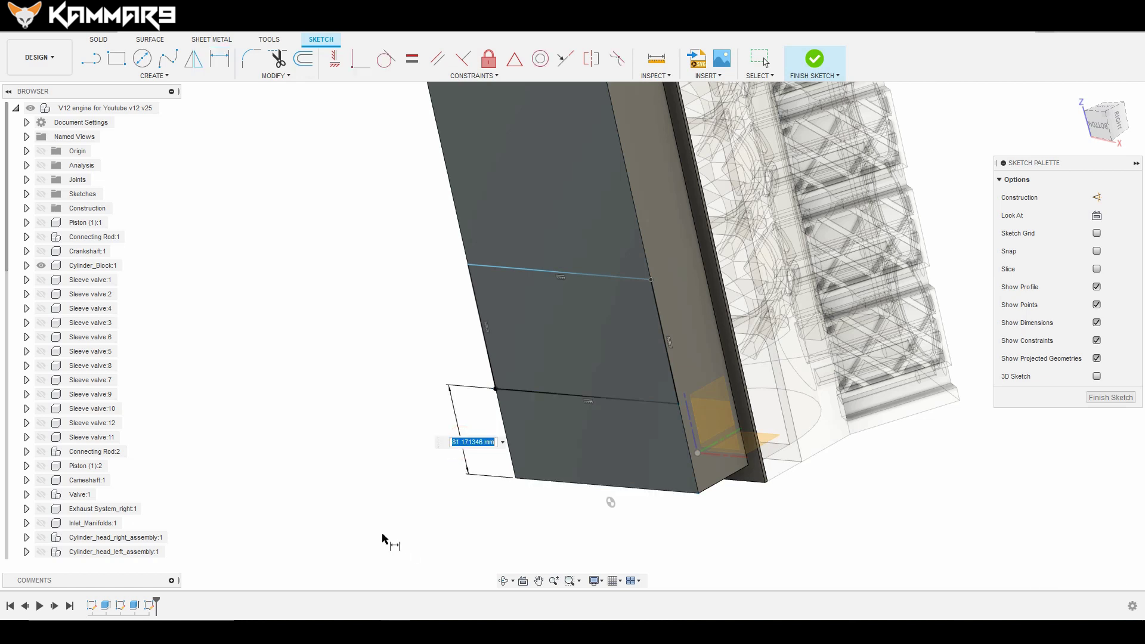
{"action": "type", "text": "50"}
{"action": "key", "text": "Return"}
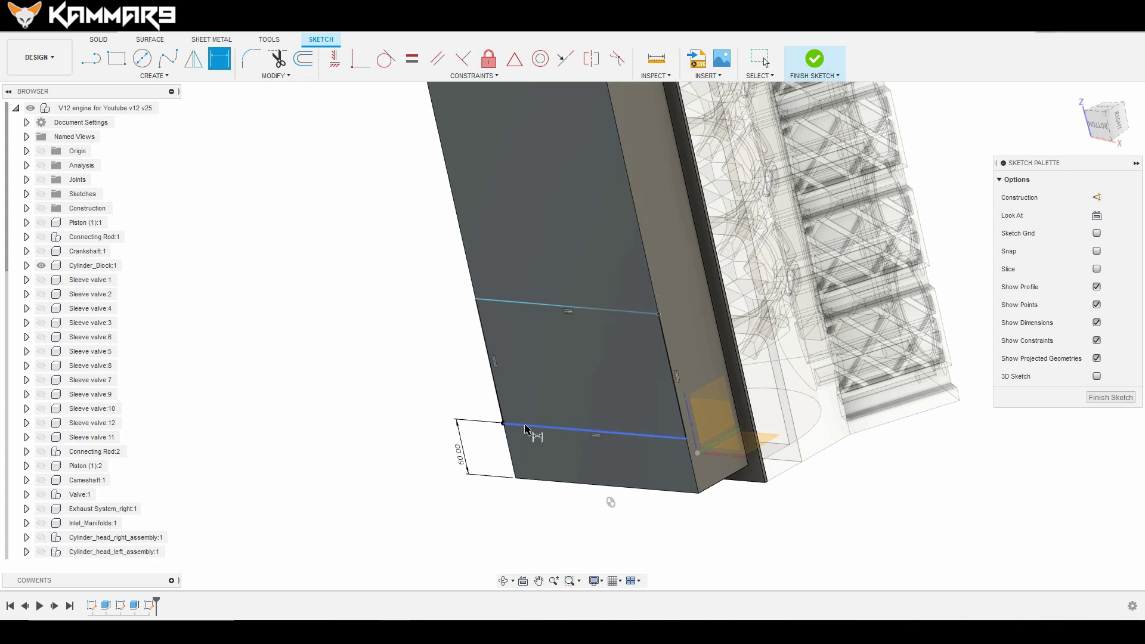
Step: Dimension the distance between the rectangle's two crosswise lines as 200 mm
{"action": "left_click", "coordinate": [527, 428]}
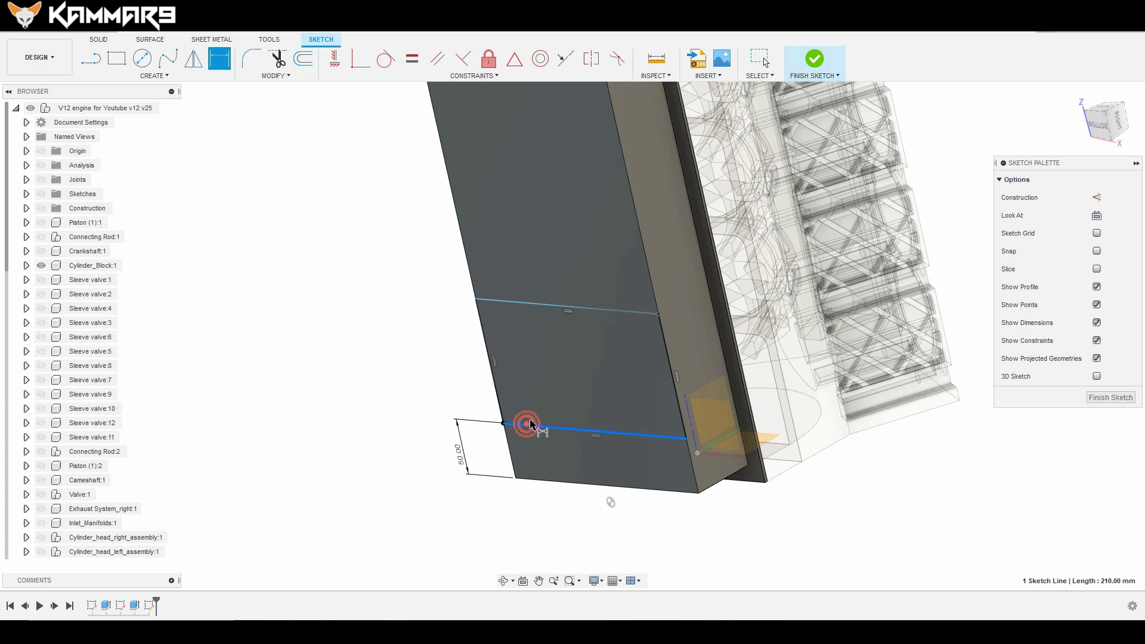
{"action": "left_click", "coordinate": [533, 310]}
{"action": "left_click", "coordinate": [444, 364]}
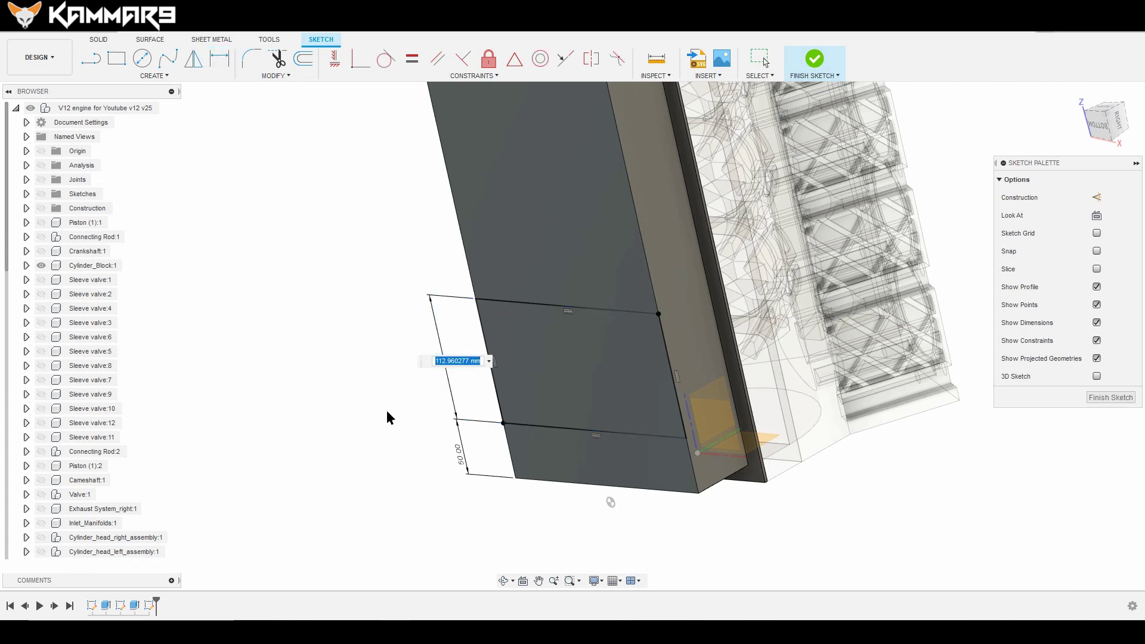
{"action": "type", "text": "200"}
{"action": "key", "text": "Return"}
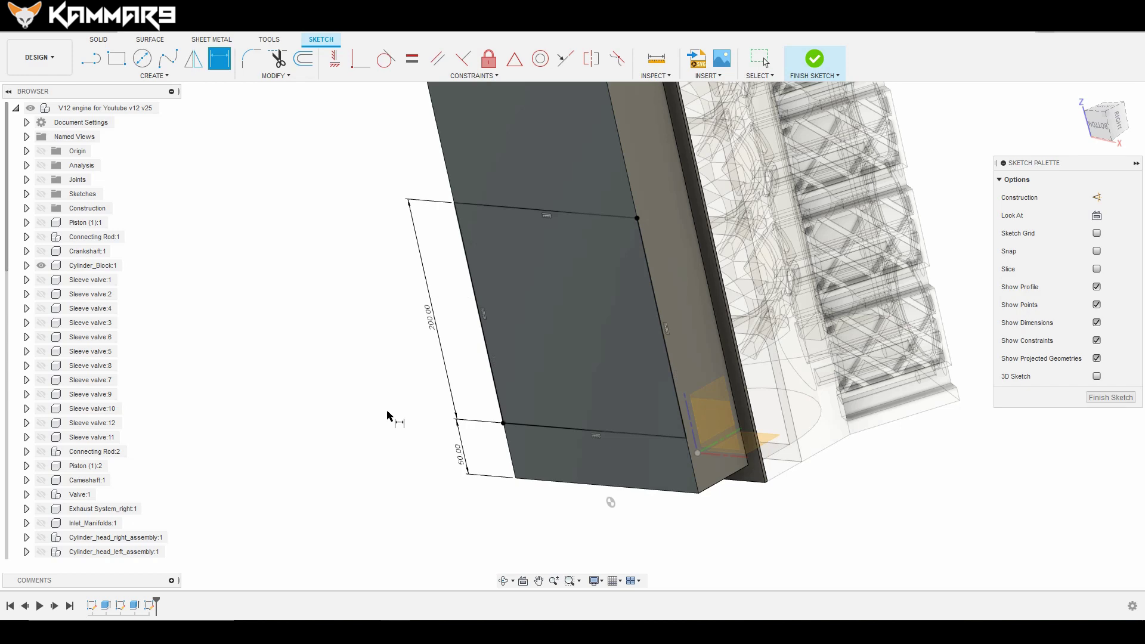
{"action": "middle_click_drag", "start_coordinate": [631, 347], "coordinate": [644, 361], "text": "shift"}
{"action": "key", "text": "d"}
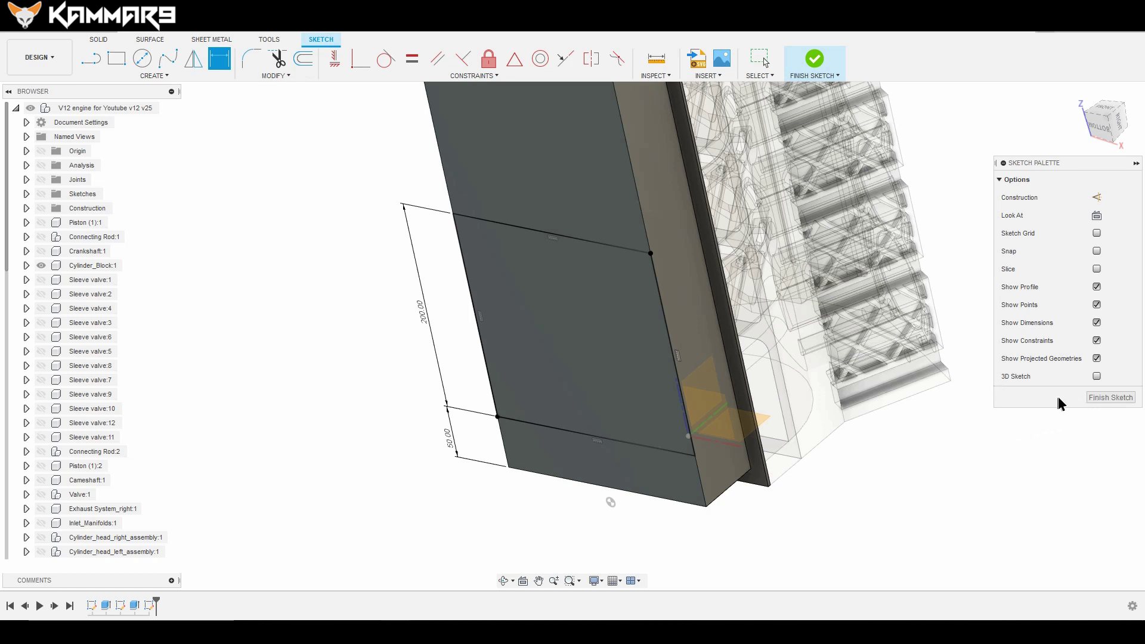
Step: Finish the sketch and extrude the rectangular profile 20 mm outward from the tank bottom, joining it to the body
{"action": "left_click", "coordinate": [1105, 396]}
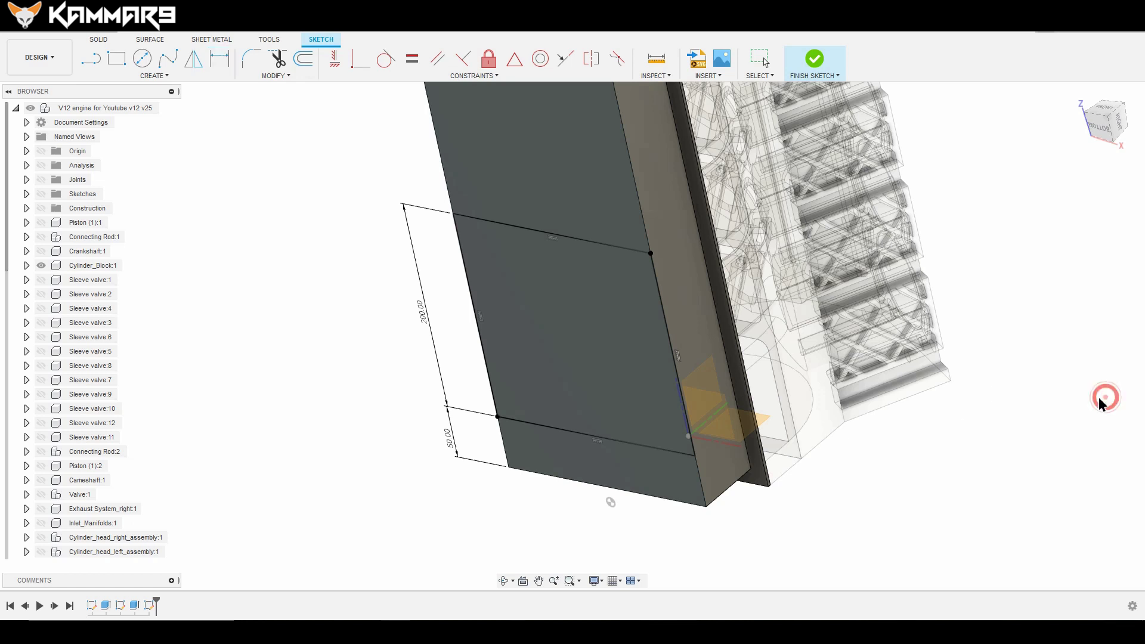
{"action": "left_click", "coordinate": [586, 327]}
{"action": "left_click", "coordinate": [121, 61]}
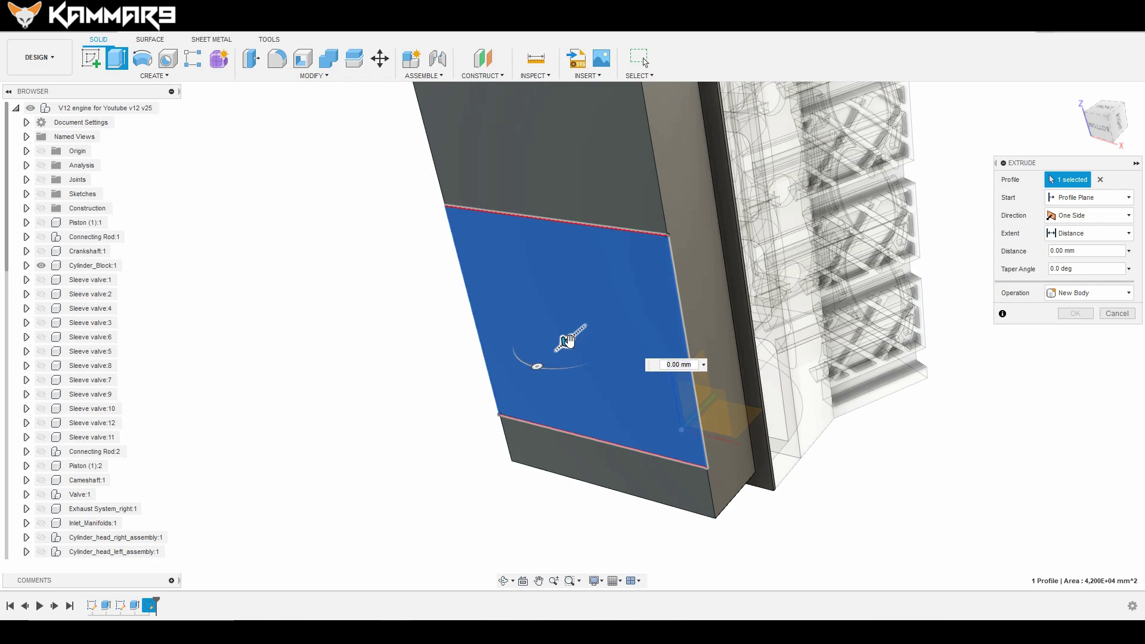
{"action": "left_click_drag", "start_coordinate": [568, 341], "coordinate": [537, 364]}
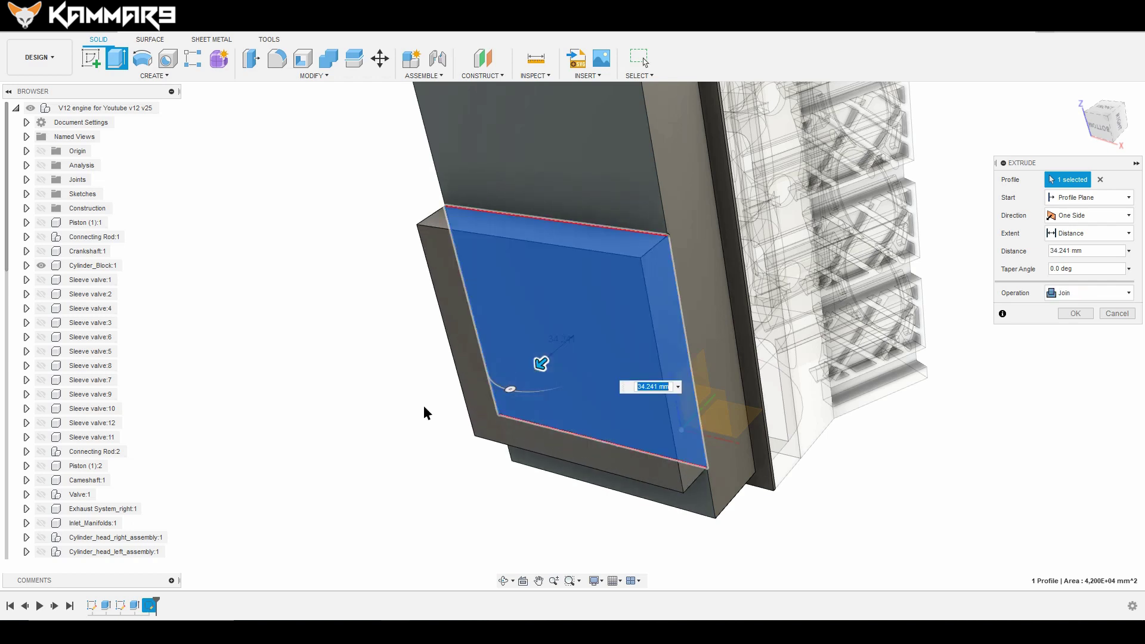
{"action": "type", "text": "20"}
{"action": "key", "text": "Return"}
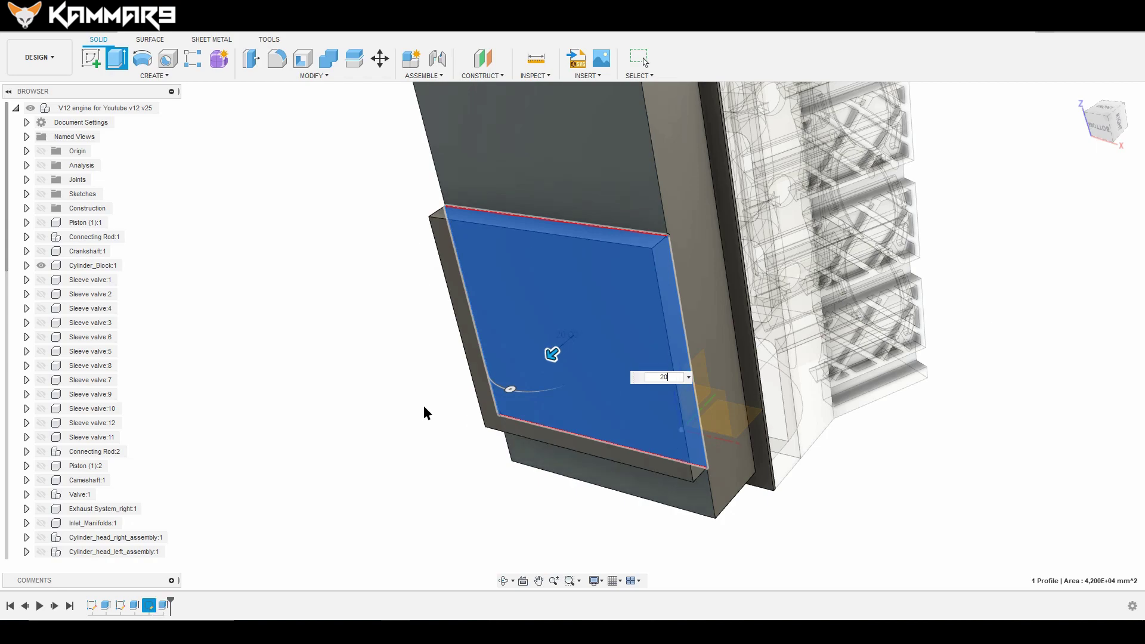
Step: Set up a 20 mm constant-radius fillet on the two bottom faces on either side of the protruding block
{"action": "mouse_move", "coordinate": [593, 336]}
{"action": "middle_mouse_down", "text": "shift"}
{"action": "mouse_move", "coordinate": [690, 417]}
{"action": "mouse_move", "coordinate": [726, 379]}
{"action": "mouse_move", "coordinate": [695, 384]}
{"action": "mouse_move", "coordinate": [723, 332]}
{"action": "mouse_move", "coordinate": [666, 355]}
{"action": "mouse_move", "coordinate": [599, 346]}
{"action": "middle_mouse_up", "text": "shift"}
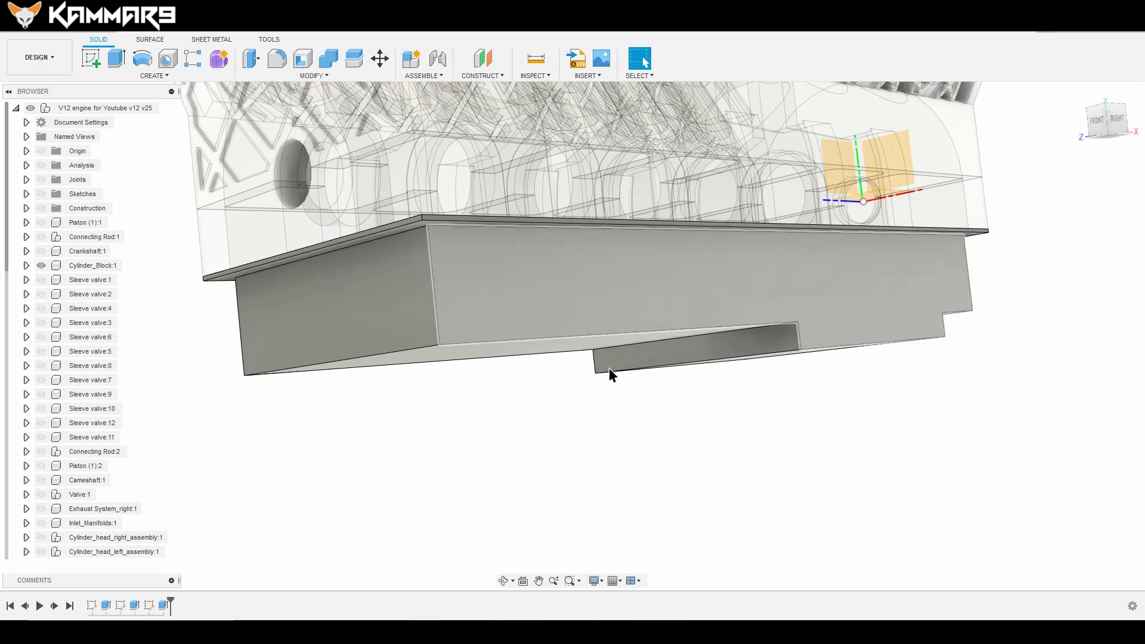
{"action": "middle_click_drag", "start_coordinate": [589, 406], "coordinate": [553, 384], "text": "shift"}
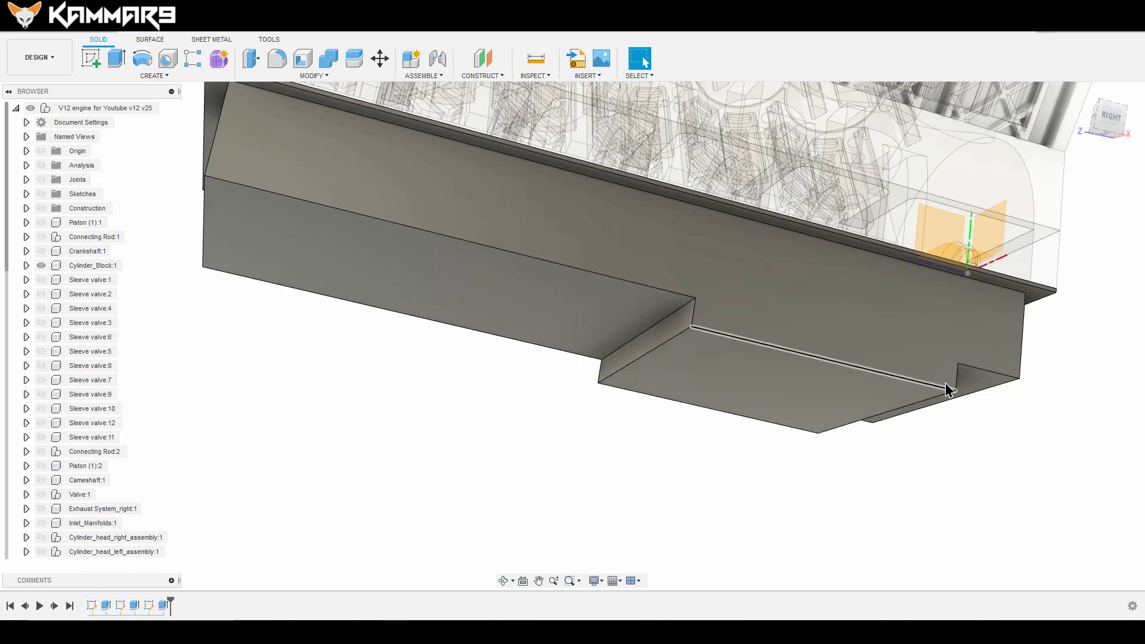
{"action": "left_click", "coordinate": [440, 384]}
{"action": "left_click", "coordinate": [277, 58]}
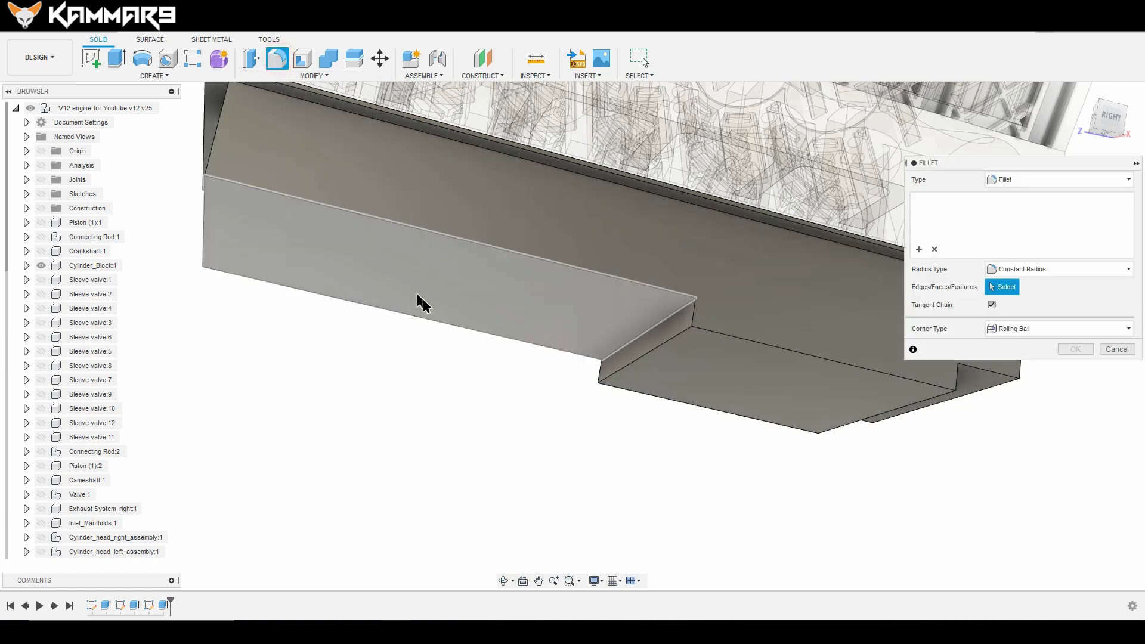
{"action": "left_click", "coordinate": [508, 294]}
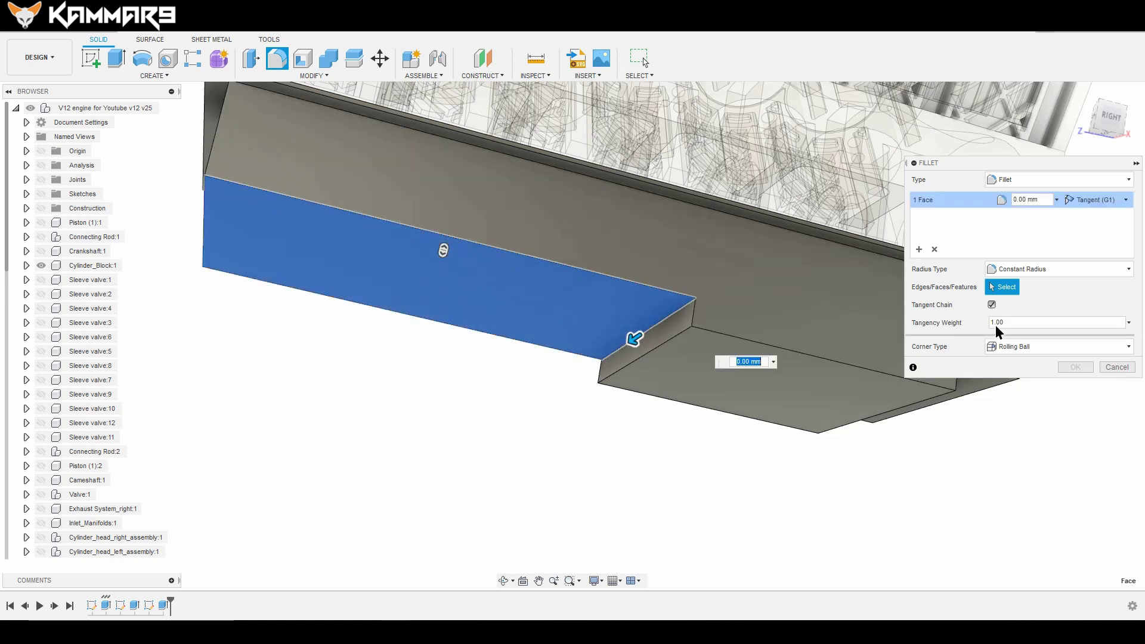
{"action": "type", "text": "20"}
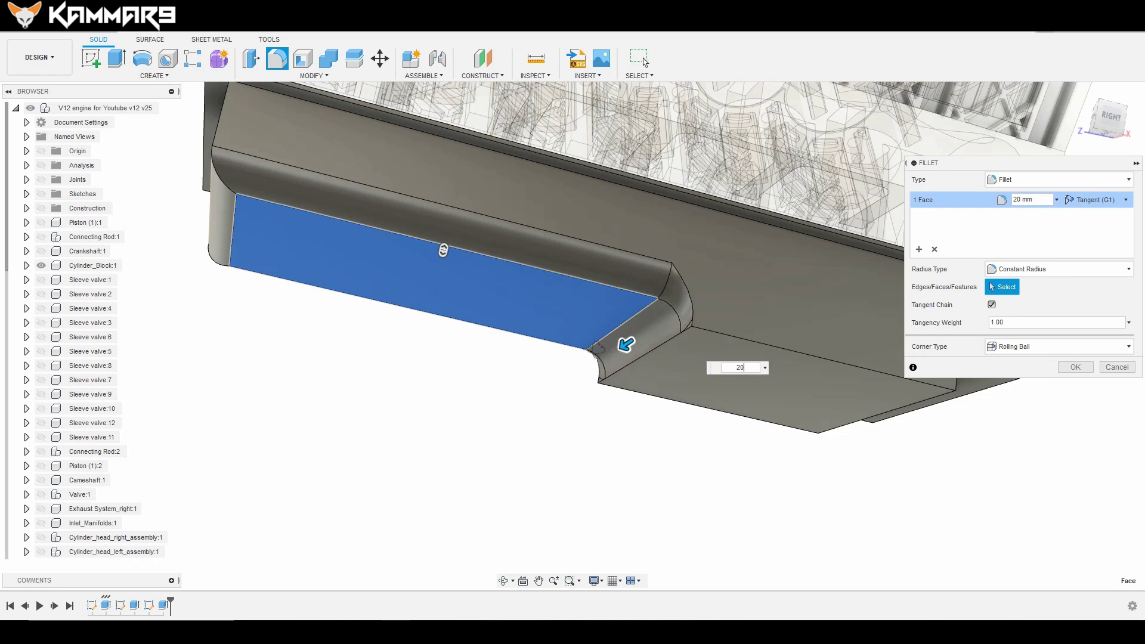
{"action": "middle_click_drag", "start_coordinate": [615, 341], "coordinate": [718, 341], "text": "shift"}
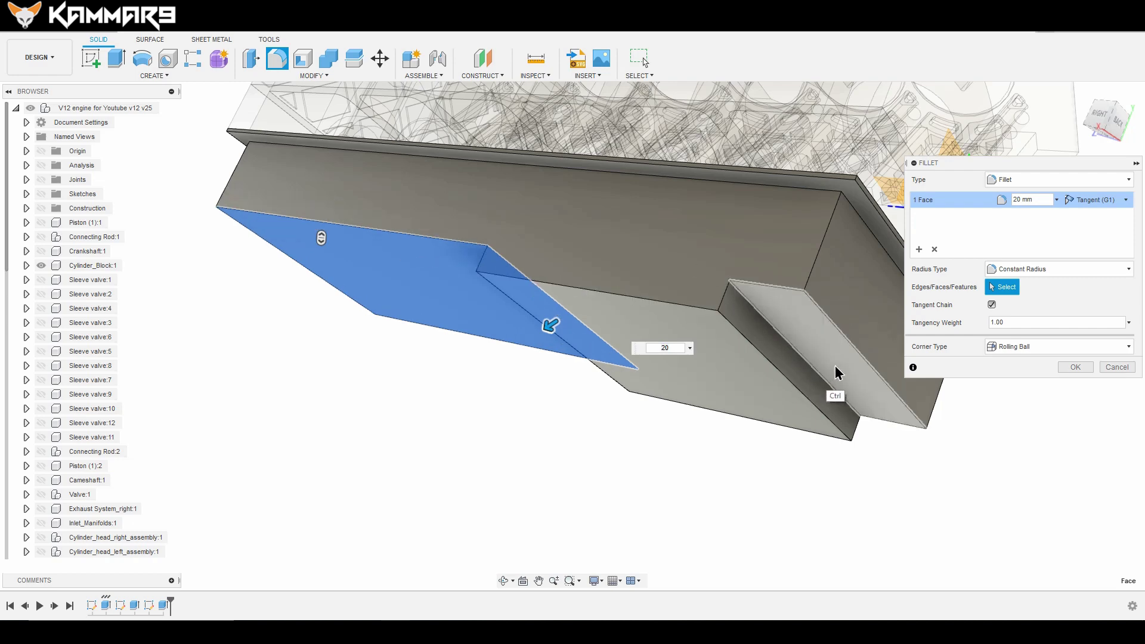
{"action": "left_click", "coordinate": [832, 391]}
{"action": "middle_click_drag", "start_coordinate": [705, 361], "coordinate": [698, 378], "text": "shift"}
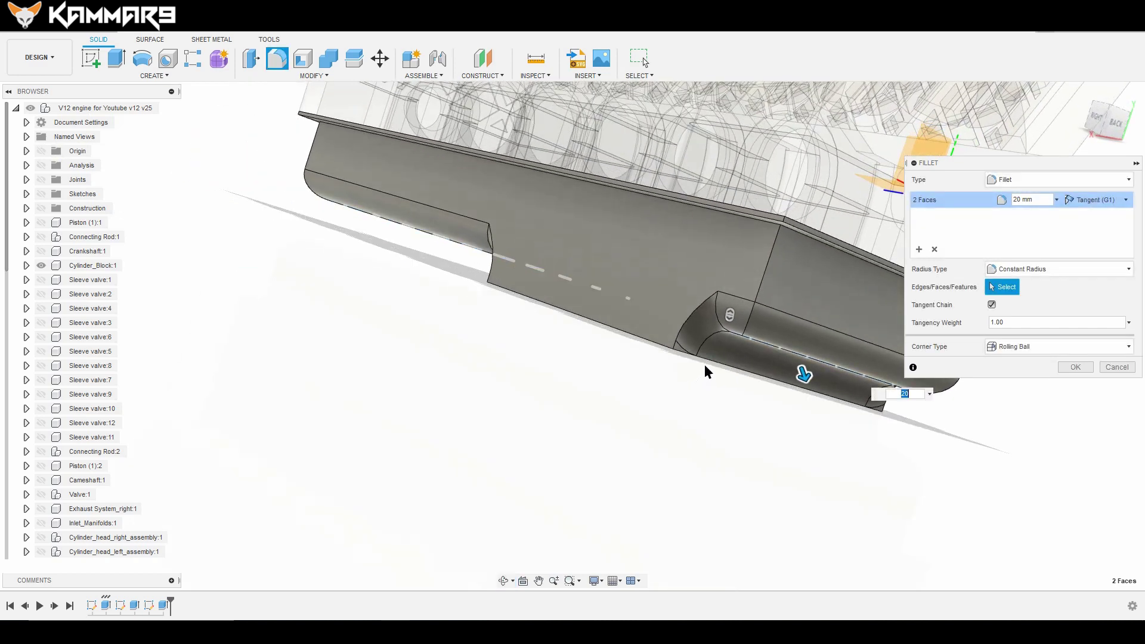
Step: Add the four vertical corner edges of the tank box to the 20 mm fillet and apply it
{"action": "left_click", "coordinate": [761, 289]}
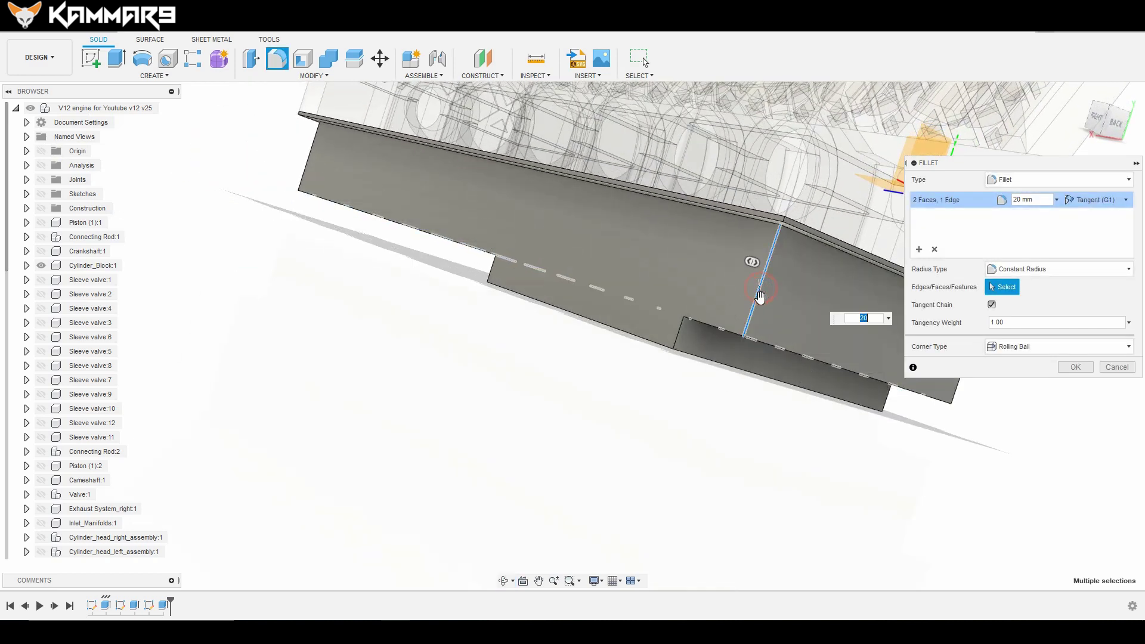
{"action": "middle_click_drag", "start_coordinate": [759, 335], "coordinate": [690, 346], "text": "shift"}
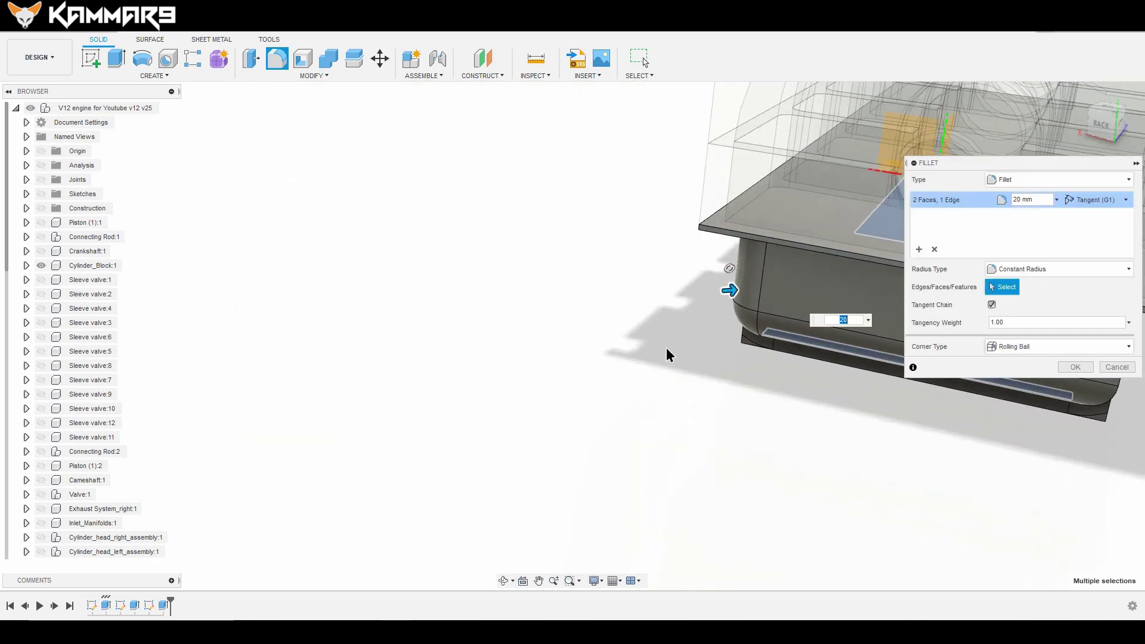
{"action": "middle_click_drag", "start_coordinate": [648, 368], "coordinate": [775, 358]}
{"action": "left_click", "coordinate": [768, 374]}
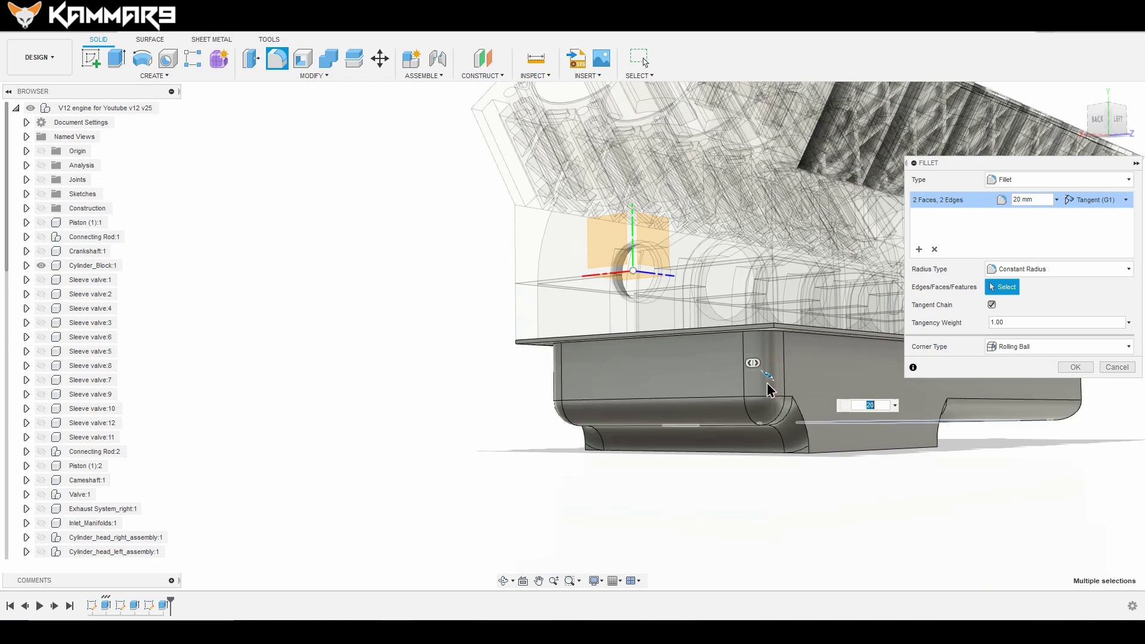
{"action": "scroll", "coordinate": [625, 444], "scroll_direction": "down", "scroll_amount": 3}
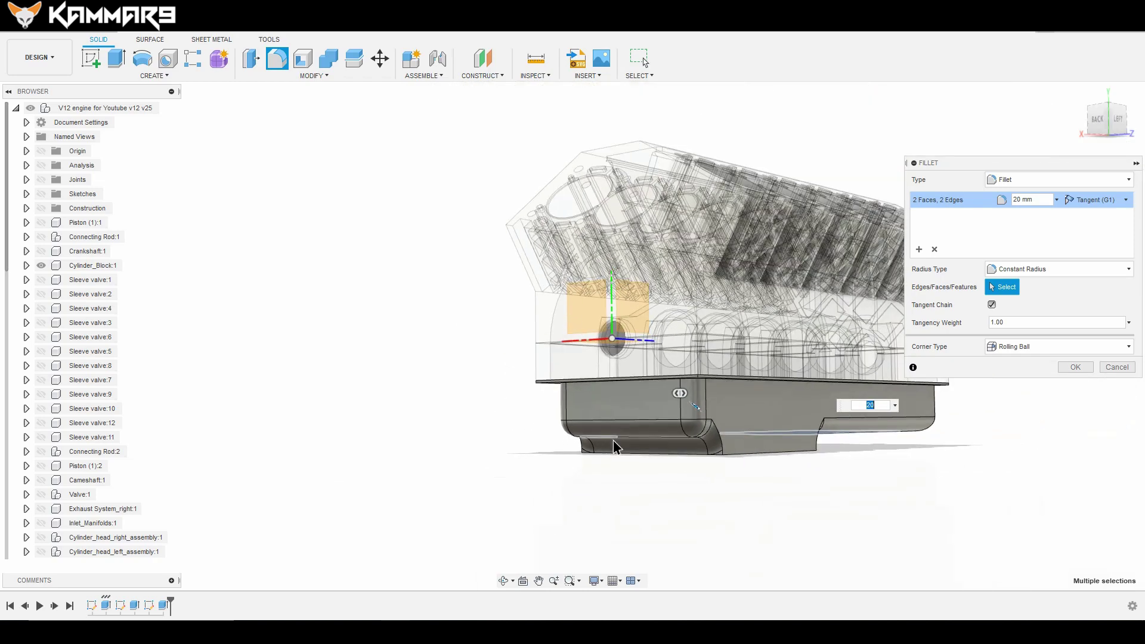
{"action": "middle_click_drag", "start_coordinate": [758, 411], "coordinate": [627, 421], "text": "shift"}
{"action": "key", "text": "ctrl"}
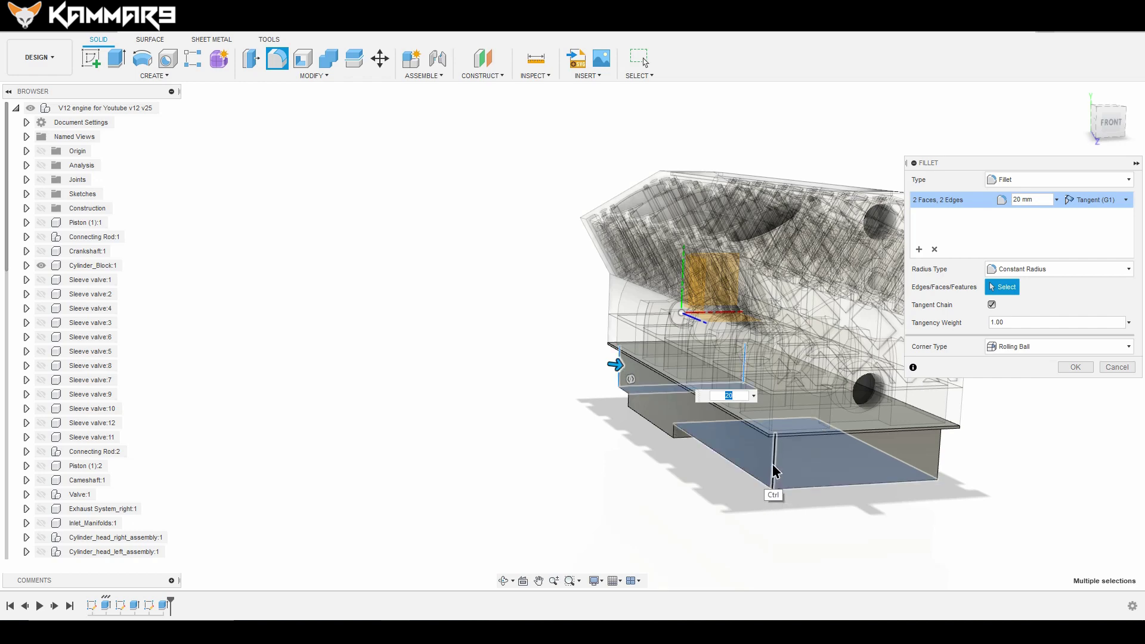
{"action": "left_click", "coordinate": [773, 466], "text": "ctrl"}
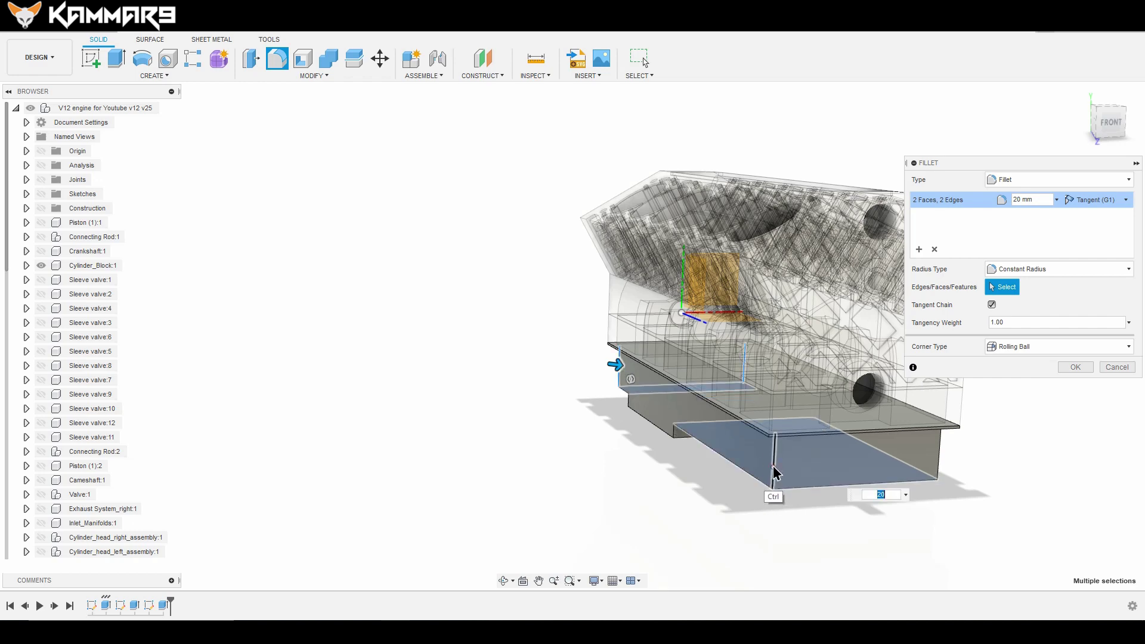
{"action": "left_click", "coordinate": [939, 468], "text": "ctrl"}
{"action": "middle_click_drag", "start_coordinate": [826, 448], "coordinate": [876, 391], "text": "shift"}
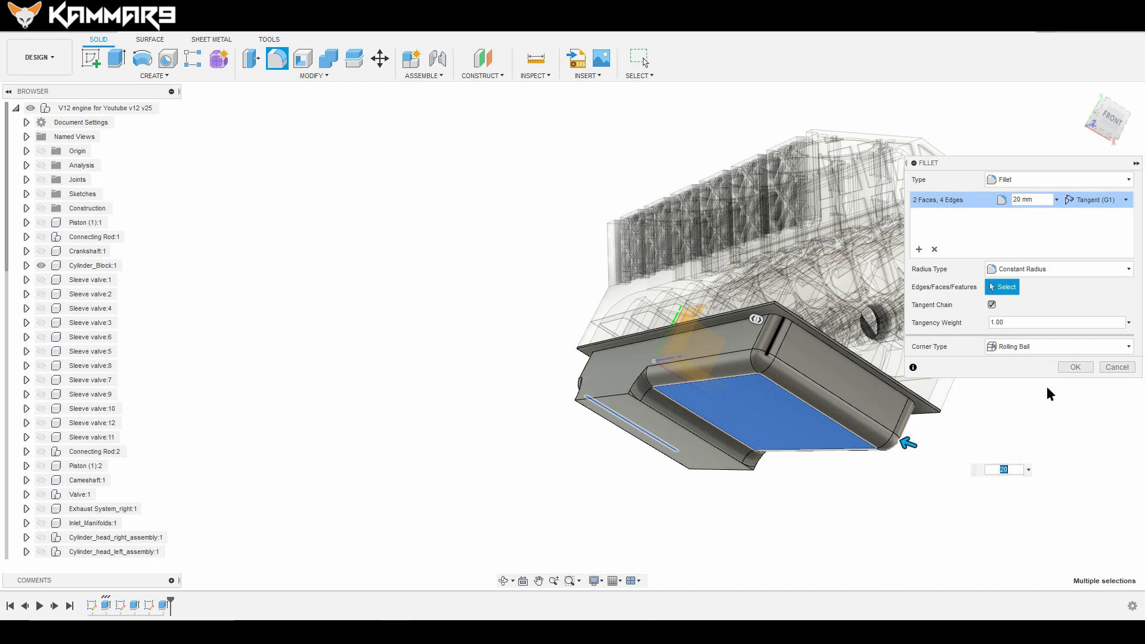
{"action": "left_click", "coordinate": [1075, 367]}
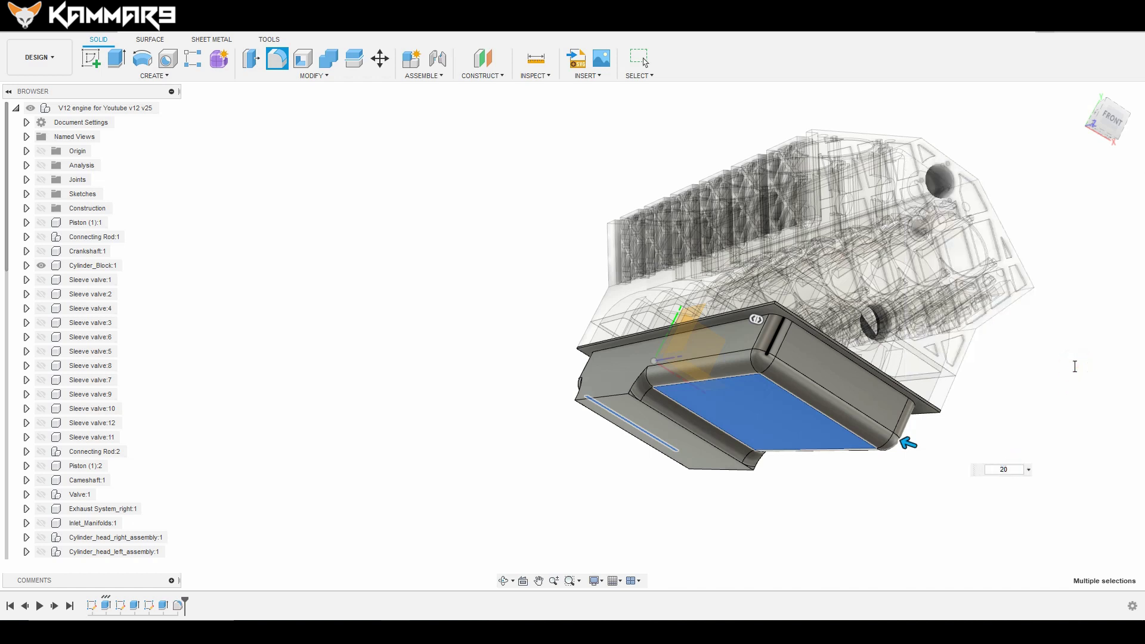
{"action": "middle_click_drag", "start_coordinate": [780, 358], "coordinate": [803, 432], "text": "shift"}
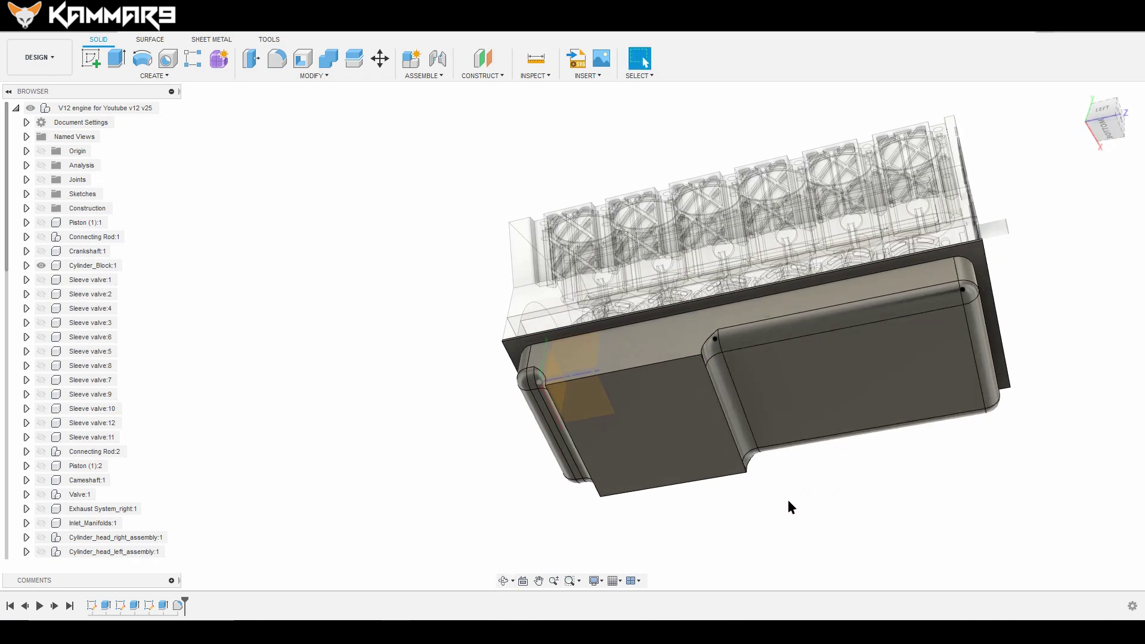
Step: Fillet the edges of the protruding block's bottom face with a 30 mm constant radius
{"action": "left_click", "coordinate": [278, 58]}
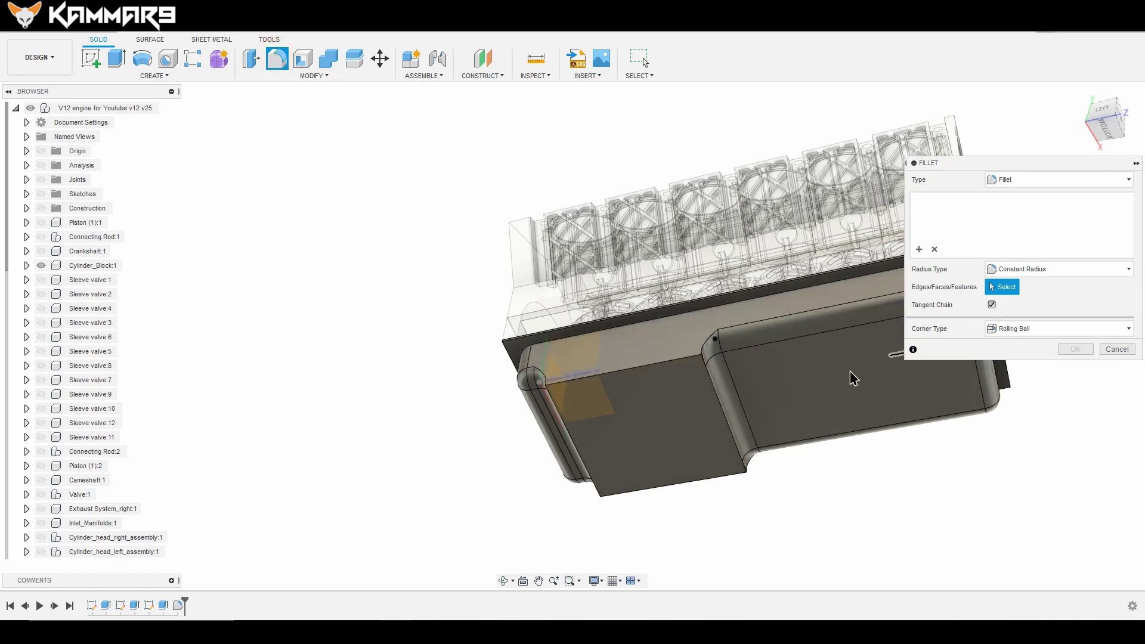
{"action": "left_click", "coordinate": [651, 478]}
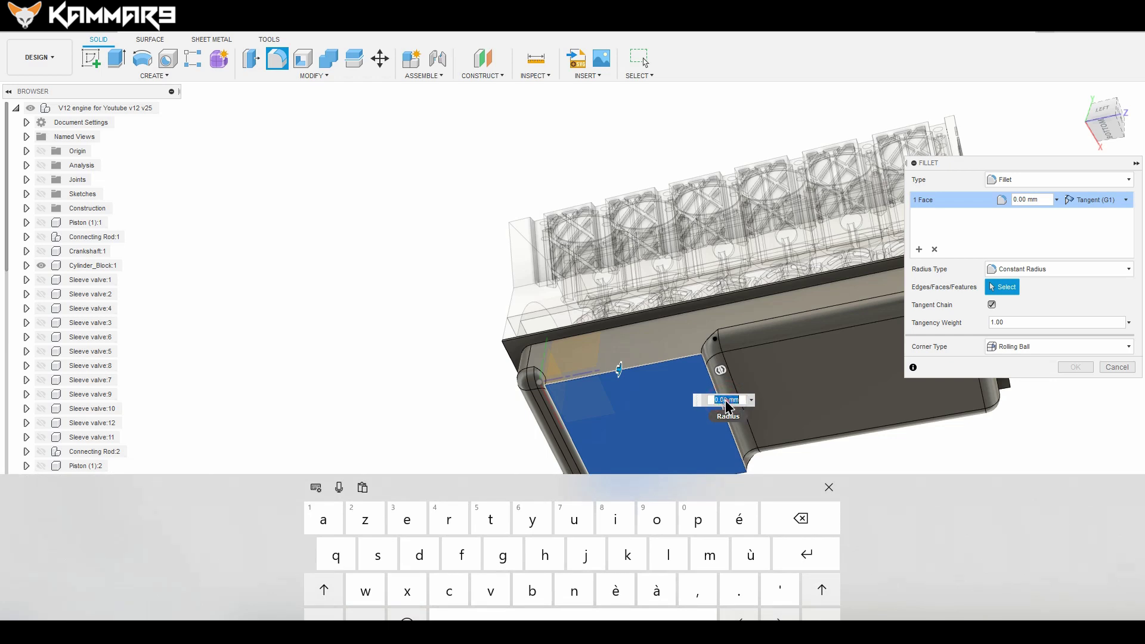
{"action": "type", "text": "30"}
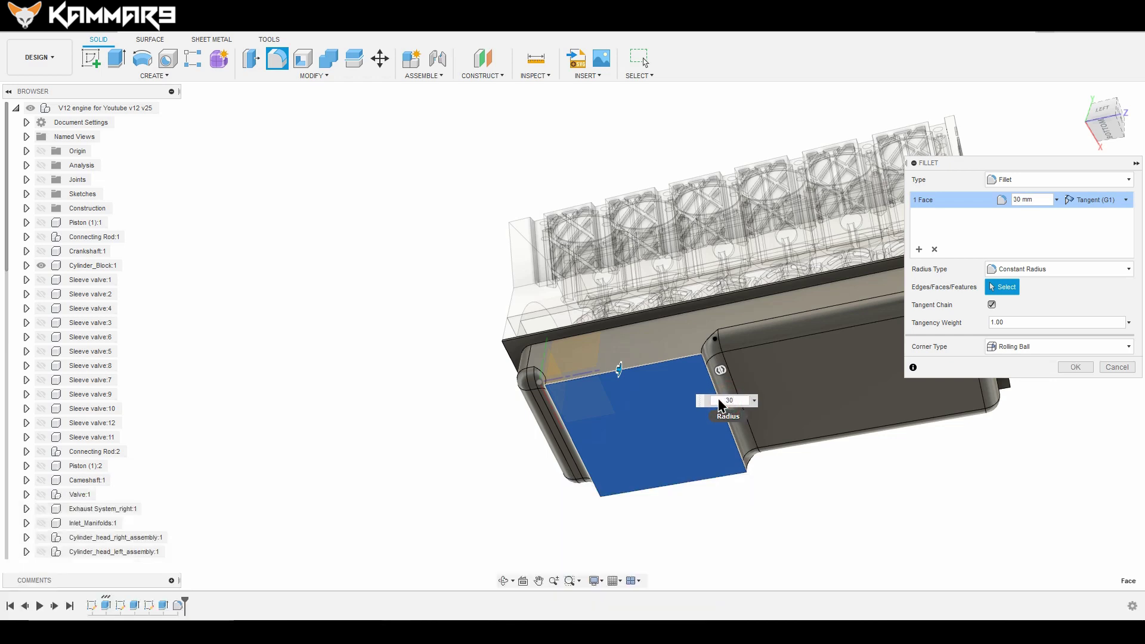
{"action": "middle_click_drag", "start_coordinate": [627, 428], "coordinate": [644, 450], "text": "shift"}
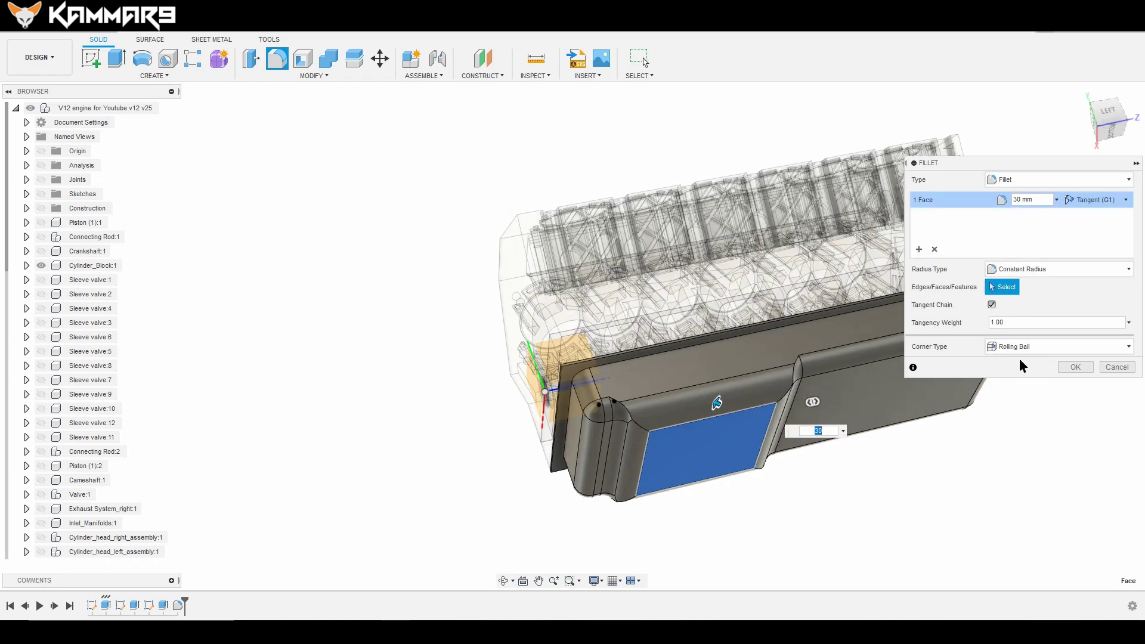
{"action": "left_click", "coordinate": [1074, 367]}
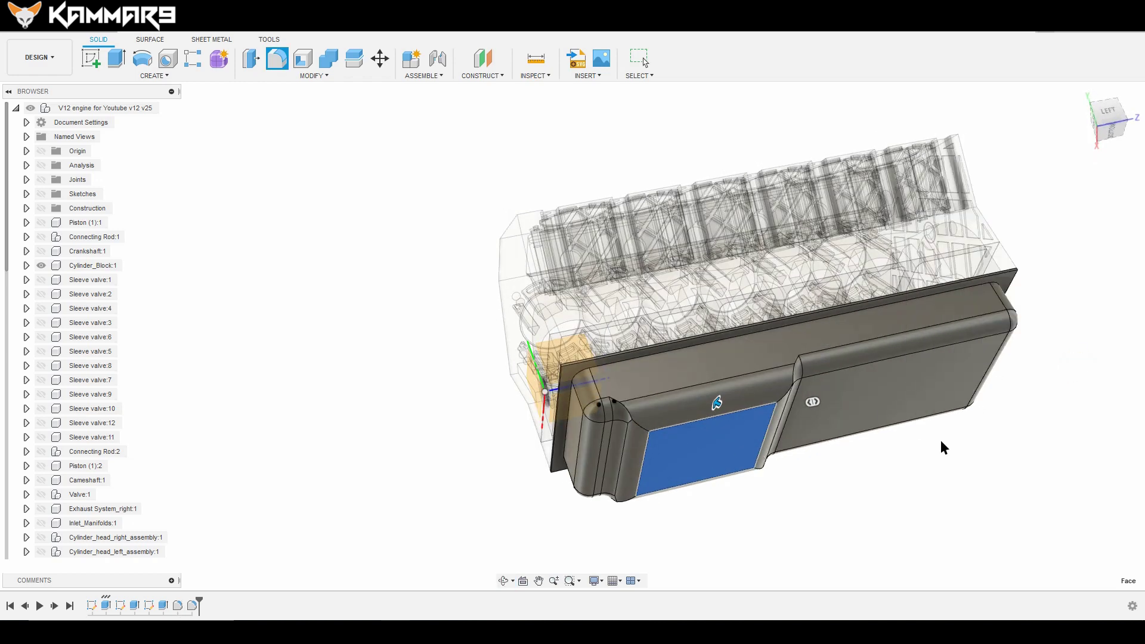
Step: Set up a 20 mm constant-radius fillet on the two short corner edges at the block's end facing the long flat bottom
{"action": "middle_click_drag", "start_coordinate": [827, 465], "coordinate": [770, 374], "text": "shift"}
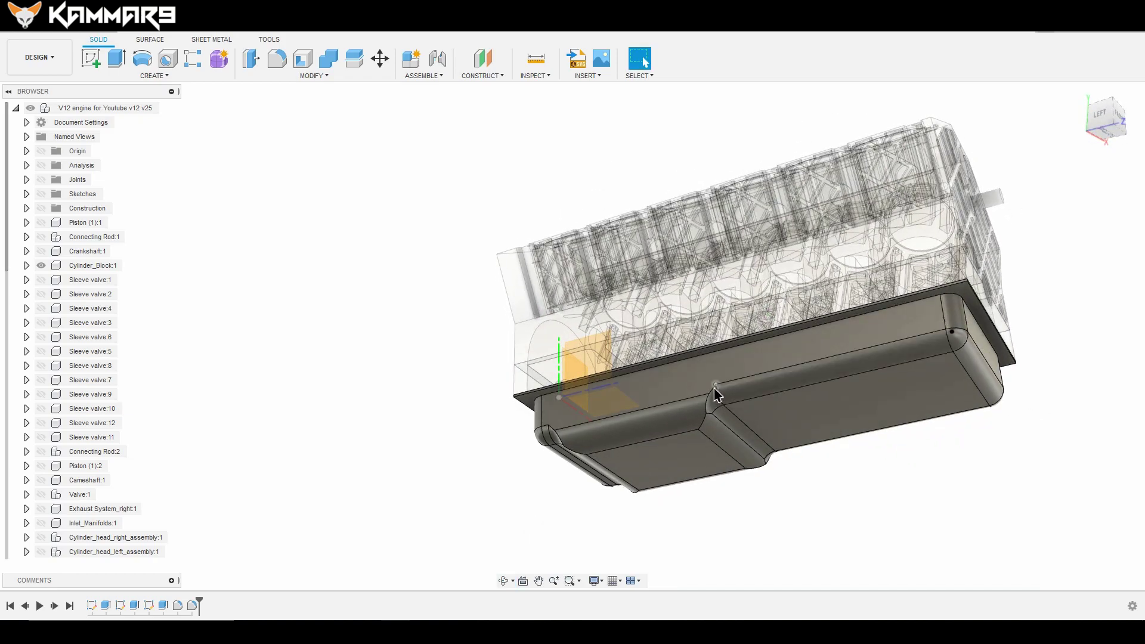
{"action": "middle_click_drag", "start_coordinate": [760, 396], "coordinate": [724, 399], "text": "shift"}
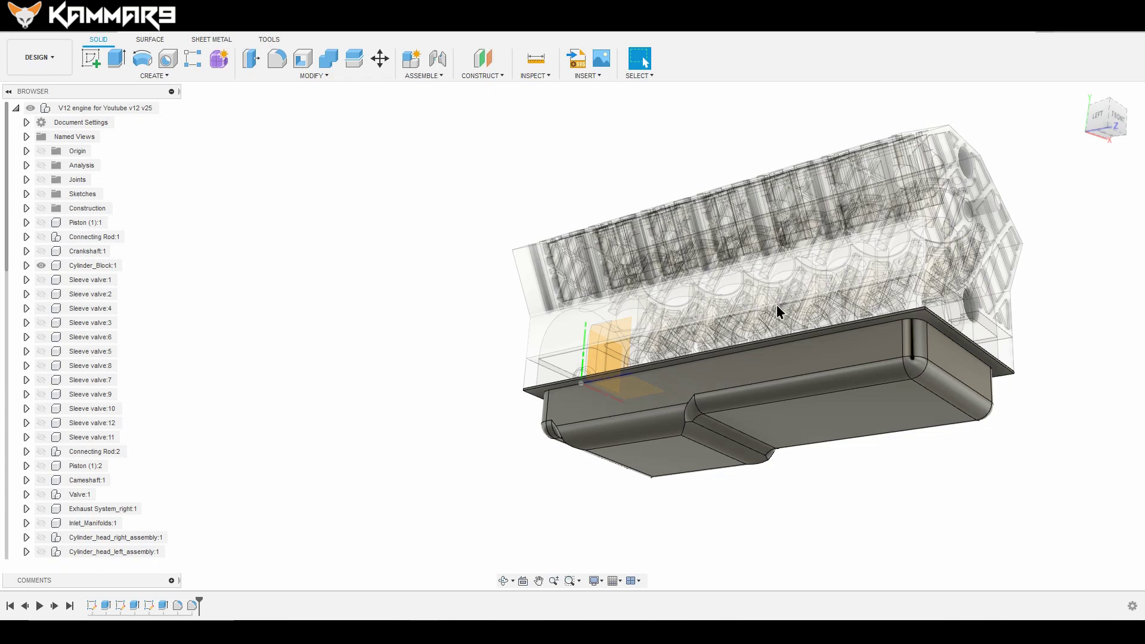
{"action": "middle_click_drag", "start_coordinate": [775, 310], "coordinate": [832, 328], "text": "shift"}
{"action": "middle_click_drag", "start_coordinate": [735, 389], "coordinate": [654, 438], "text": "shift"}
{"action": "scroll", "coordinate": [658, 439], "scroll_direction": "up", "scroll_amount": 3}
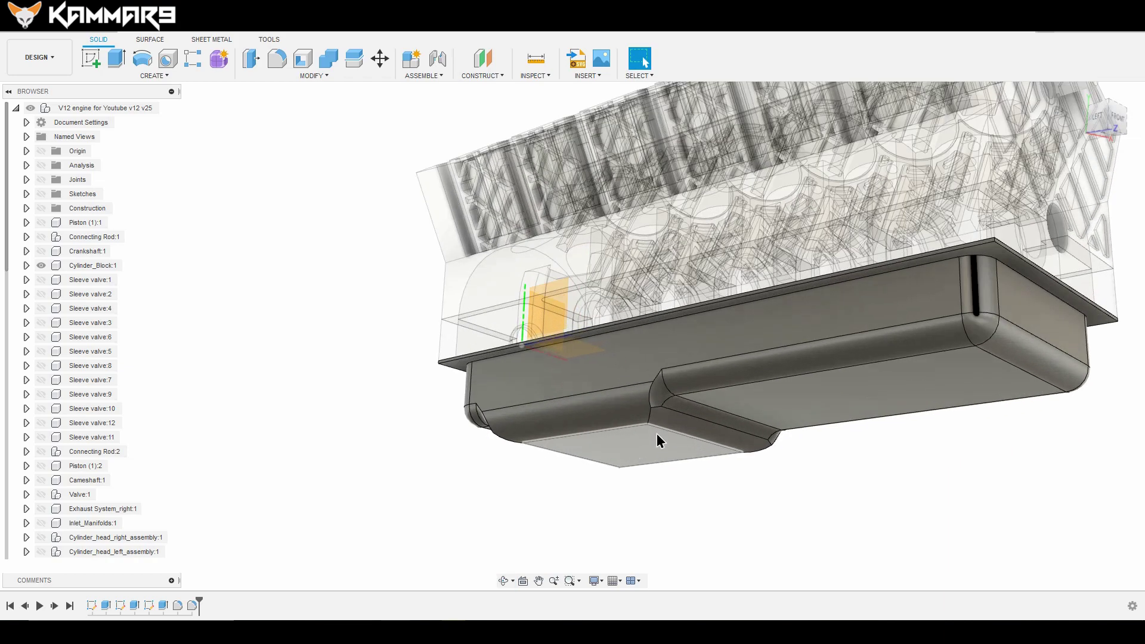
{"action": "scroll", "coordinate": [658, 439], "scroll_direction": "up", "scroll_amount": 2}
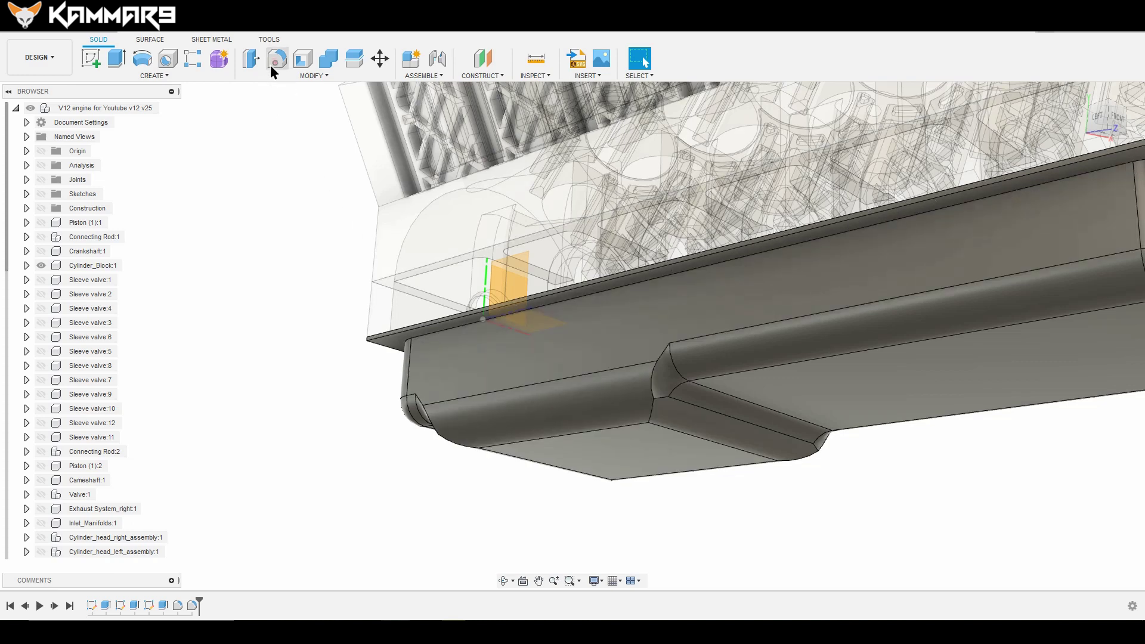
{"action": "left_click", "coordinate": [271, 66]}
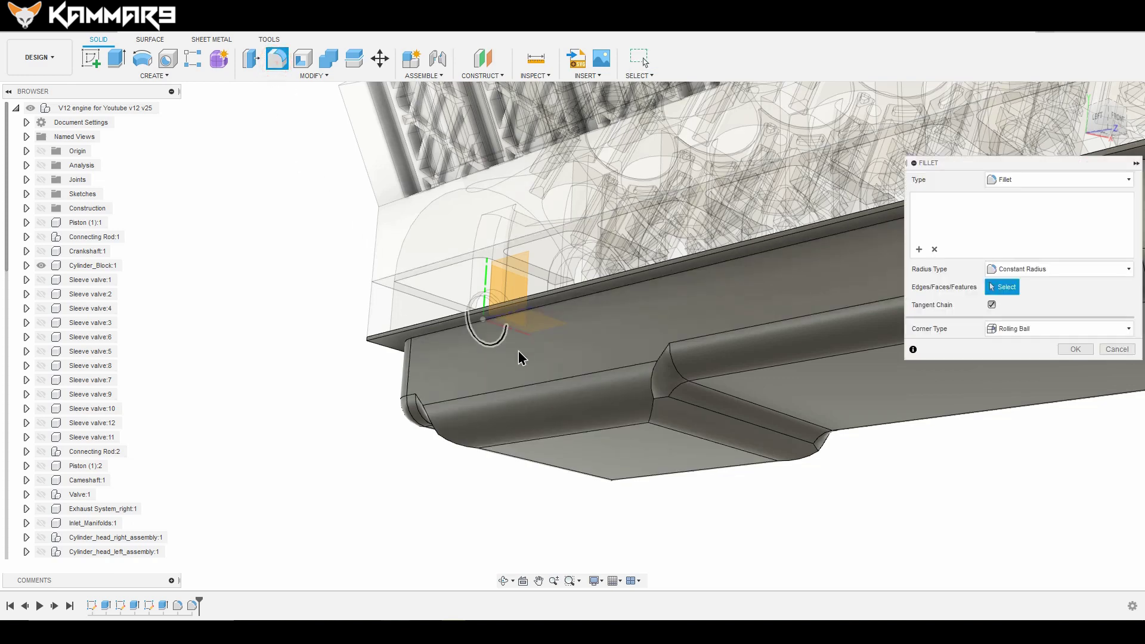
{"action": "left_click", "coordinate": [649, 410]}
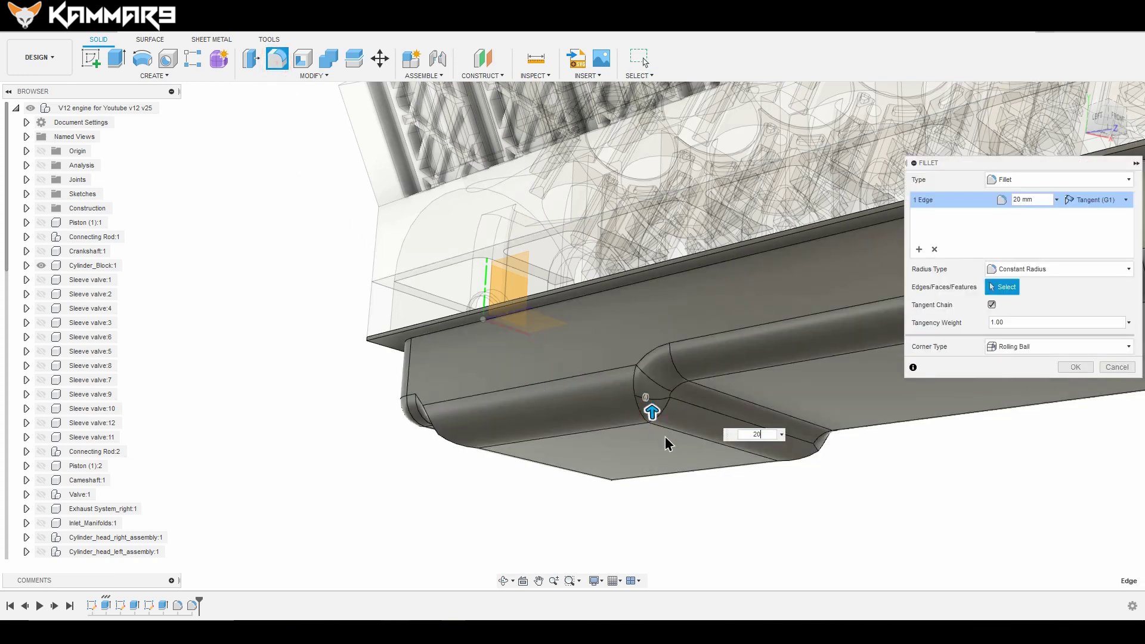
{"action": "middle_click_drag", "start_coordinate": [633, 496], "coordinate": [678, 583], "text": "shift"}
{"action": "scroll", "coordinate": [677, 583], "scroll_direction": "up", "scroll_amount": 5}
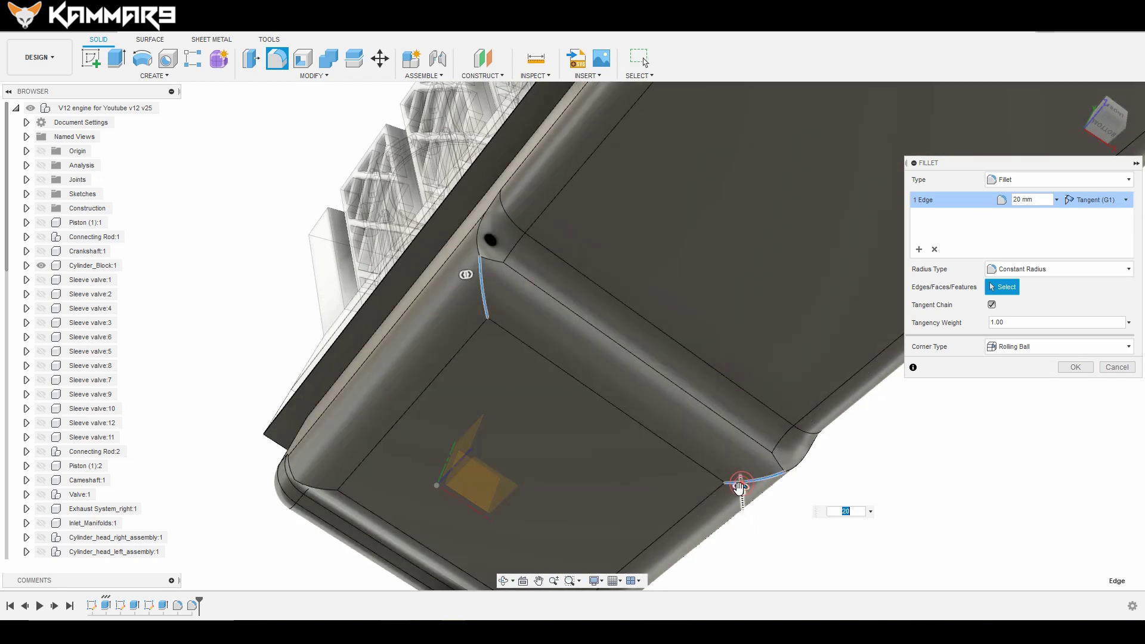
{"action": "left_click", "coordinate": [740, 482]}
Step: Add the two corner edges at the block's opposite end to the 20 mm fillet and apply it
{"action": "scroll", "coordinate": [737, 481], "scroll_direction": "down", "scroll_amount": 5}
{"action": "middle_click_drag", "start_coordinate": [505, 580], "coordinate": [511, 497], "text": "shift"}
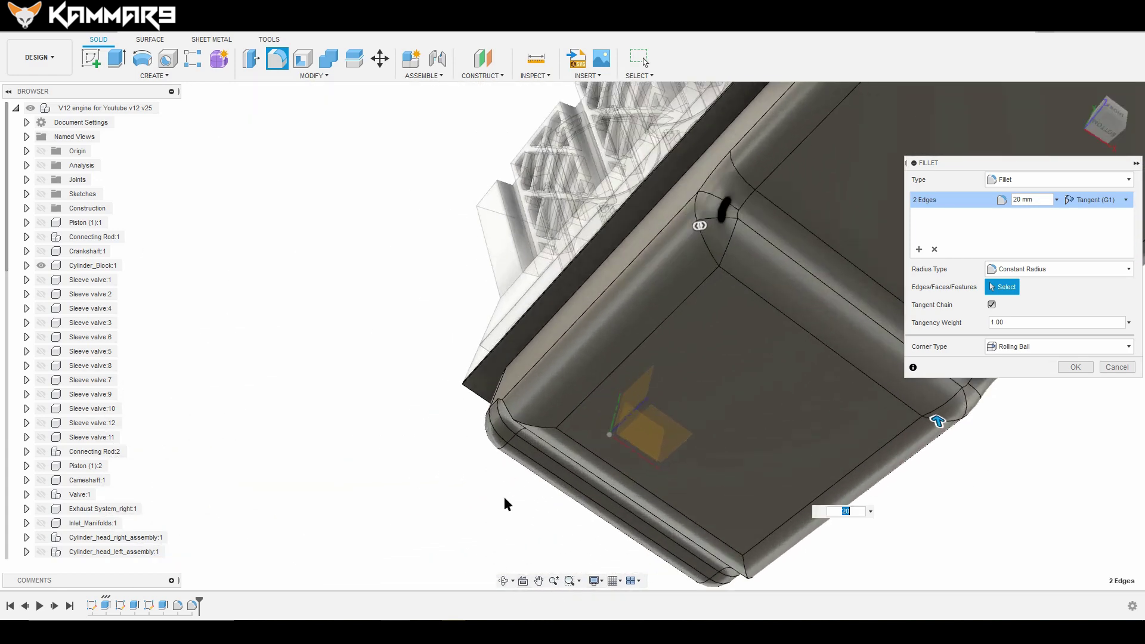
{"action": "left_click", "coordinate": [541, 430], "text": "ctrl"}
{"action": "left_click", "coordinate": [744, 564], "text": "ctrl"}
{"action": "middle_click_drag", "start_coordinate": [689, 514], "coordinate": [694, 421], "text": "shift"}
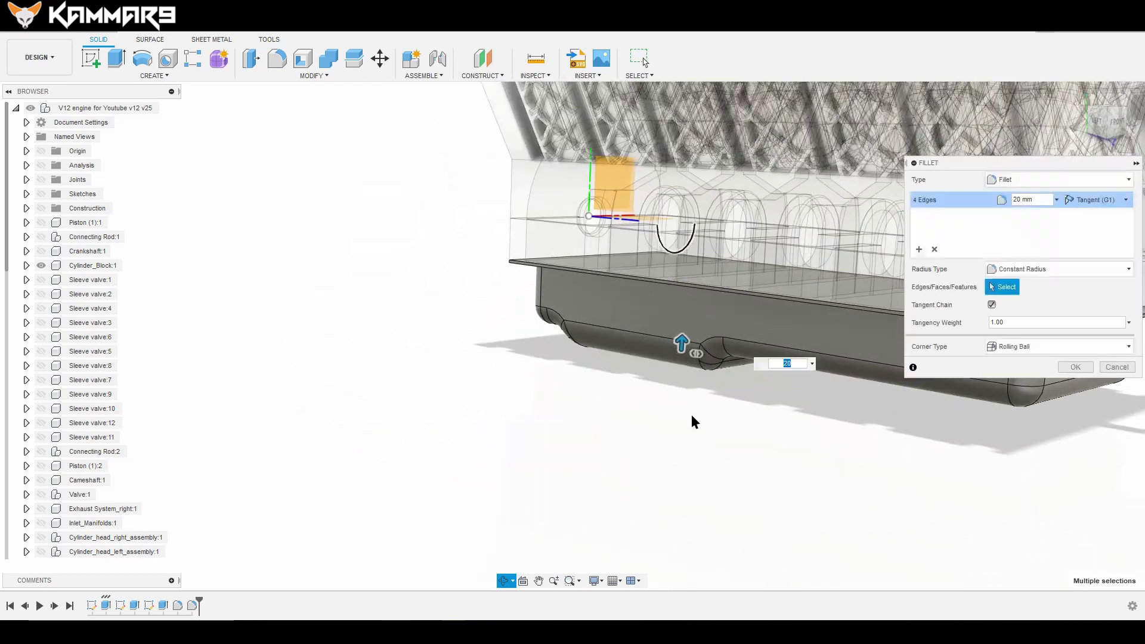
{"action": "left_click", "coordinate": [1076, 367]}
Step: Hide the Cylinder_Block and Crackshaft_Bearing_cap components to isolate the oil tank
{"action": "scroll", "coordinate": [542, 454], "scroll_direction": "up", "scroll_amount": 3}
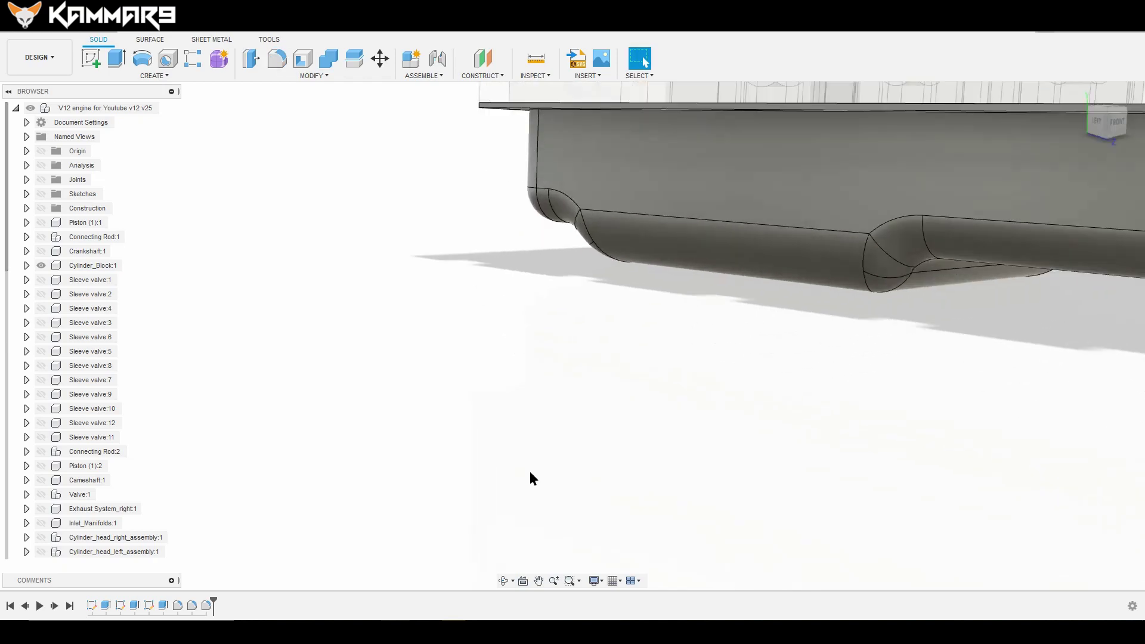
{"action": "scroll", "coordinate": [532, 484], "scroll_direction": "down", "scroll_amount": 5}
{"action": "middle_click_drag", "start_coordinate": [703, 389], "coordinate": [706, 421], "text": "shift"}
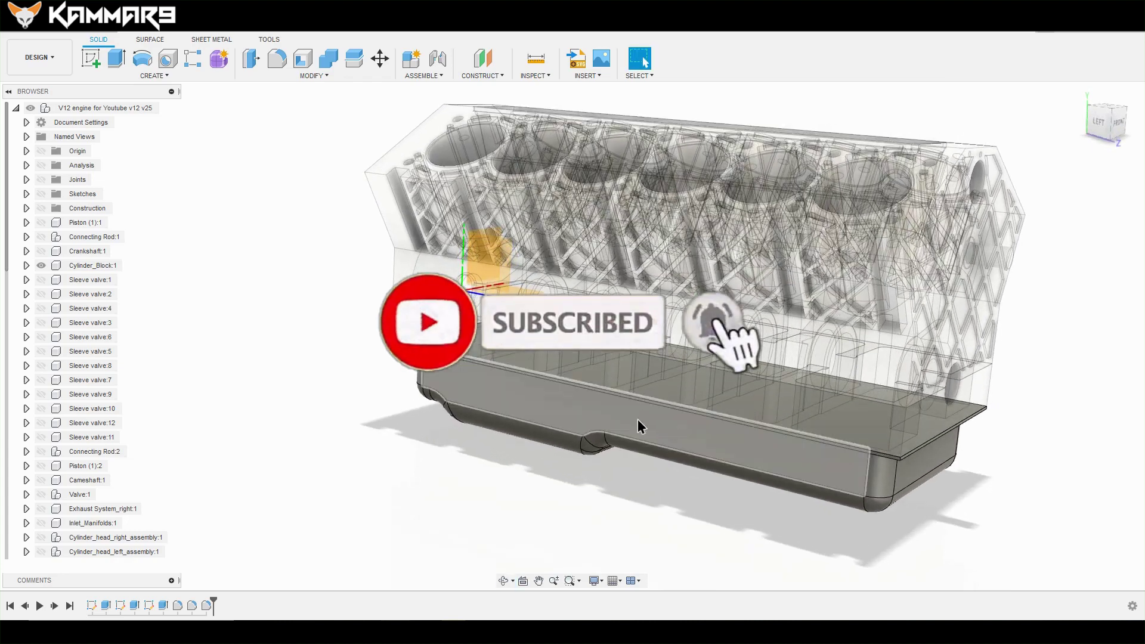
{"action": "scroll", "coordinate": [747, 344], "scroll_direction": "down", "scroll_amount": 2}
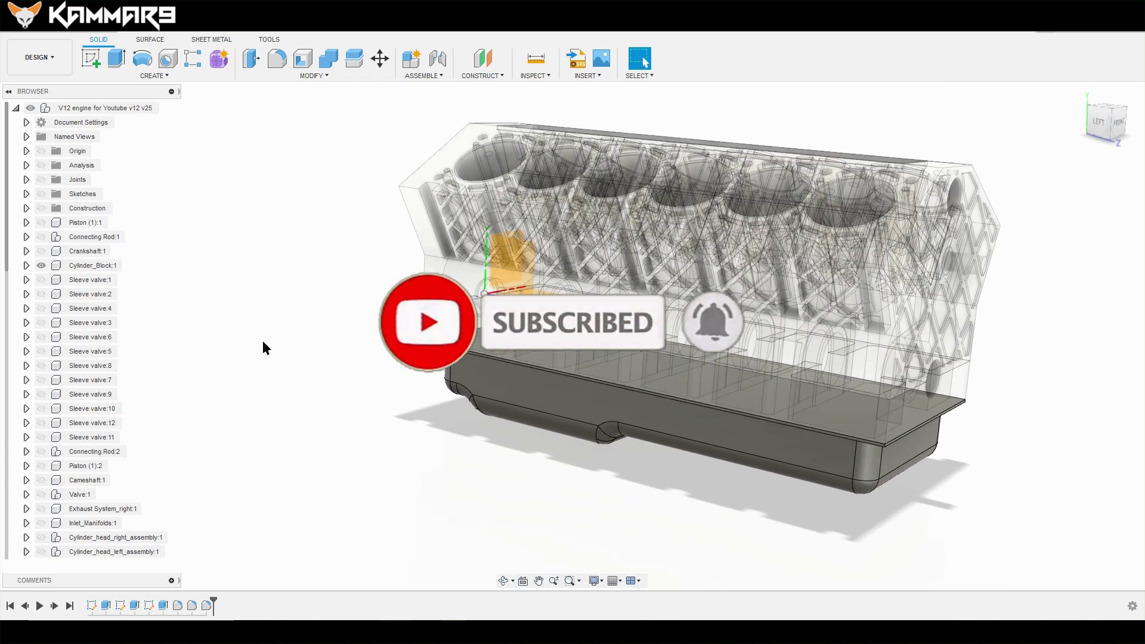
{"action": "left_click", "coordinate": [40, 266]}
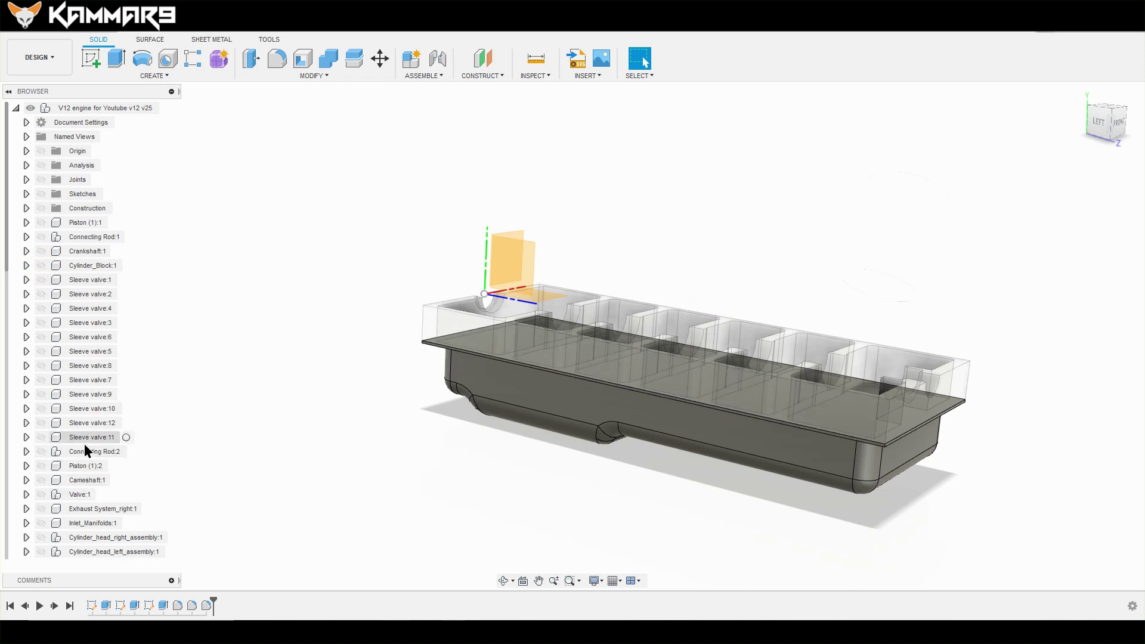
{"action": "scroll", "coordinate": [84, 472], "scroll_direction": "down", "scroll_amount": 2}
{"action": "scroll", "coordinate": [81, 475], "scroll_direction": "down", "scroll_amount": 6}
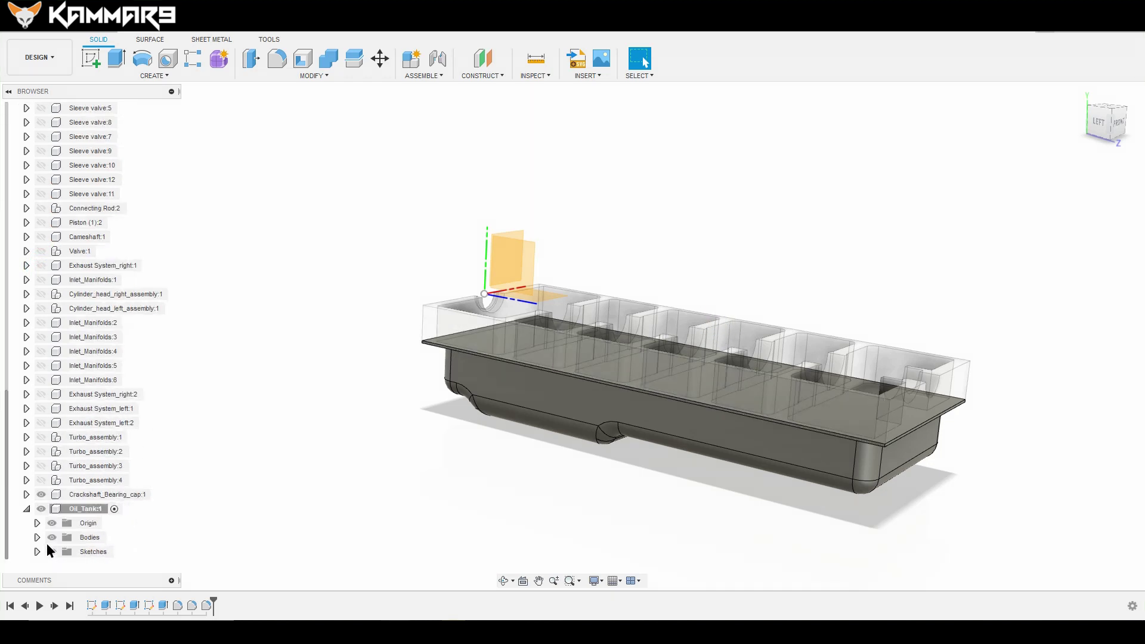
{"action": "left_click", "coordinate": [41, 495]}
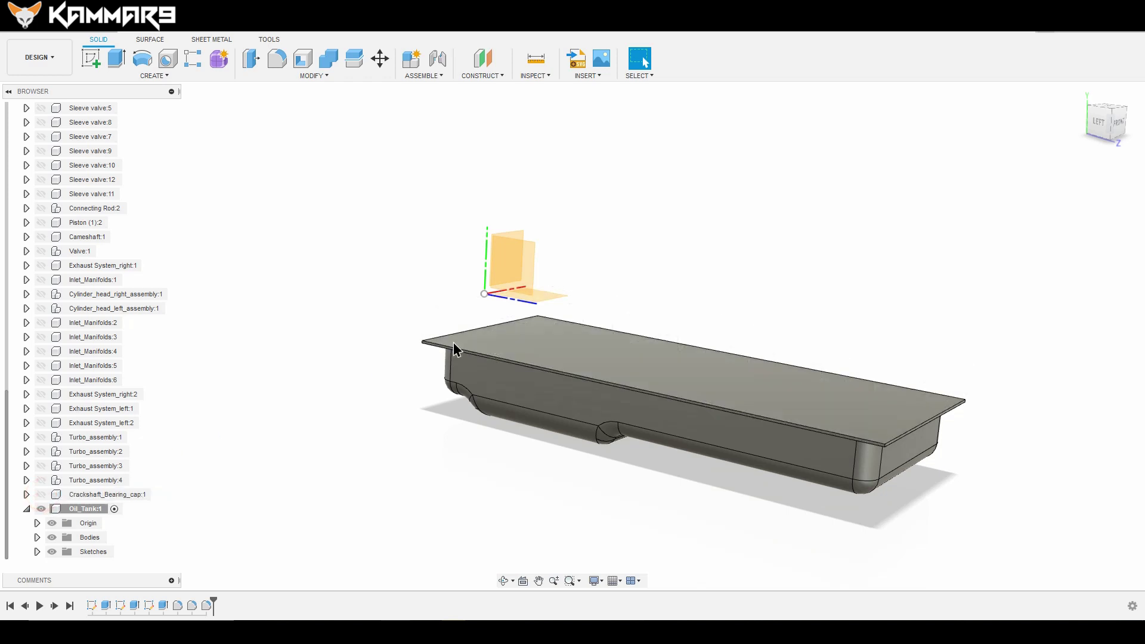
{"action": "middle_click_drag", "start_coordinate": [463, 349], "coordinate": [489, 378], "text": "shift"}
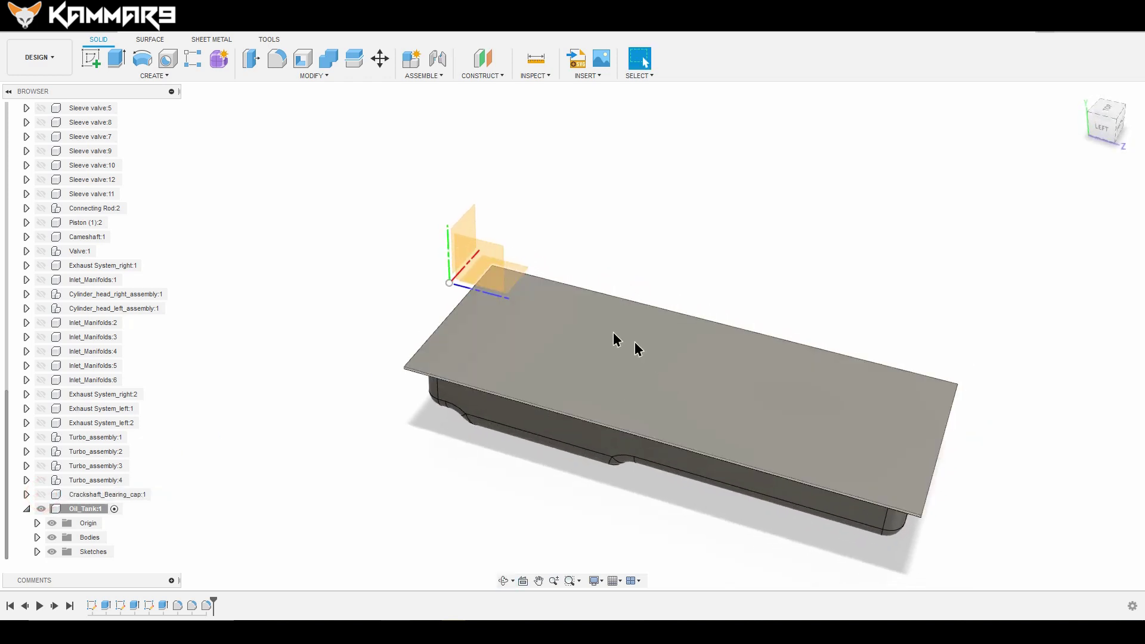
{"action": "left_click", "coordinate": [703, 276]}
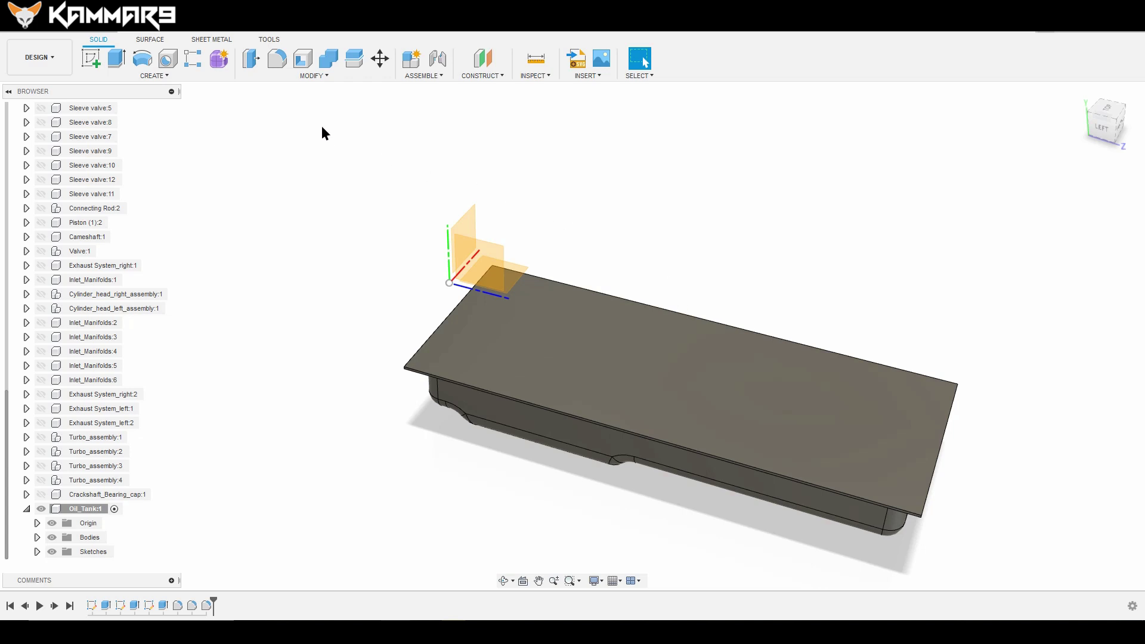
{"action": "left_click", "coordinate": [302, 58]}
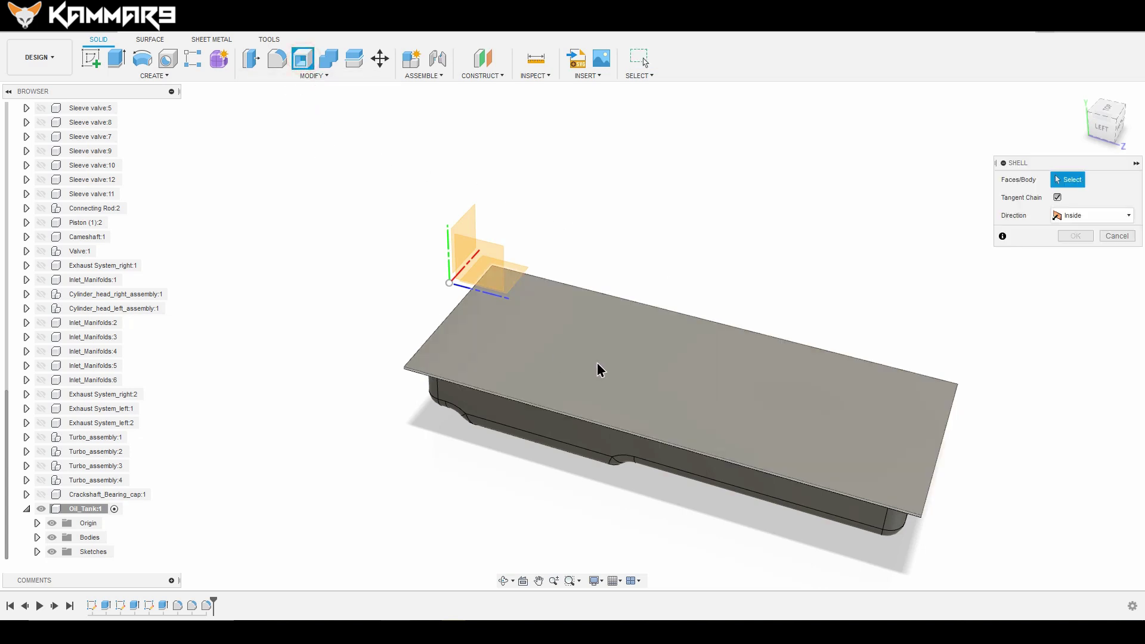
{"action": "middle_click_drag", "start_coordinate": [650, 329], "coordinate": [703, 306], "text": "shift"}
{"action": "left_click", "coordinate": [673, 369]}
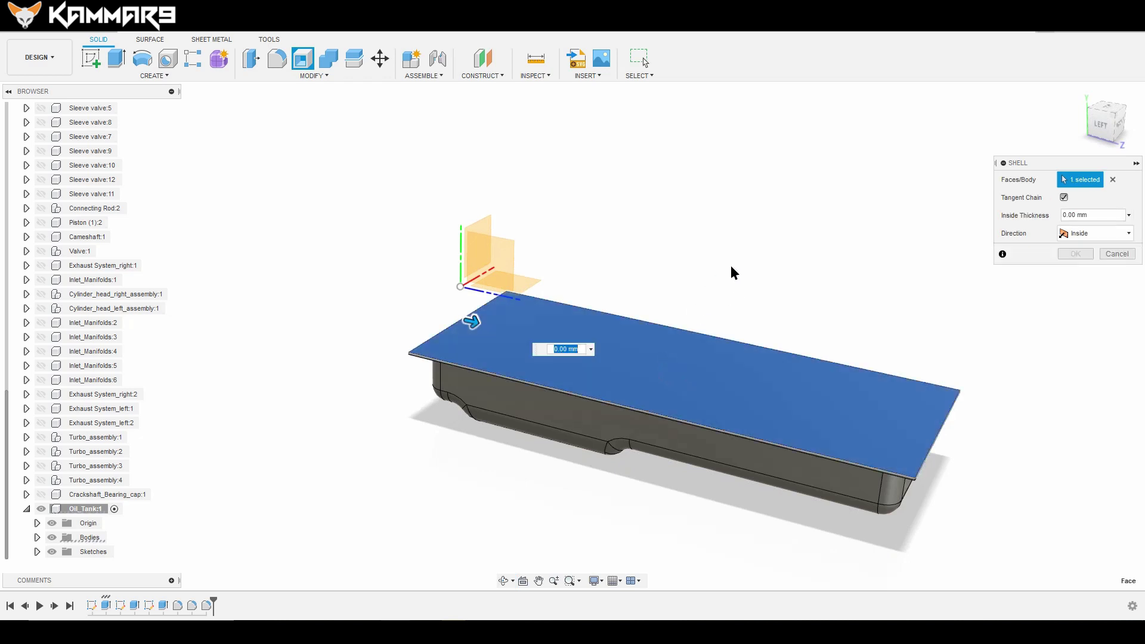
{"action": "middle_click_drag", "start_coordinate": [734, 270], "coordinate": [731, 288], "text": "shift"}
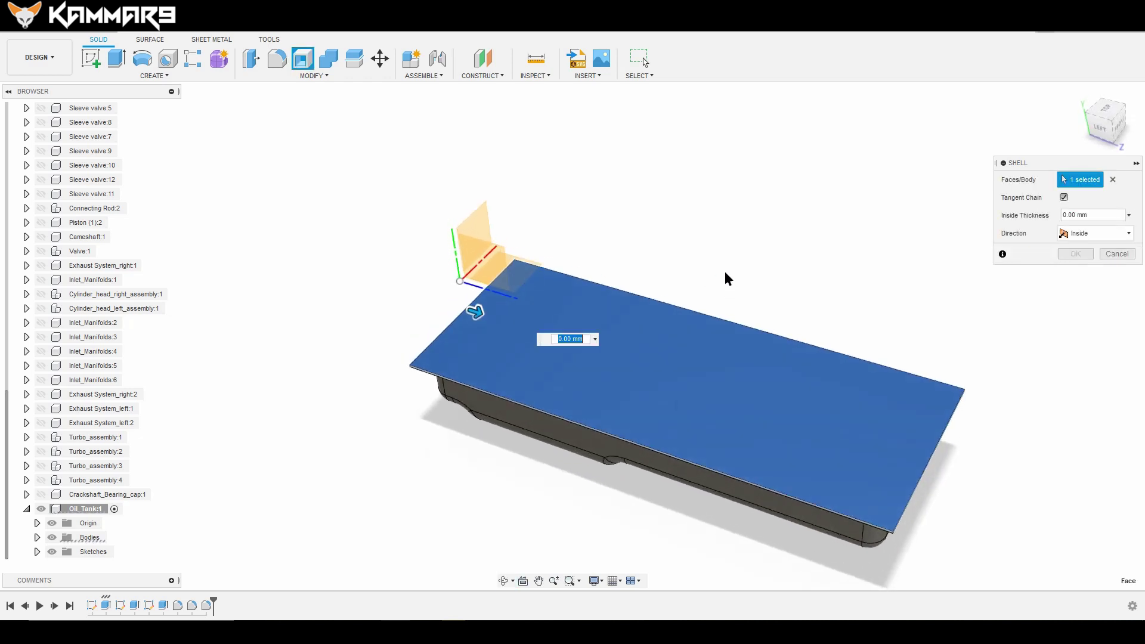
{"action": "type", "text": "3"}
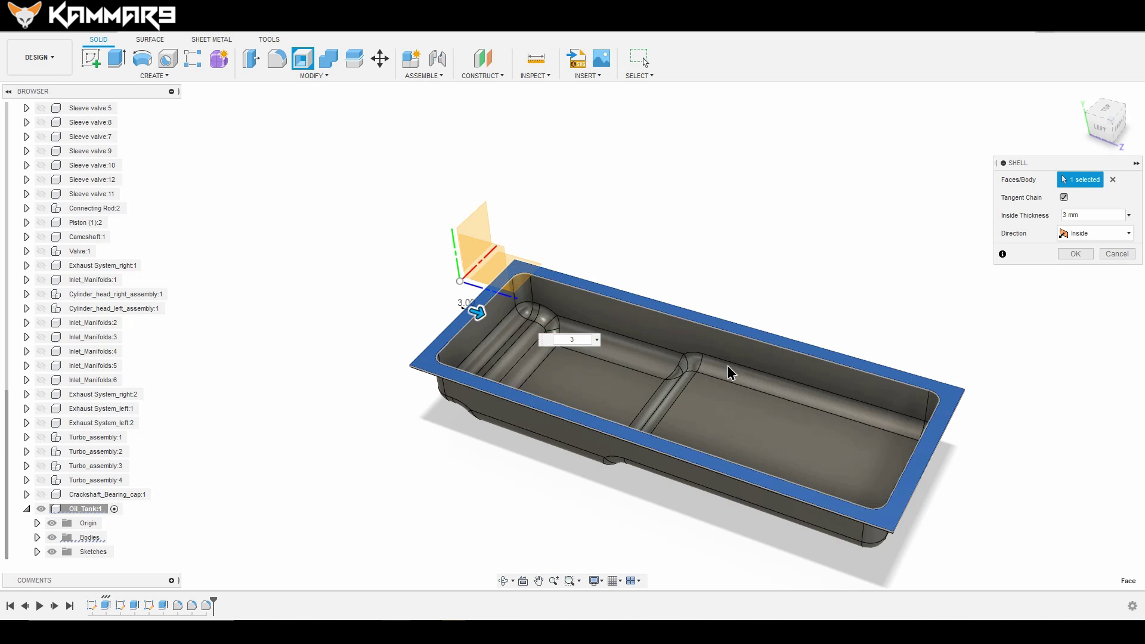
{"action": "middle_click_drag", "start_coordinate": [729, 371], "coordinate": [574, 364], "text": "shift"}
{"action": "left_click", "coordinate": [1113, 255]}
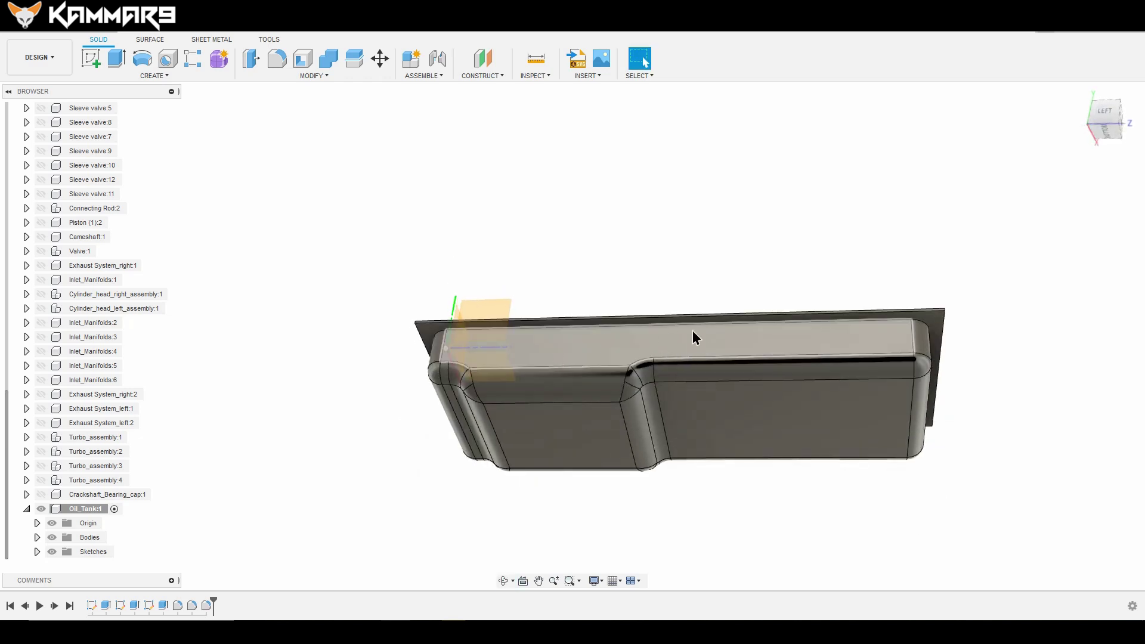
Step: Fillet the edge loop where the tank walls meet the underside of the flange with a 2 mm radius
{"action": "key", "text": "f"}
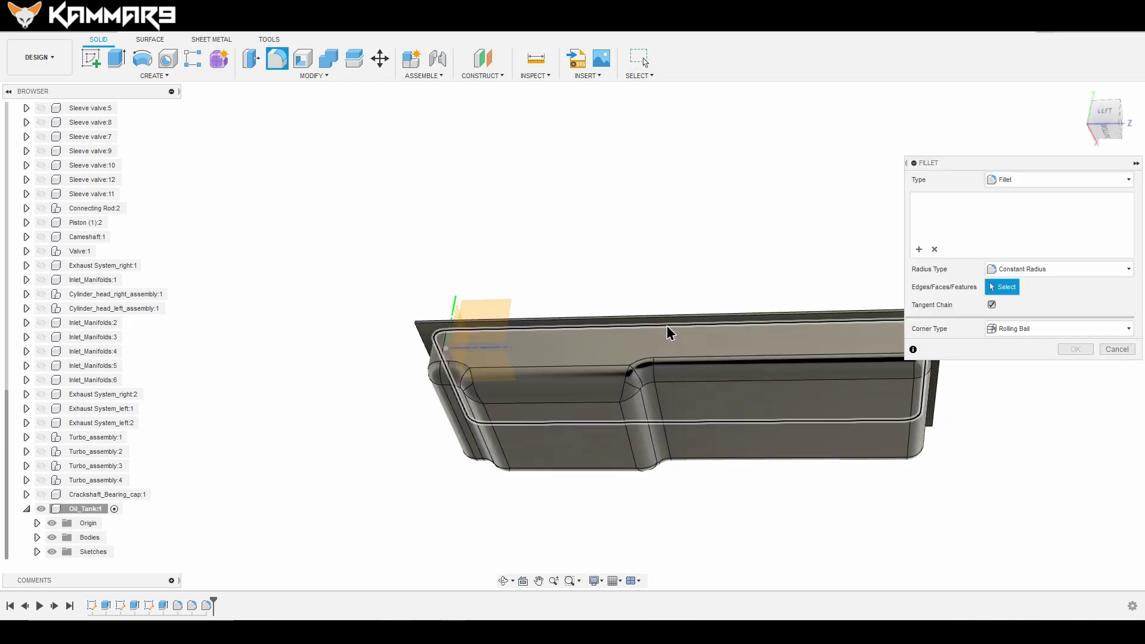
{"action": "left_click", "coordinate": [671, 326]}
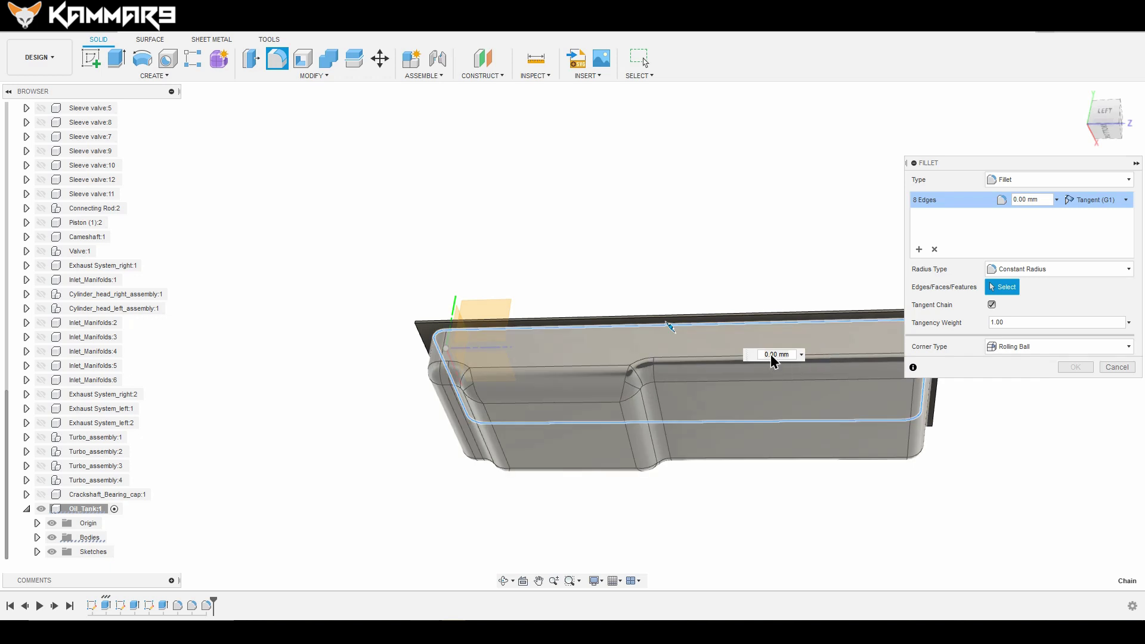
{"action": "left_click", "coordinate": [775, 356]}
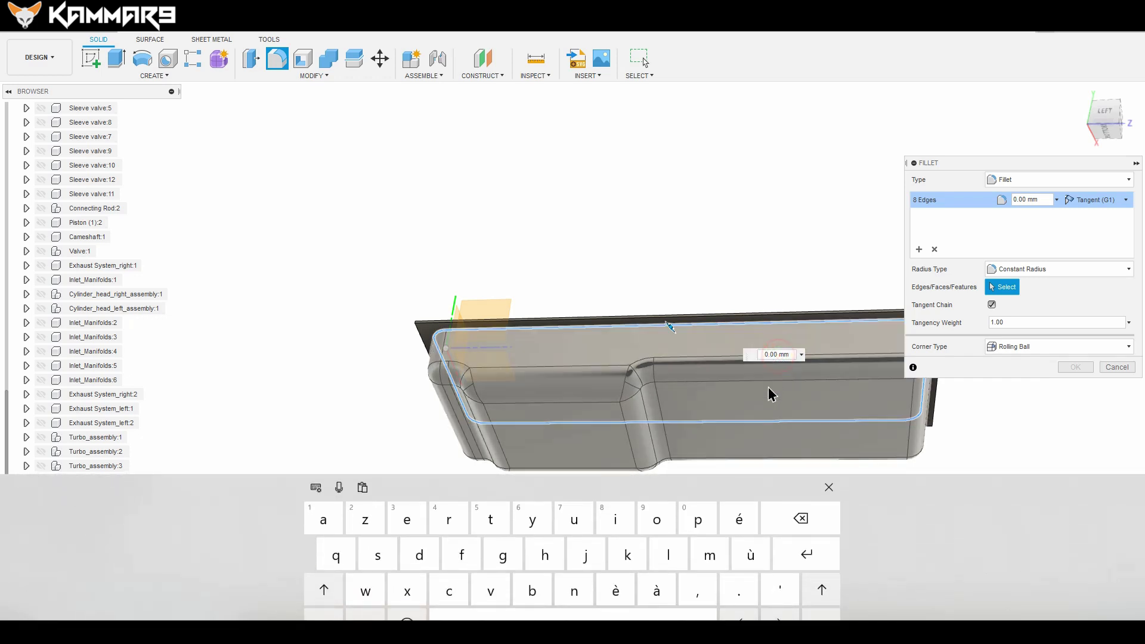
{"action": "type", "text": "2"}
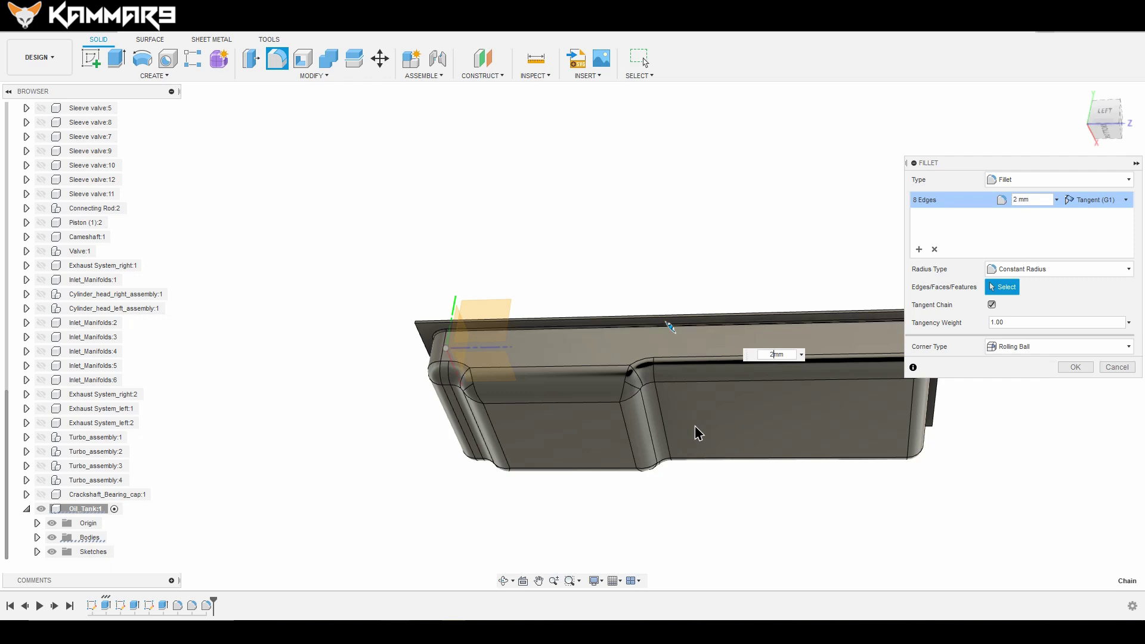
{"action": "left_click", "coordinate": [1074, 367]}
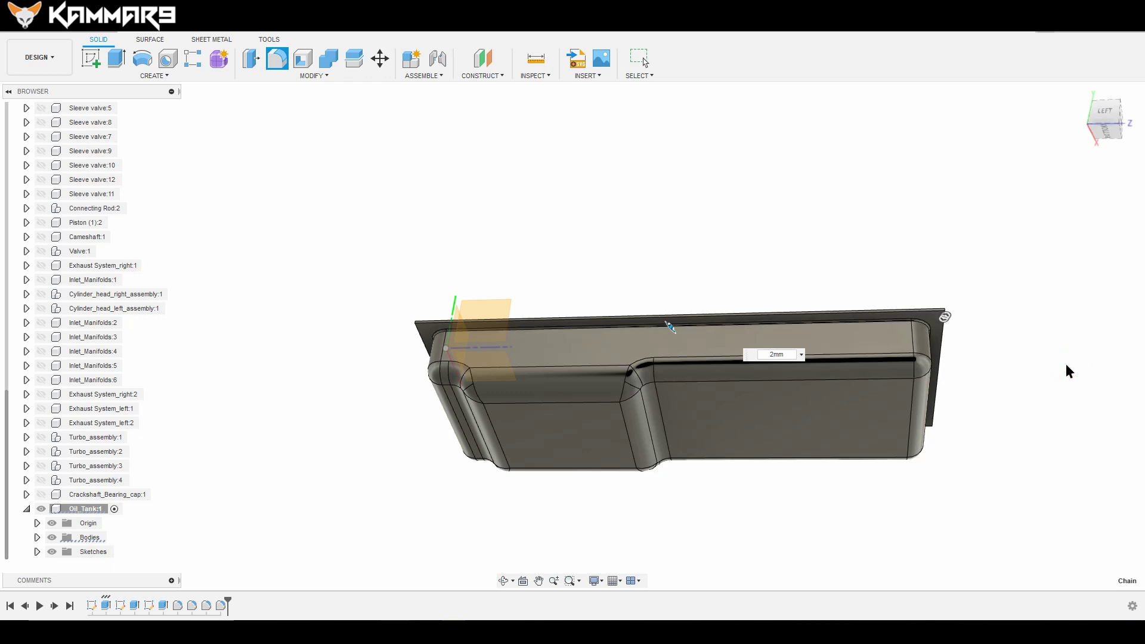
Step: Shell the oil tank to a 3 mm inside thickness, opening it at the flange's flat top face
{"action": "middle_click_drag", "start_coordinate": [1065, 364], "coordinate": [801, 339], "text": "shift"}
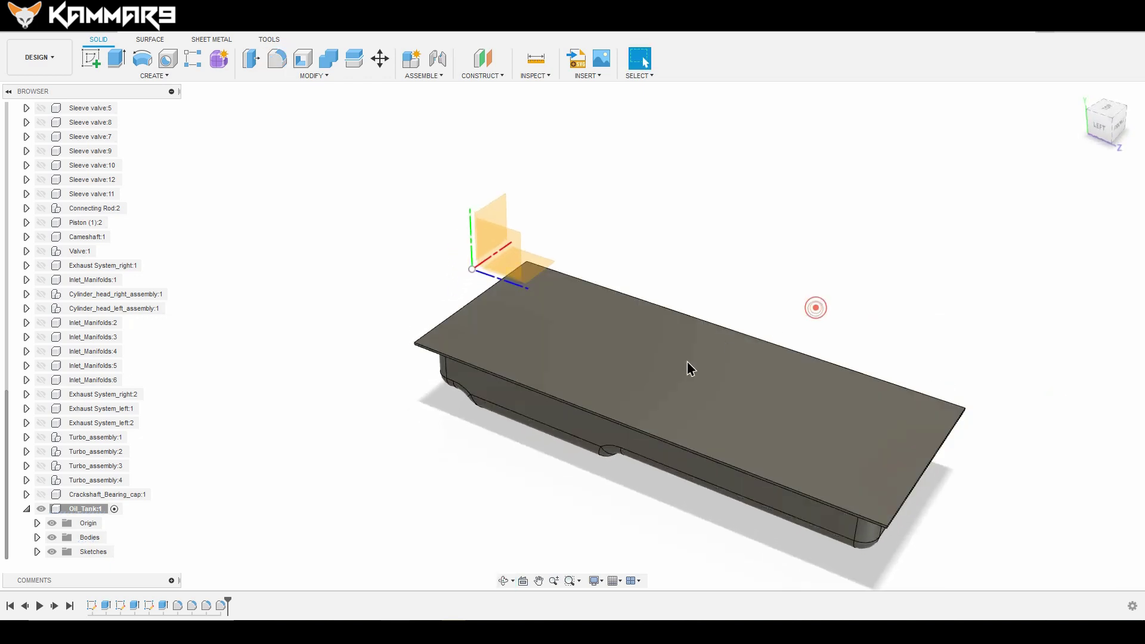
{"action": "left_click", "coordinate": [303, 58]}
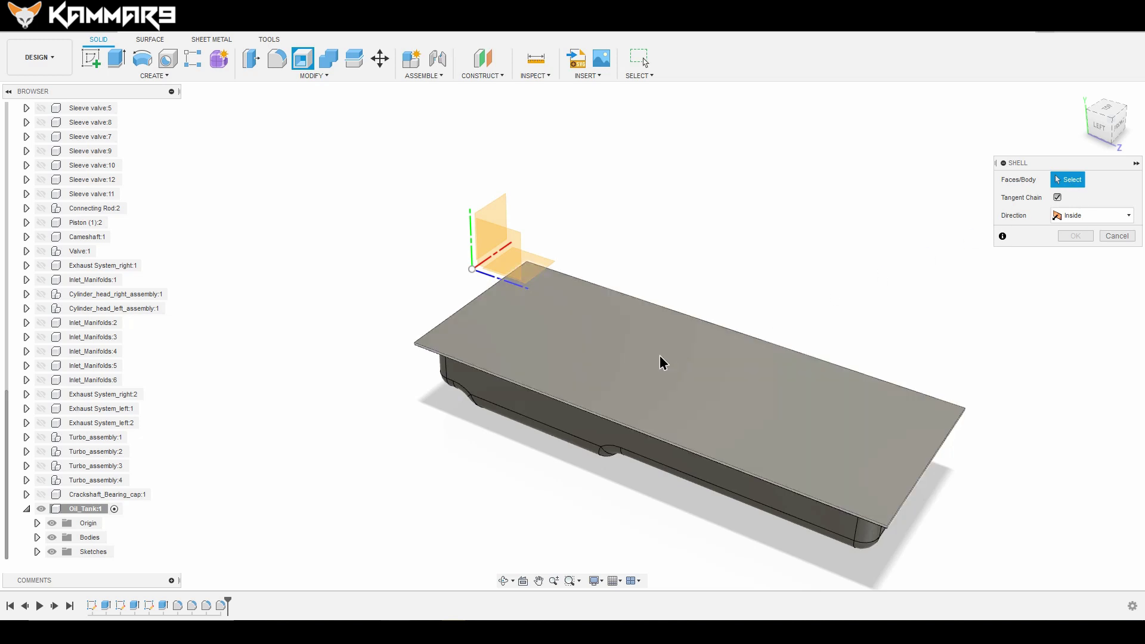
{"action": "left_click", "coordinate": [645, 378]}
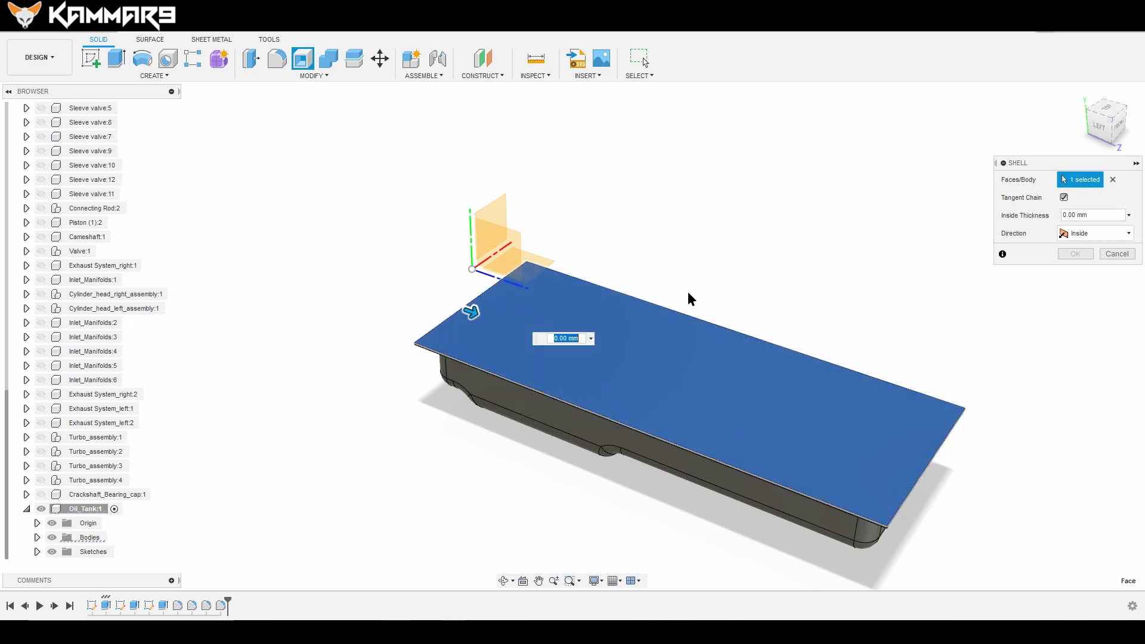
{"action": "type", "text": "3"}
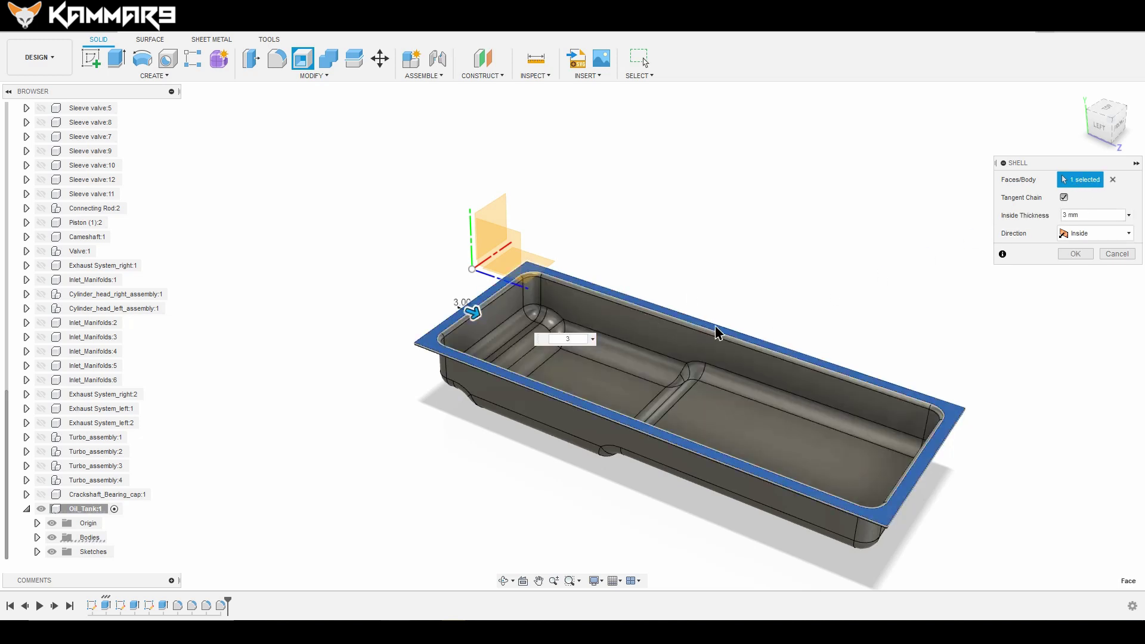
{"action": "middle_click_drag", "start_coordinate": [723, 333], "coordinate": [690, 335], "text": "shift"}
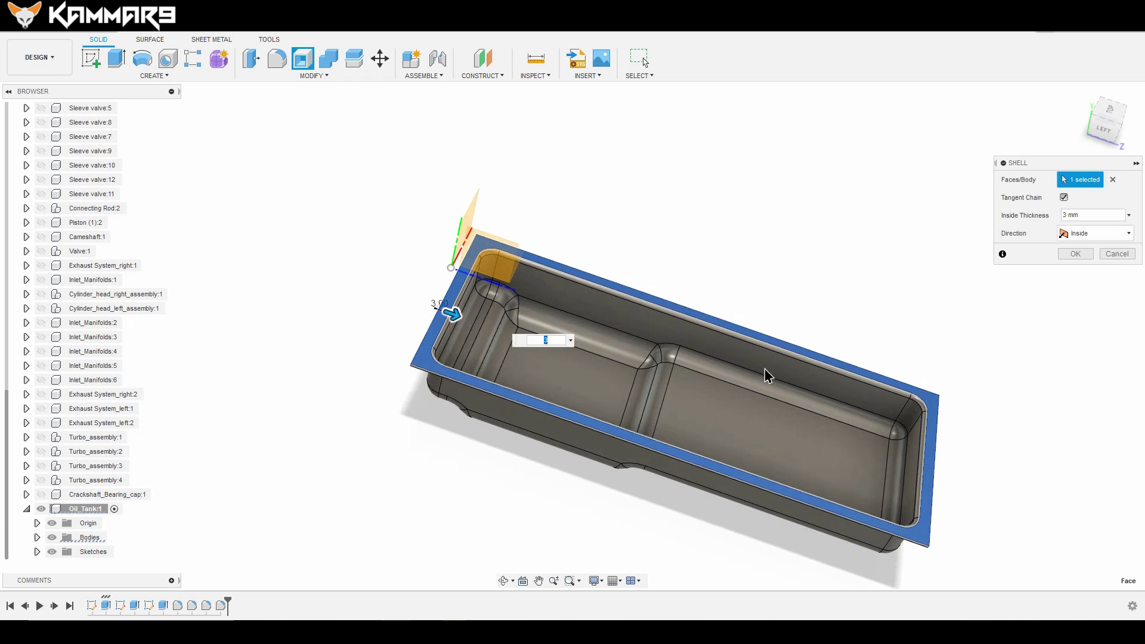
{"action": "middle_click_drag", "start_coordinate": [768, 376], "coordinate": [851, 327], "text": "shift"}
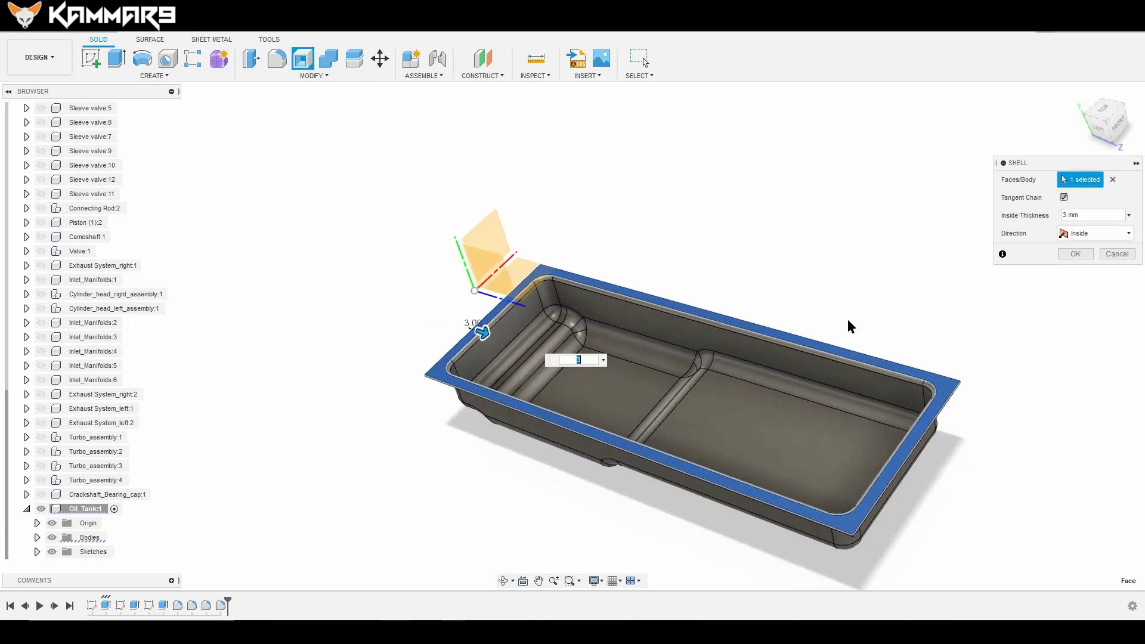
{"action": "left_click", "coordinate": [1076, 254]}
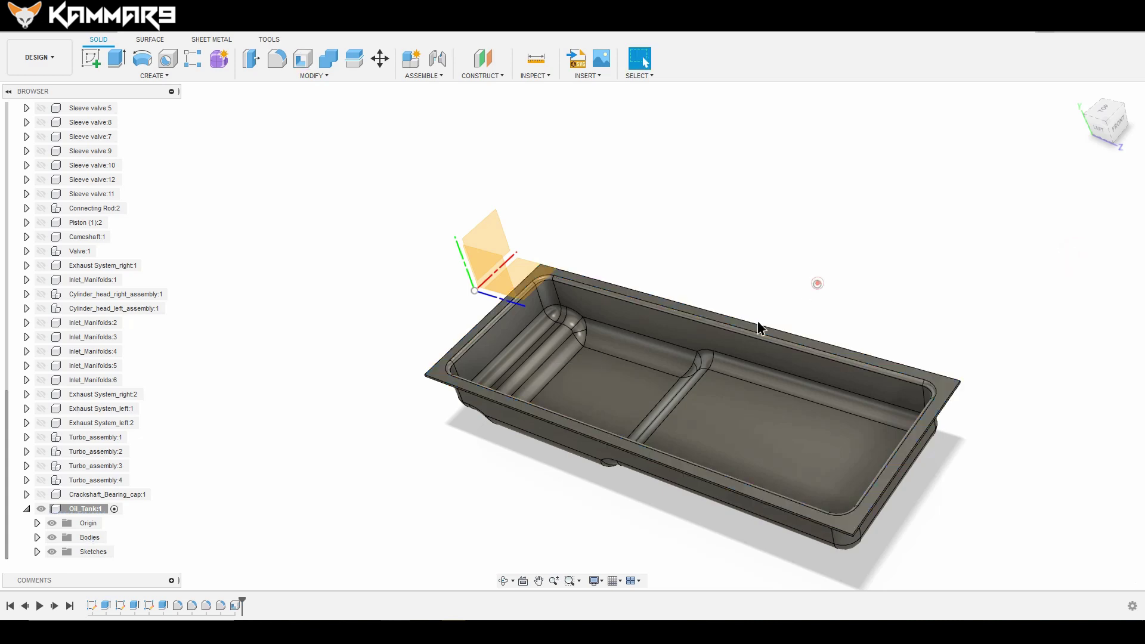
{"action": "mouse_move", "coordinate": [746, 332]}
{"action": "middle_mouse_down", "text": "shift"}
{"action": "mouse_move", "coordinate": [758, 352]}
{"action": "mouse_move", "coordinate": [750, 317]}
{"action": "middle_mouse_up", "text": "shift"}
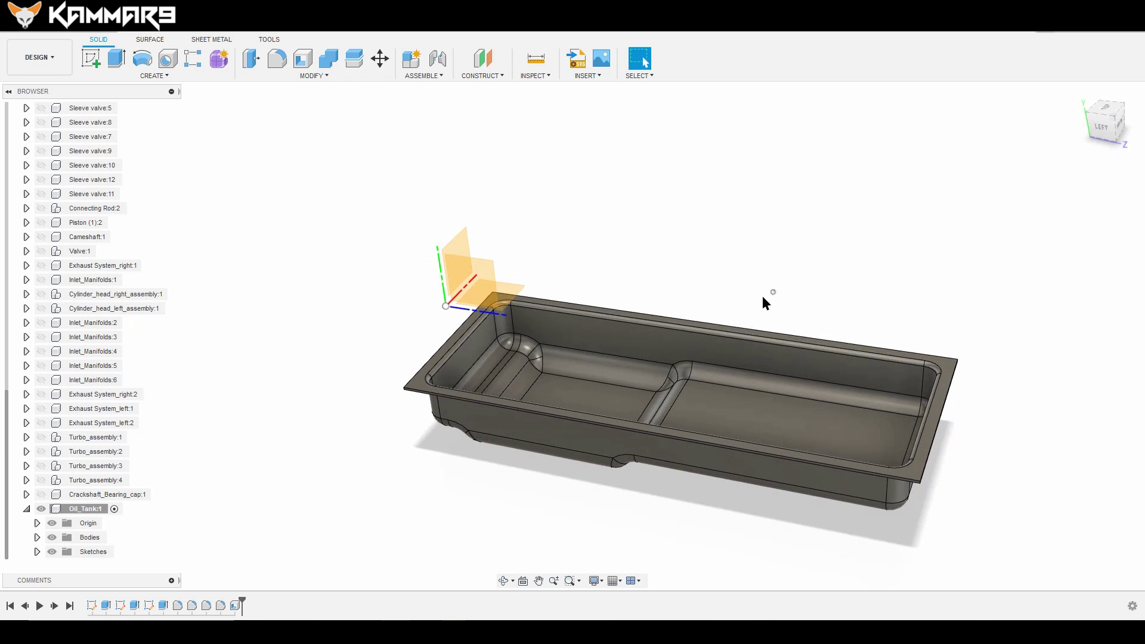
{"action": "scroll", "coordinate": [721, 370], "scroll_direction": "up", "scroll_amount": 2}
{"action": "scroll", "coordinate": [745, 453], "scroll_direction": "down", "scroll_amount": 1}
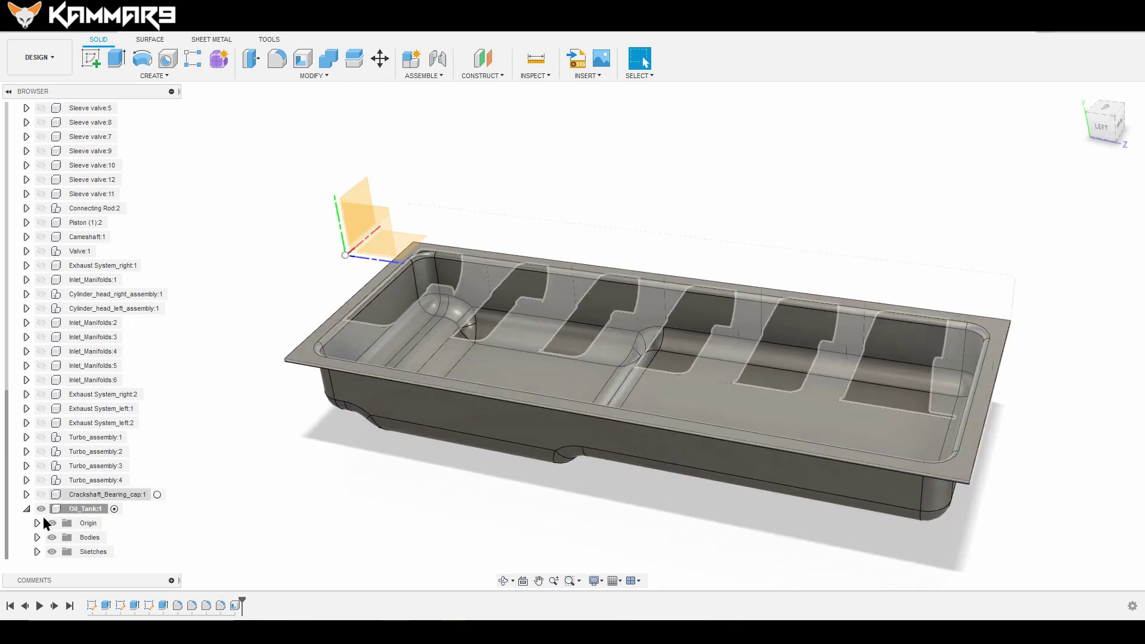
Step: Collapse the Oil_Tank component's contents and make the Crackshaft_Bearing_cap component visible again
{"action": "left_click", "coordinate": [27, 508]}
{"action": "middle_click_drag", "start_coordinate": [458, 324], "coordinate": [493, 341], "text": "shift"}
{"action": "mouse_move", "coordinate": [728, 212]}
{"action": "middle_mouse_down", "text": "shift"}
{"action": "mouse_move", "coordinate": [723, 189]}
{"action": "mouse_move", "coordinate": [743, 198]}
{"action": "mouse_move", "coordinate": [726, 199]}
{"action": "mouse_move", "coordinate": [721, 177]}
{"action": "mouse_move", "coordinate": [728, 191]}
{"action": "middle_mouse_up", "text": "shift"}
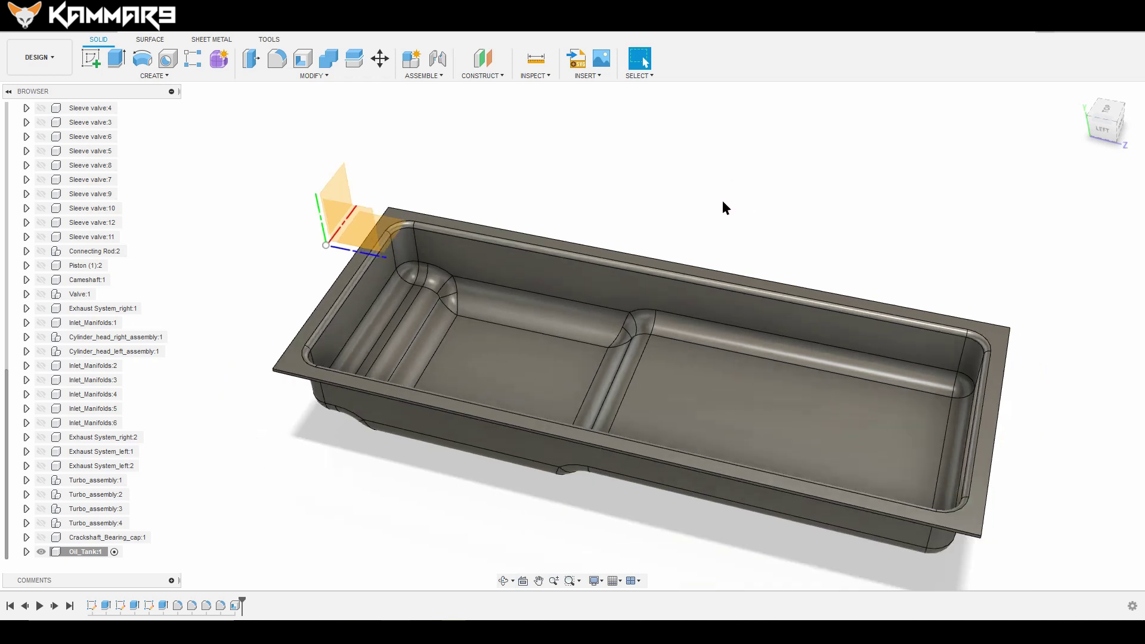
{"action": "scroll", "coordinate": [722, 201], "scroll_direction": "down", "scroll_amount": 1}
{"action": "scroll", "coordinate": [700, 435], "scroll_direction": "up", "scroll_amount": 1}
{"action": "left_click", "coordinate": [656, 502]}
{"action": "left_click", "coordinate": [41, 539]}
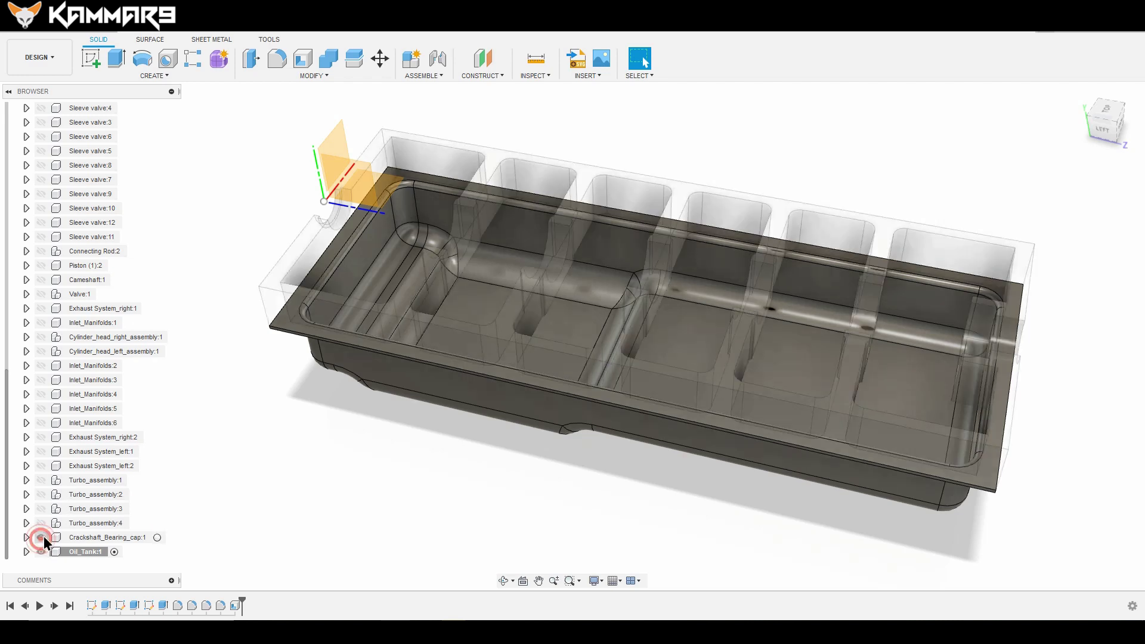
Step: Activate the top-level V12 engine assembly and unisolate all of its components
{"action": "scroll", "coordinate": [52, 199], "scroll_direction": "up", "scroll_amount": 6}
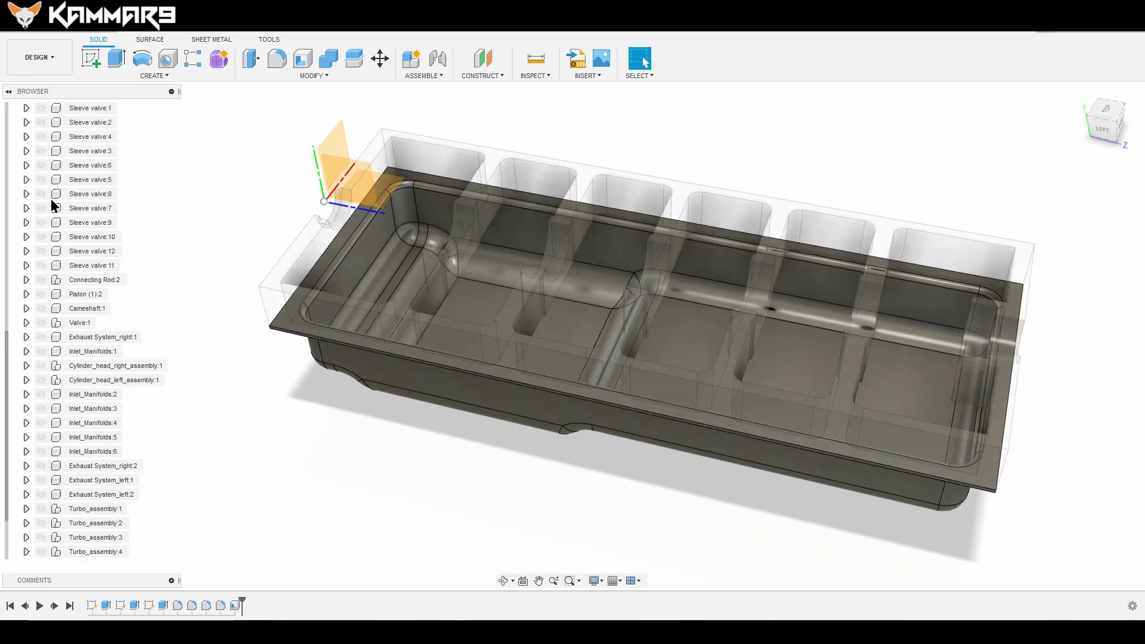
{"action": "scroll", "coordinate": [55, 188], "scroll_direction": "up", "scroll_amount": 1}
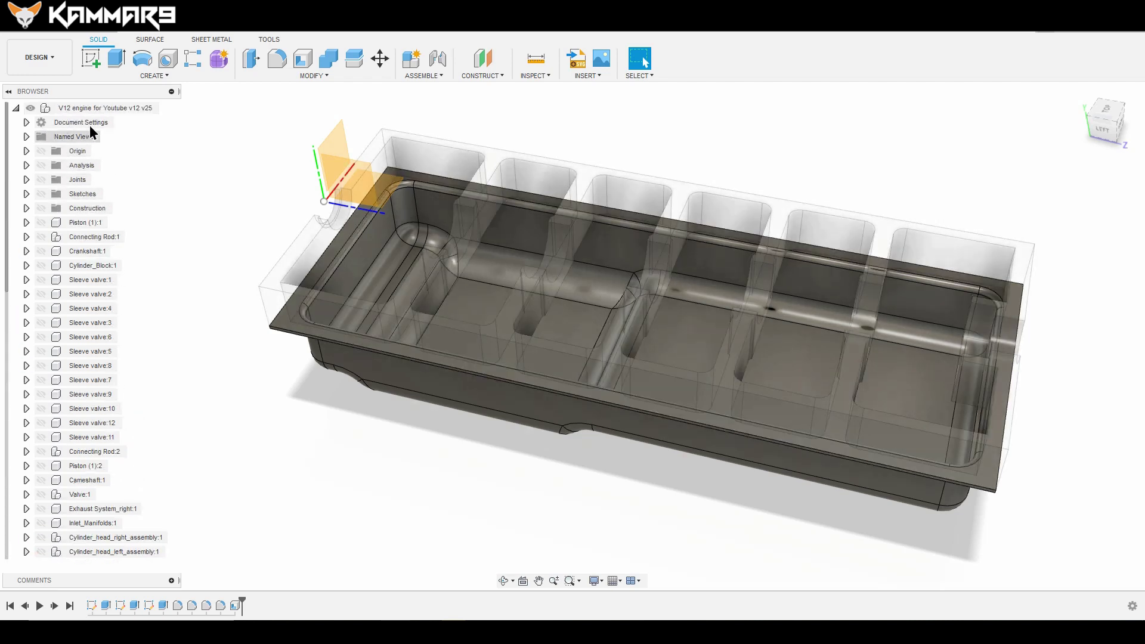
{"action": "right_click", "coordinate": [105, 109]}
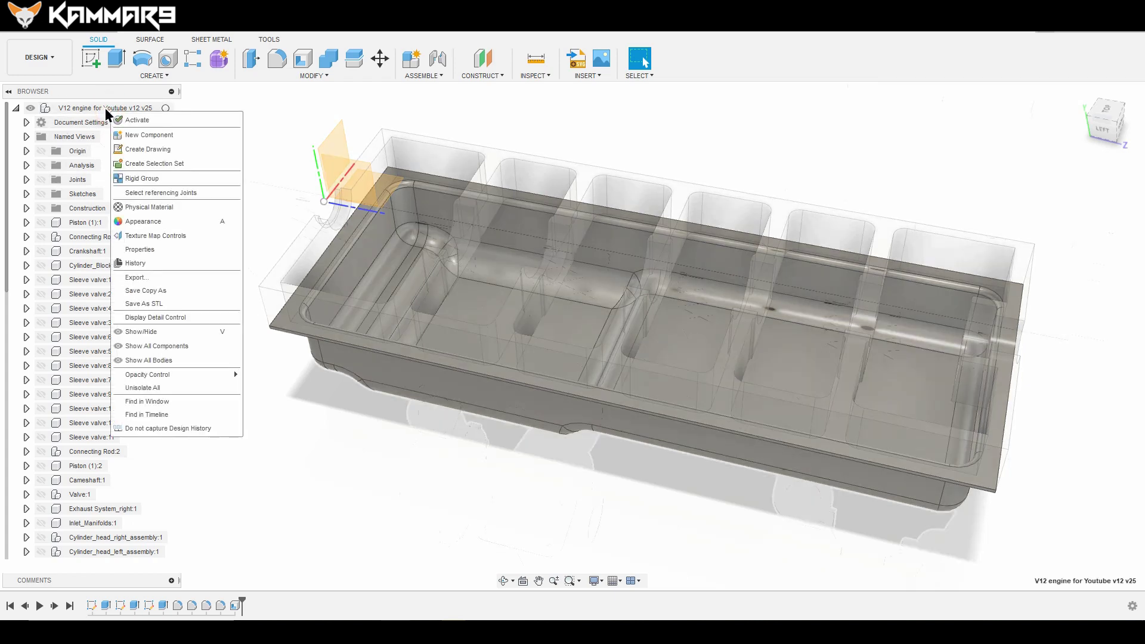
{"action": "left_click", "coordinate": [102, 105]}
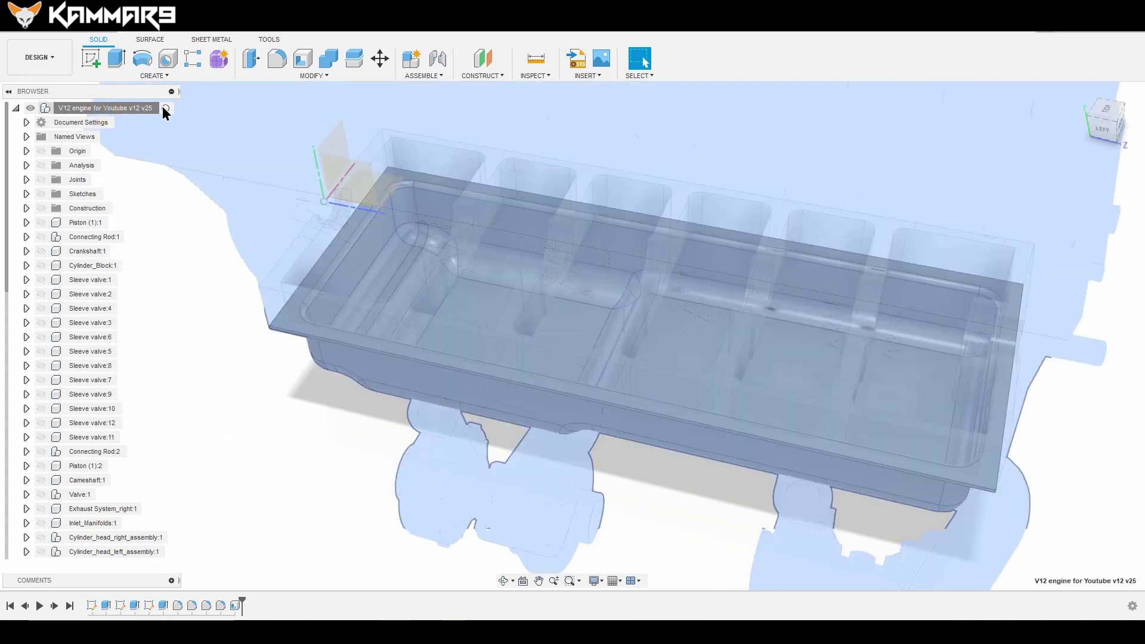
{"action": "left_click", "coordinate": [170, 108]}
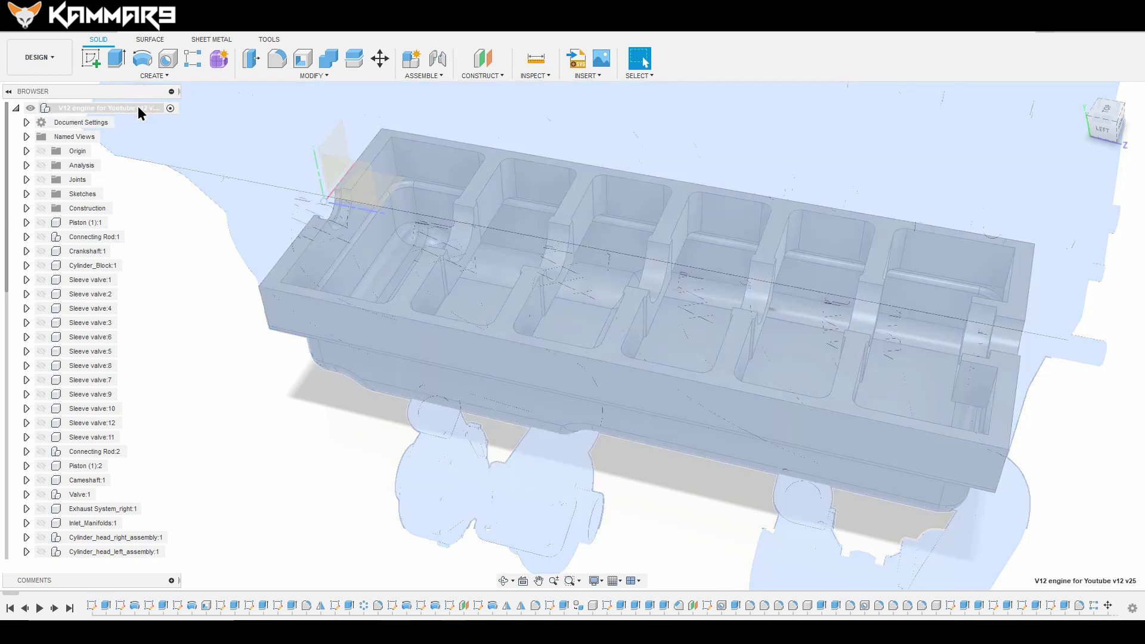
{"action": "right_click", "coordinate": [138, 107]}
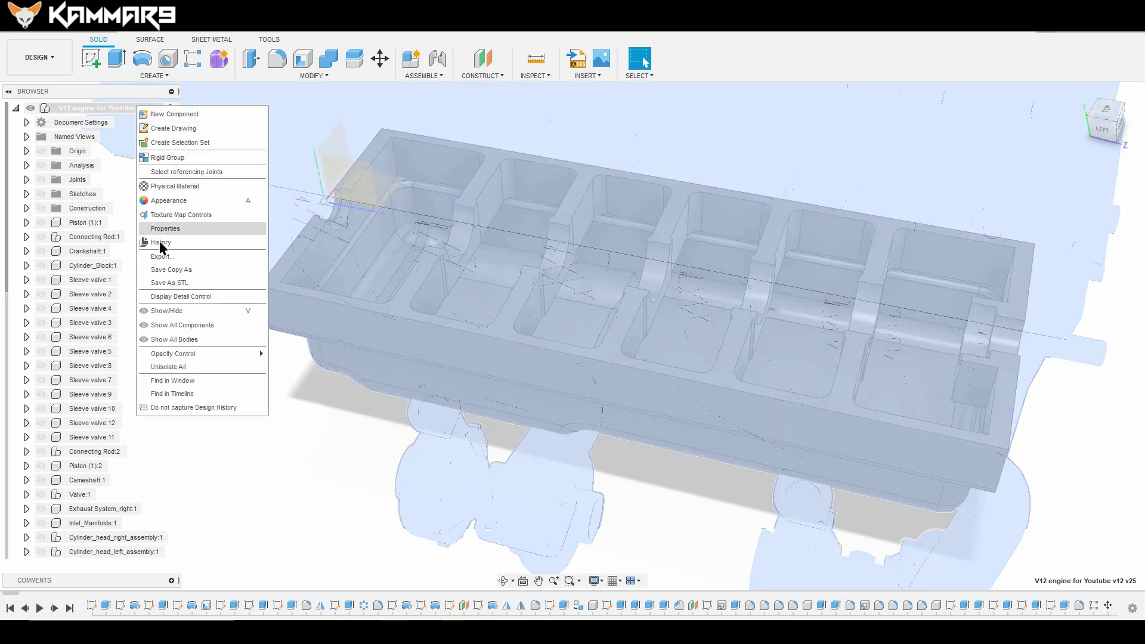
{"action": "left_click", "coordinate": [185, 365]}
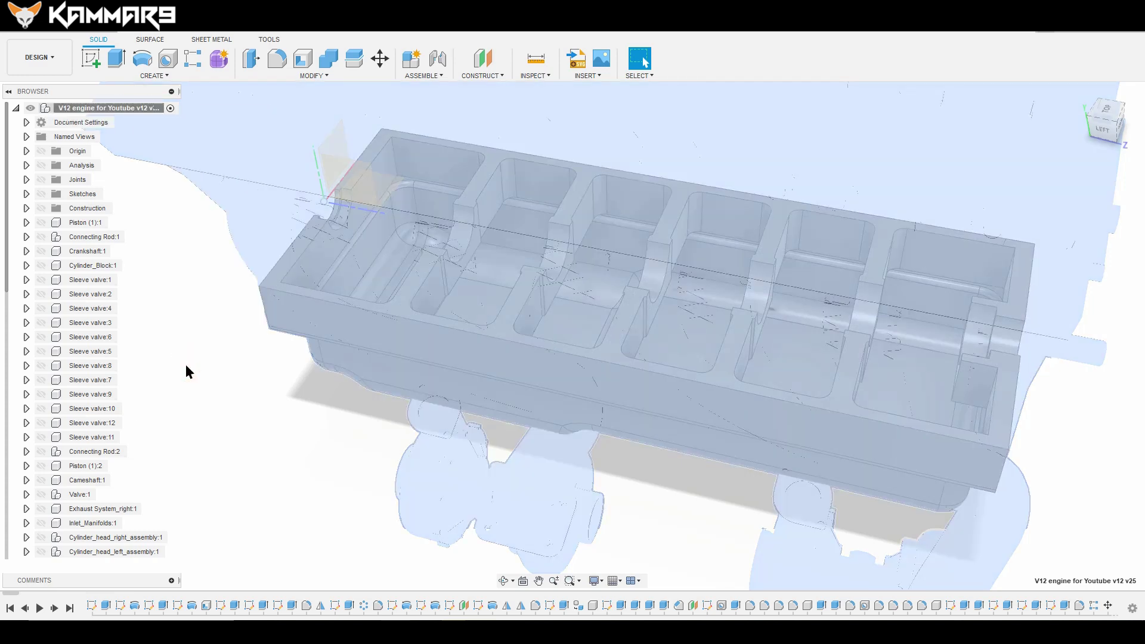
Step: Examine the complete engine from several sides, including how the oil tank sits under the block
{"action": "scroll", "coordinate": [622, 409], "scroll_direction": "up", "scroll_amount": 5}
{"action": "scroll", "coordinate": [622, 409], "scroll_direction": "down", "scroll_amount": 10}
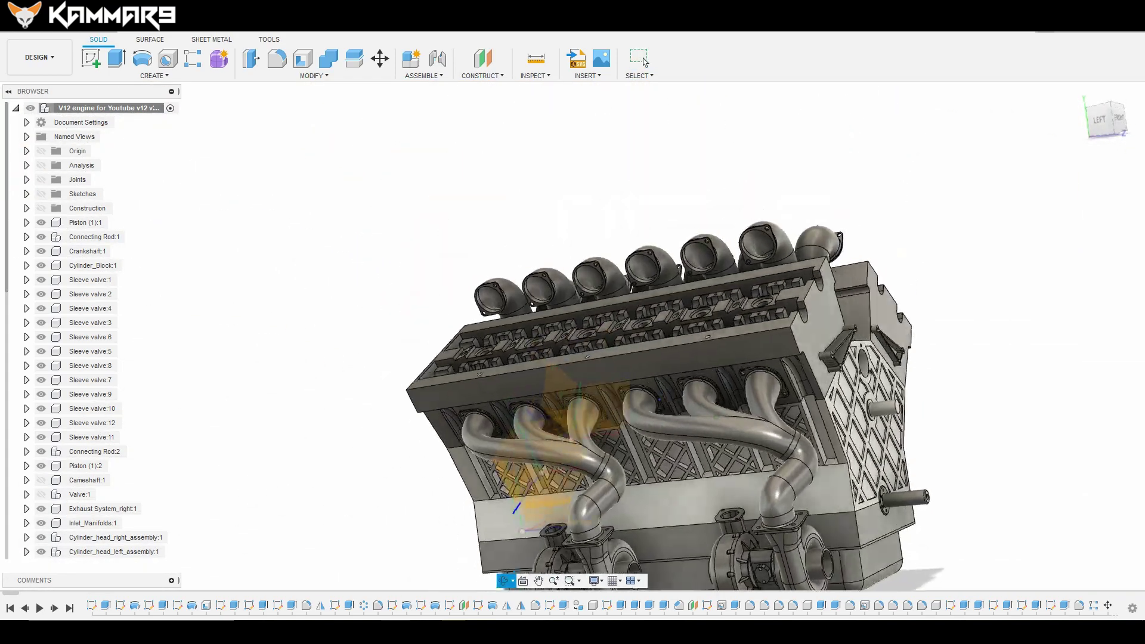
{"action": "left_click_drag", "start_coordinate": [657, 417], "coordinate": [680, 453]}
{"action": "scroll", "coordinate": [680, 454], "scroll_direction": "up", "scroll_amount": 3}
{"action": "scroll", "coordinate": [693, 486], "scroll_direction": "down", "scroll_amount": 5}
{"action": "key", "text": "Escape"}
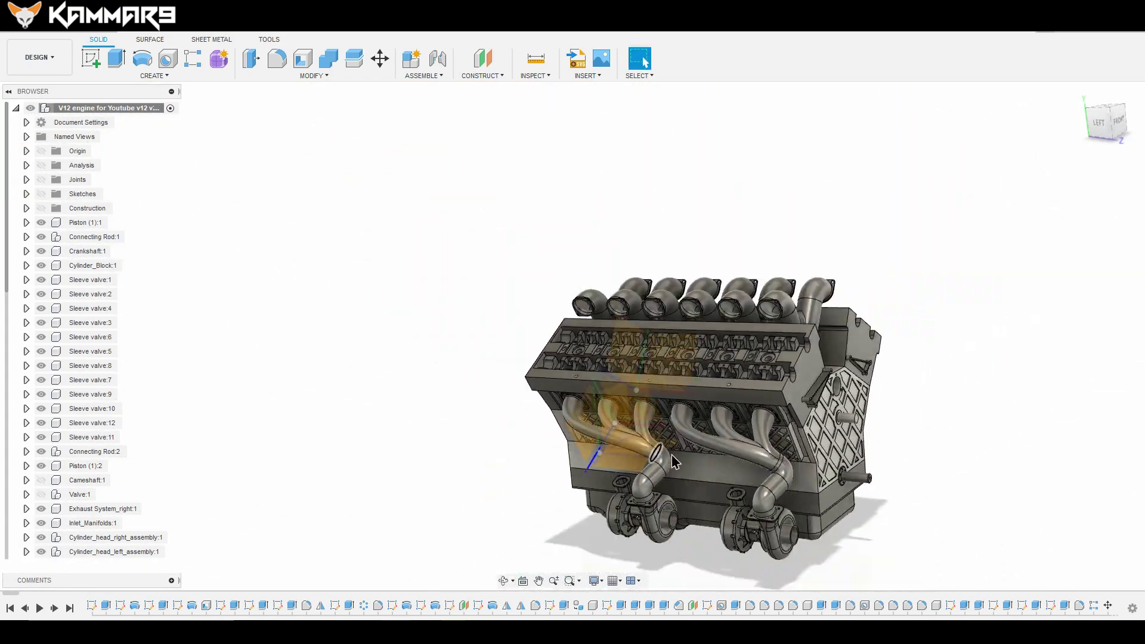
{"action": "middle_click_drag", "start_coordinate": [850, 581], "coordinate": [531, 191], "text": "shift"}
{"action": "middle_click_drag", "start_coordinate": [646, 62], "coordinate": [689, 482], "text": "shift"}
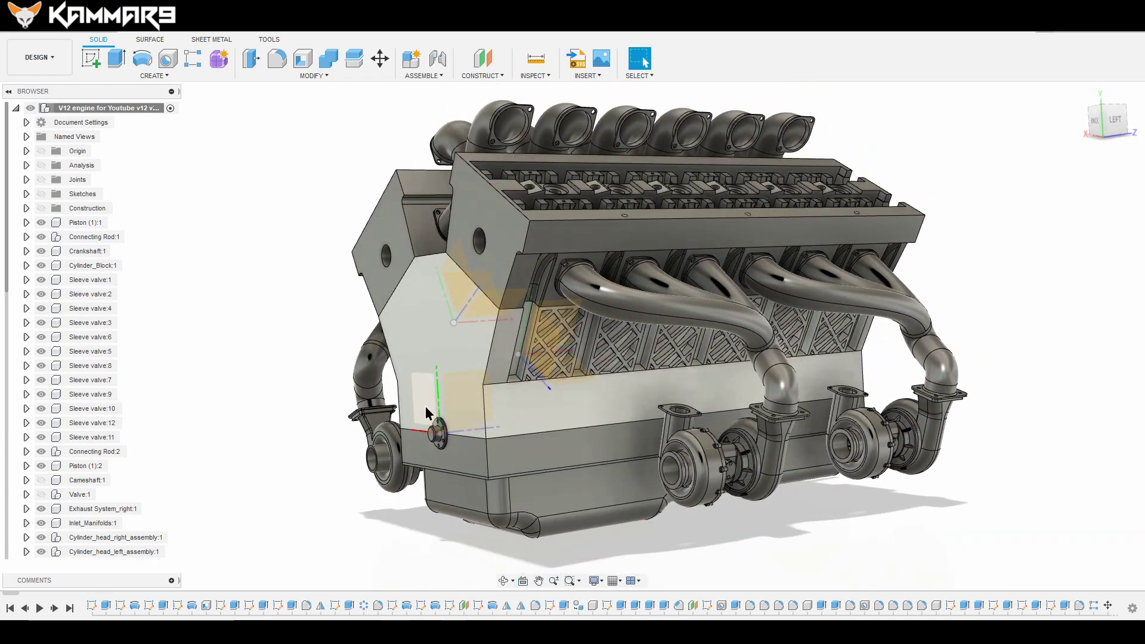
Step: Inspect the tank's interior with a section analysis from the bearing cap's long side face, offset about -45 mm, without keeping the section
{"action": "left_click", "coordinate": [555, 445]}
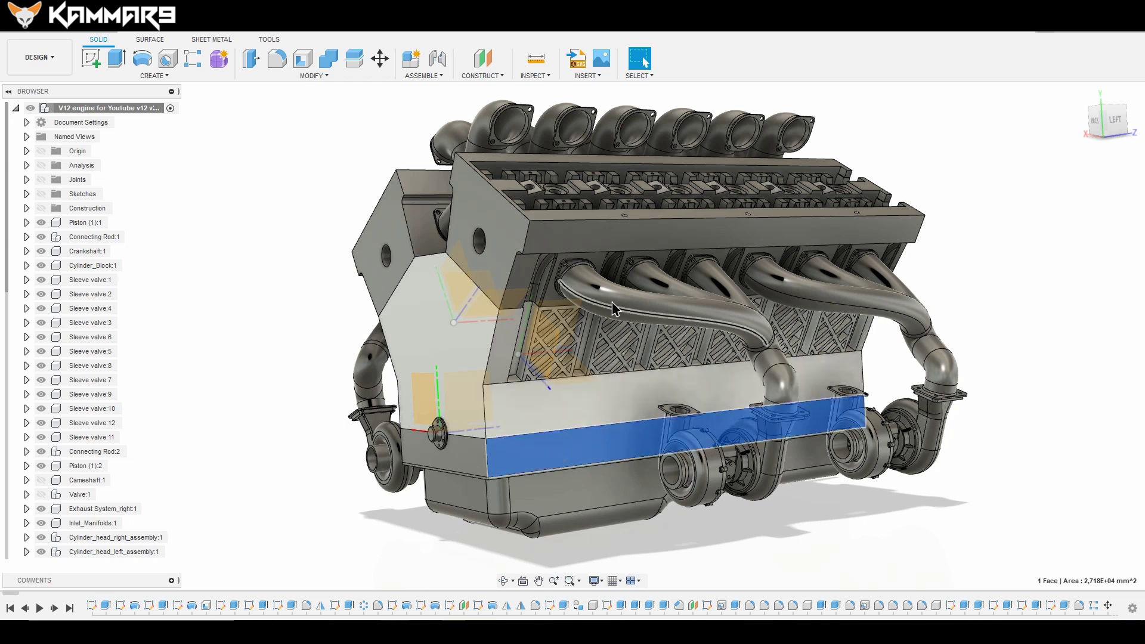
{"action": "left_click", "coordinate": [544, 77]}
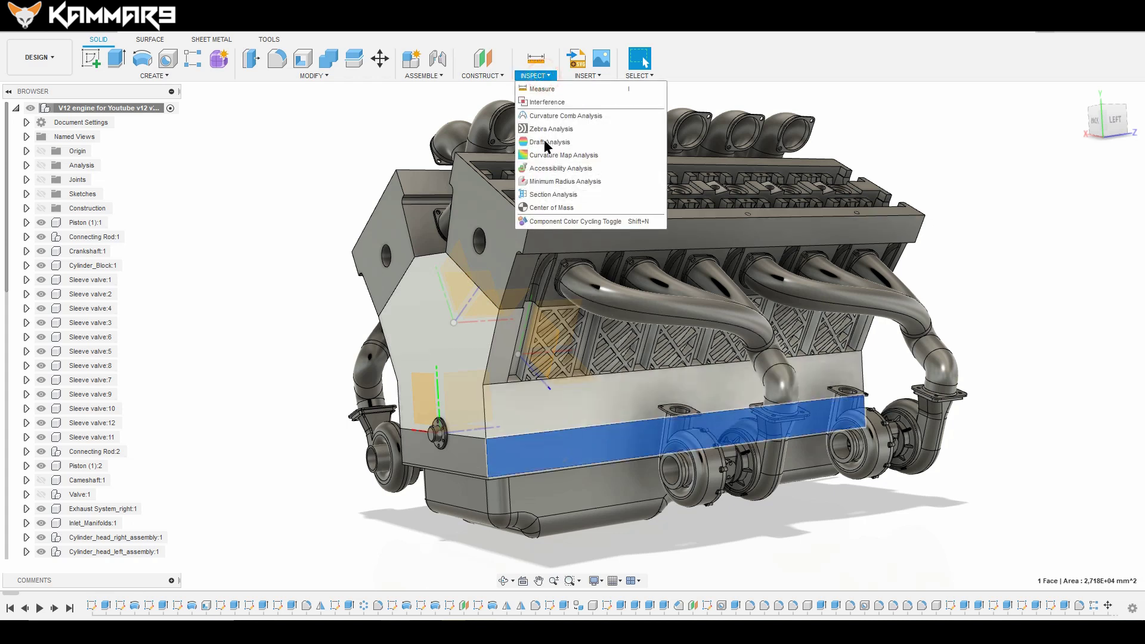
{"action": "left_click", "coordinate": [553, 195]}
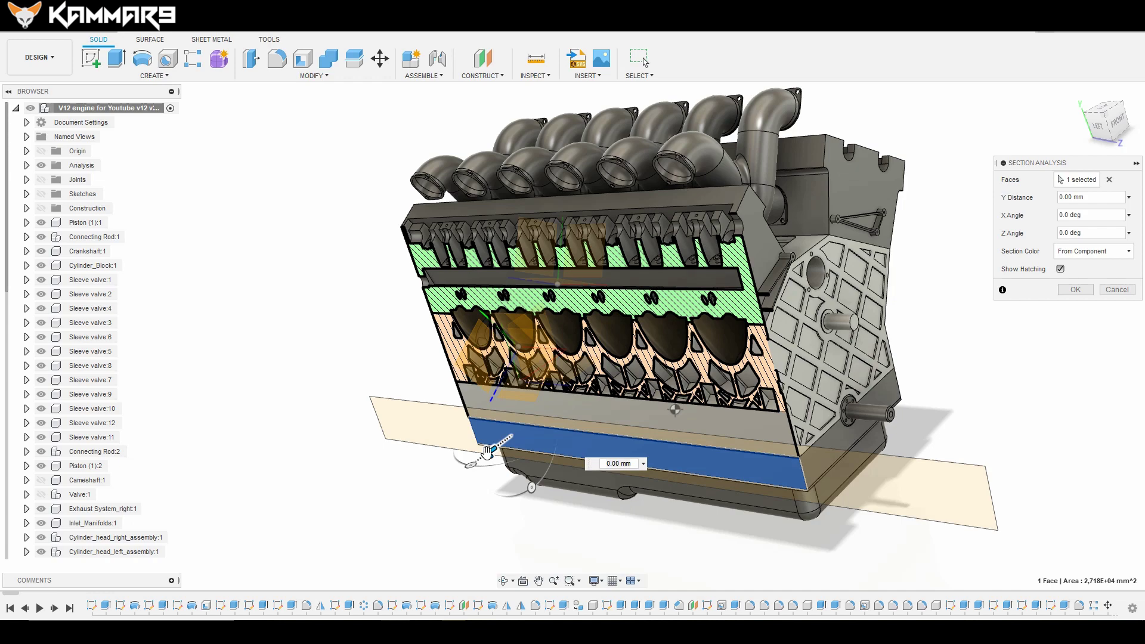
{"action": "left_click_drag", "start_coordinate": [487, 451], "coordinate": [499, 449]}
{"action": "middle_click_drag", "start_coordinate": [528, 441], "coordinate": [606, 423], "text": "shift"}
{"action": "scroll", "coordinate": [722, 456], "scroll_direction": "up", "scroll_amount": 5}
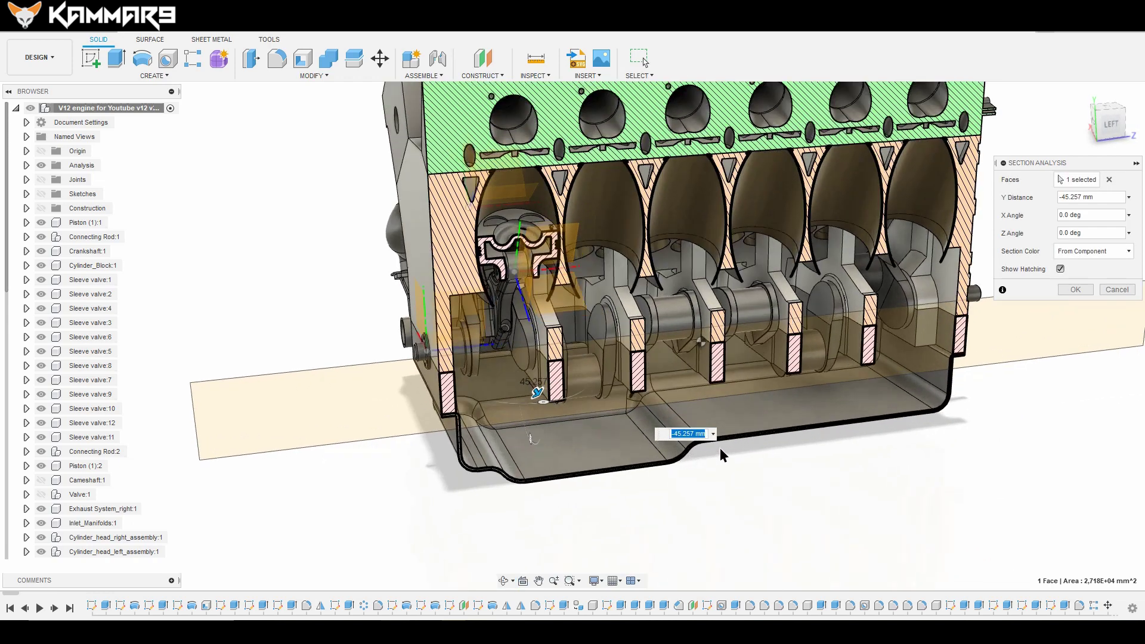
{"action": "middle_click_drag", "start_coordinate": [818, 411], "coordinate": [811, 409], "text": "shift"}
{"action": "middle_click_drag", "start_coordinate": [898, 388], "coordinate": [764, 506], "text": "shift"}
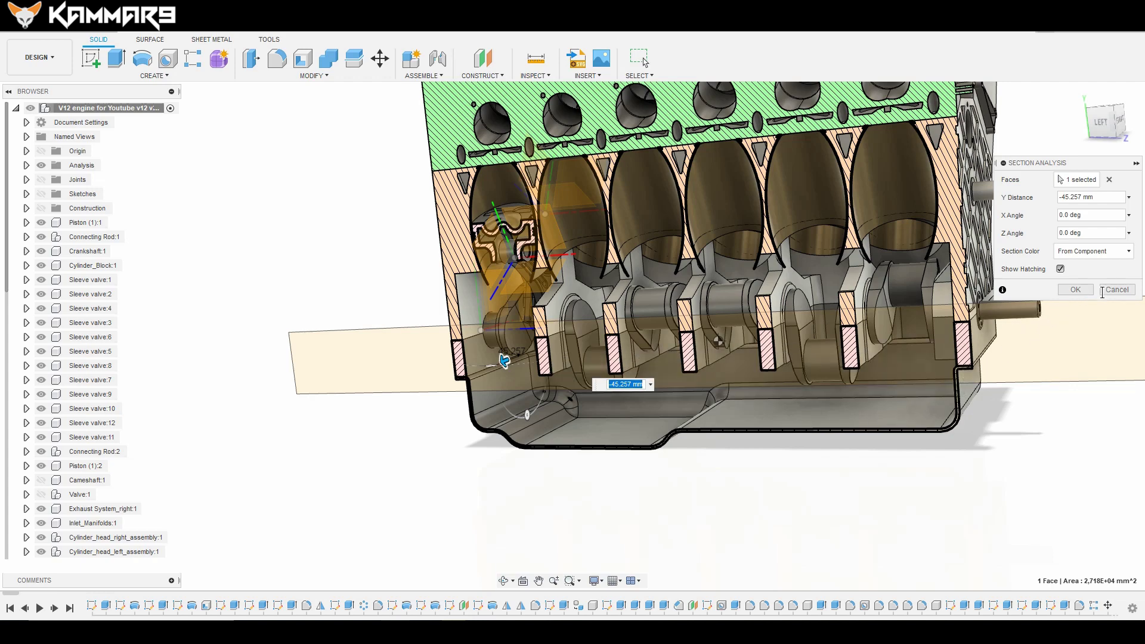
{"action": "left_click", "coordinate": [1115, 290]}
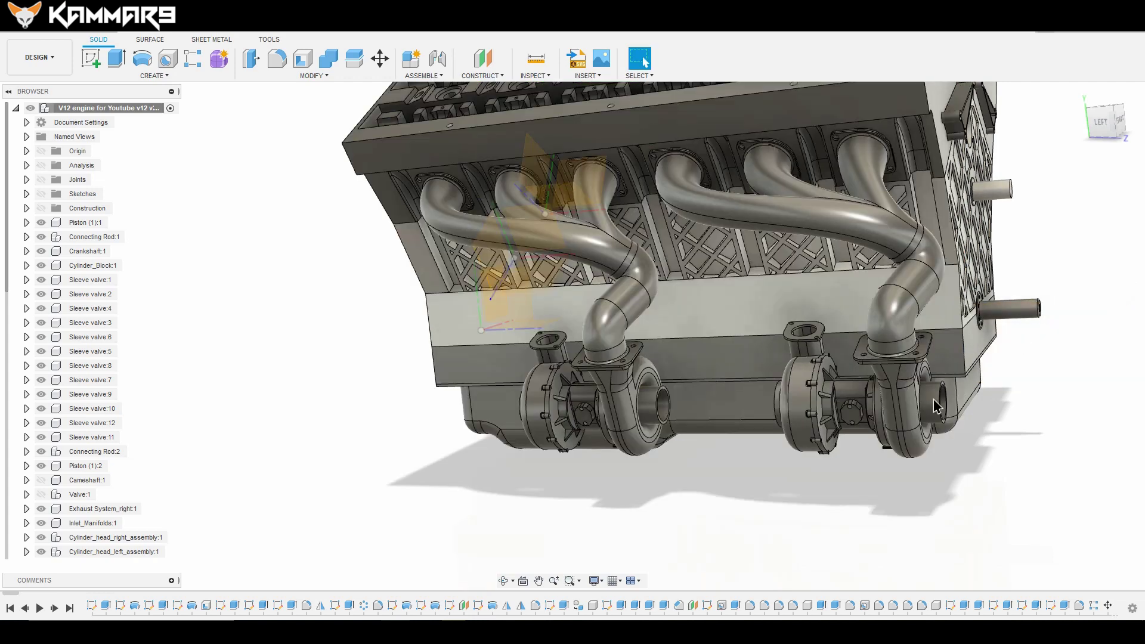
Step: Return the engine to the home view and save a new version of the design with the description "User Saved"
{"action": "middle_click_drag", "start_coordinate": [775, 429], "coordinate": [744, 440], "text": "shift"}
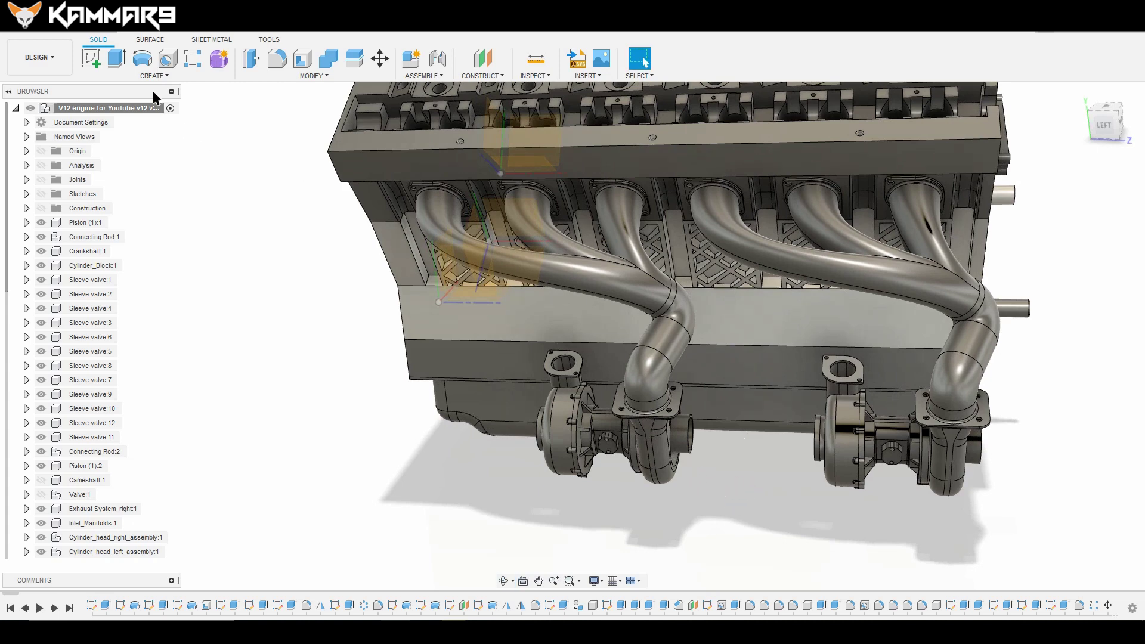
{"action": "left_click", "coordinate": [1082, 94]}
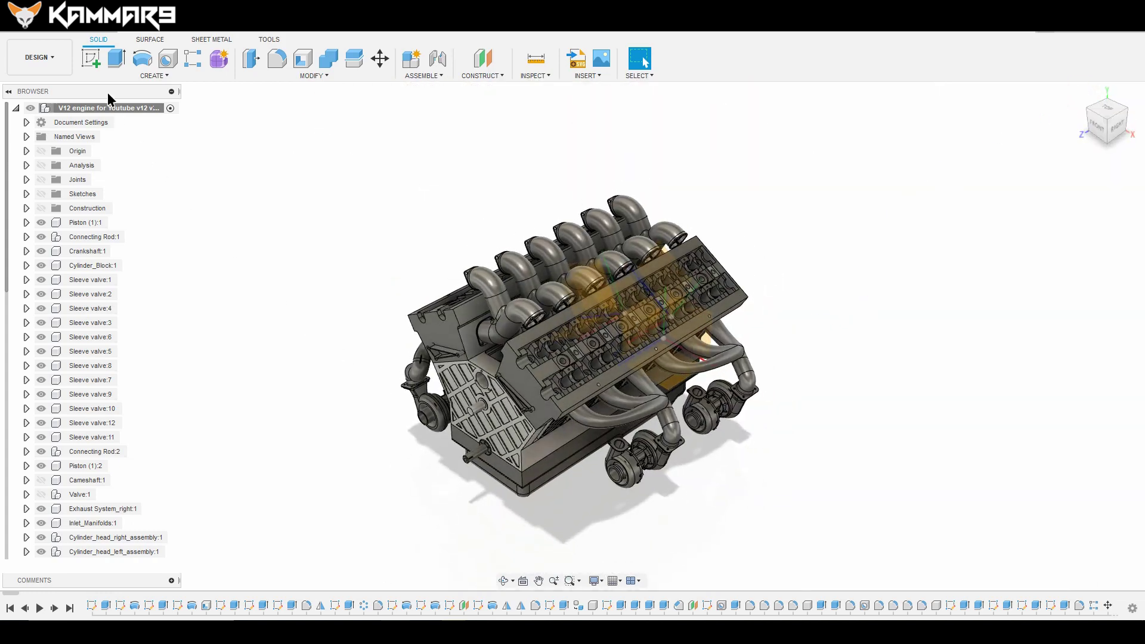
{"action": "left_click", "coordinate": [54, 31]}
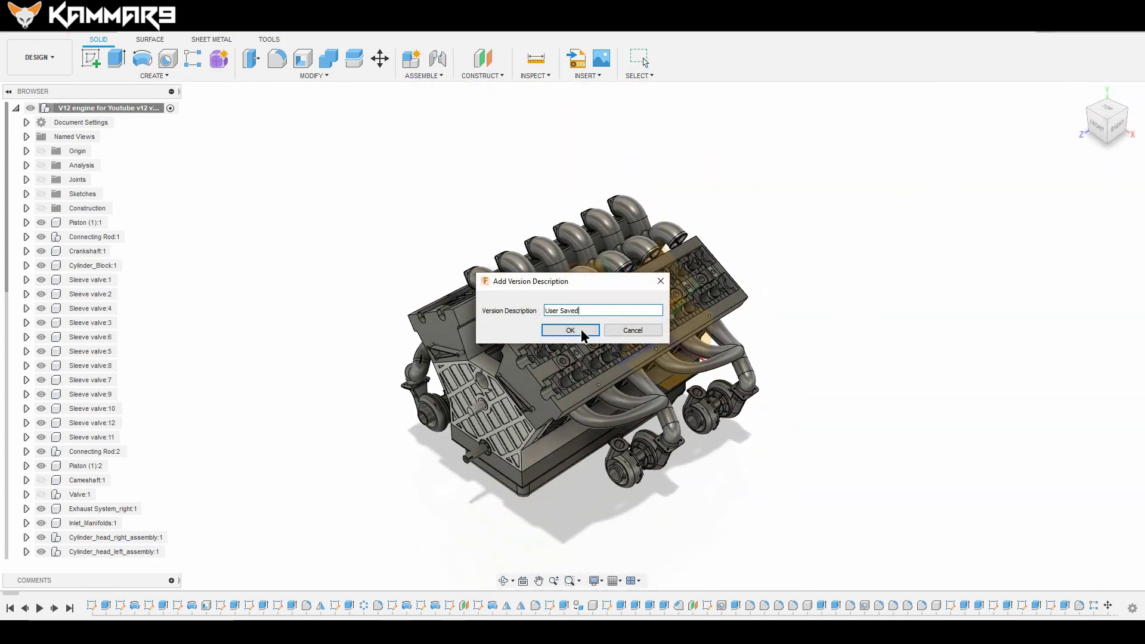